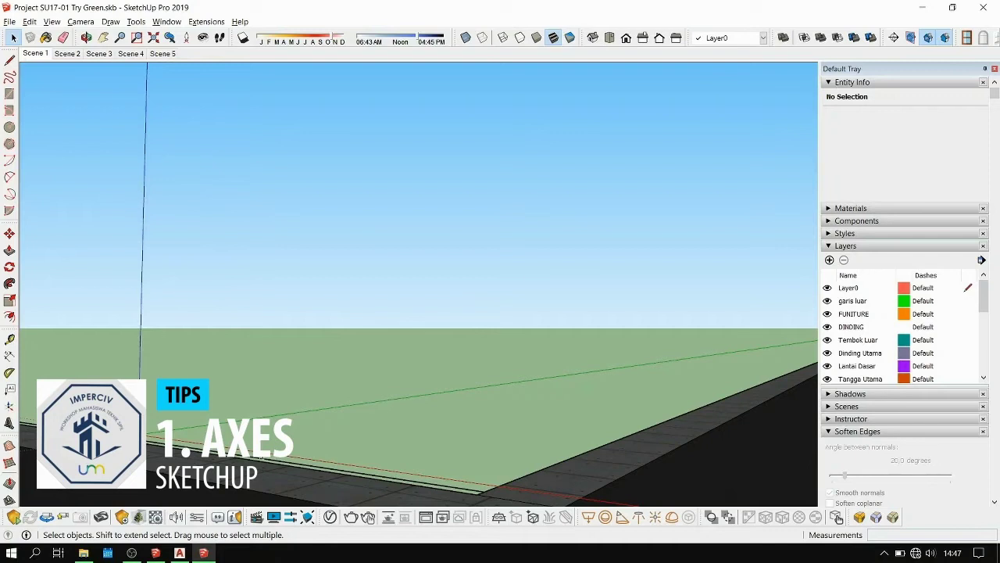
Examine the red, green and blue axes and their origin at the site corner from several angles.
middle_click_drag(160, 435, 277, 346)
middle_click_drag(391, 353, 411, 336)
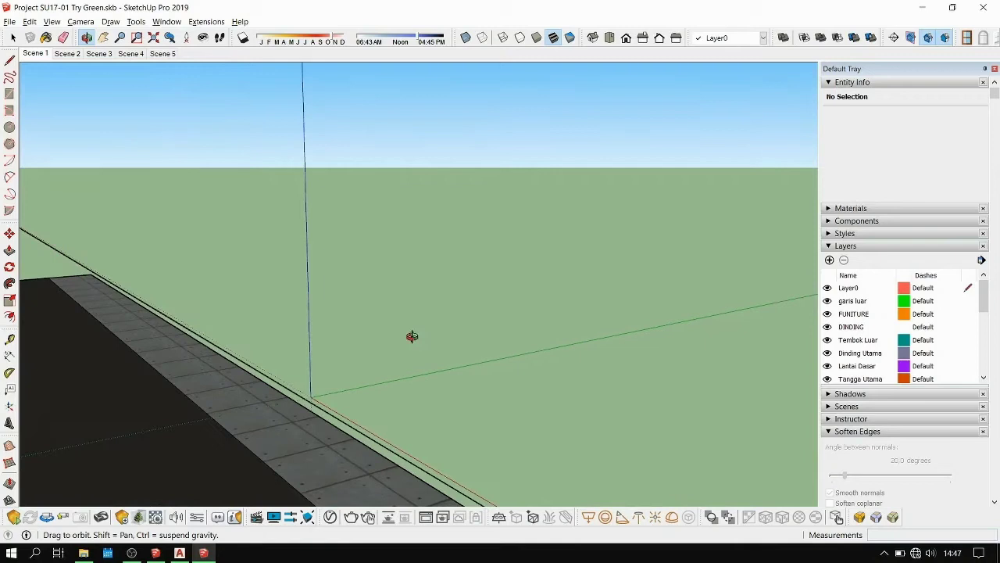
middle_click_drag(357, 411, 232, 323)
mouse_move(315, 362)
middle_mouse_down()
mouse_move(353, 362)
mouse_move(317, 375)
mouse_move(296, 358)
middle_mouse_up()
middle_click_drag(138, 352, 325, 378)
scroll(260, 389, "up", 5)
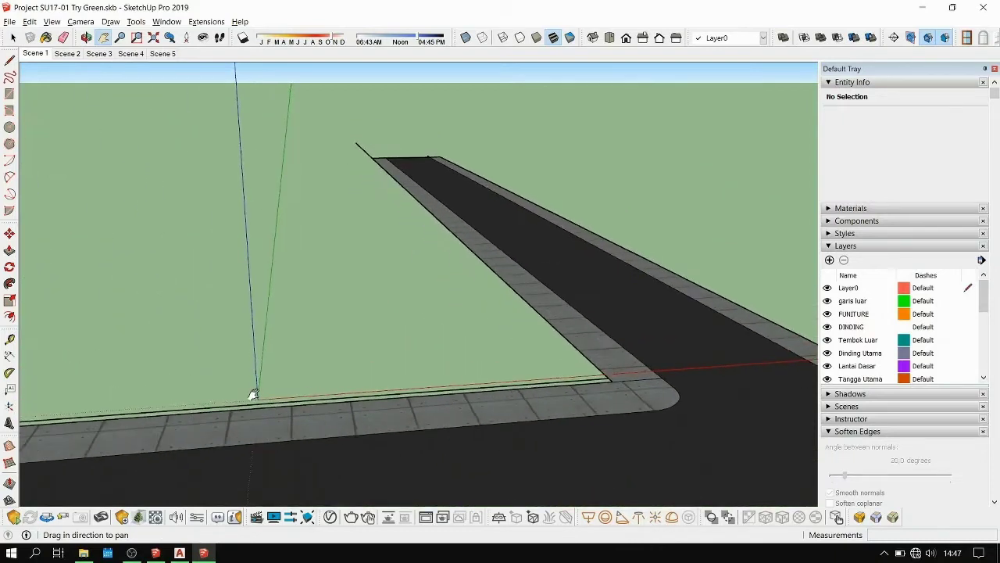
middle_click_drag(265, 420, 345, 366, "shift")
middle_click_drag(391, 436, 286, 332)
middle_click_drag(305, 266, 307, 264)
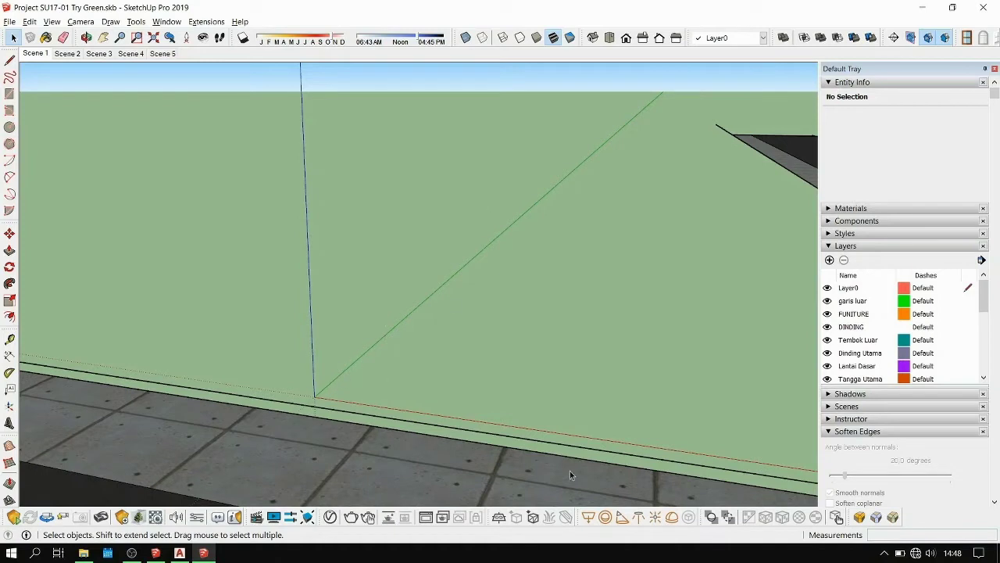
Draw a closed triangular face with the Line tool on the ground beside the axes' origin.
key("l")
left_click(383, 353)
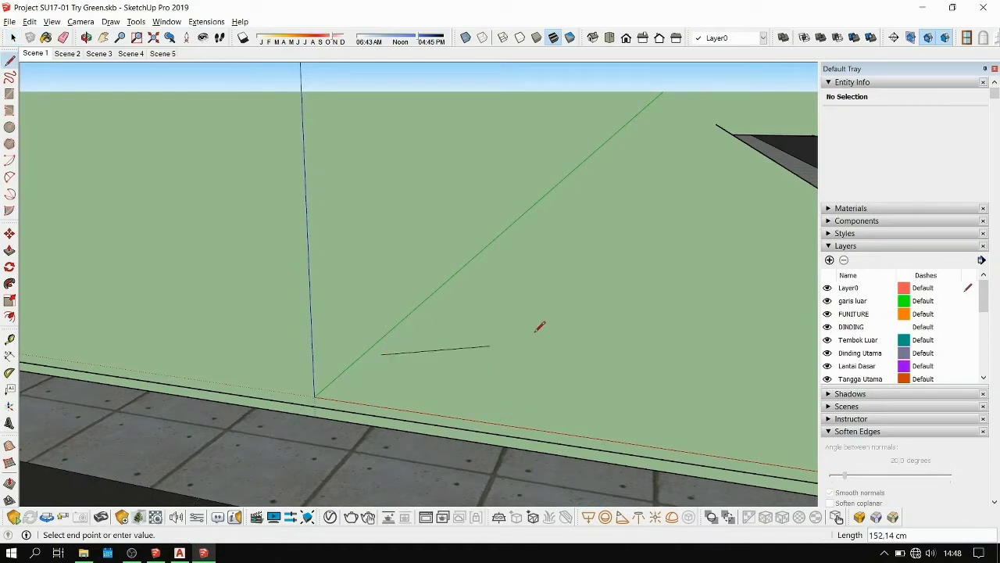
left_click(607, 381)
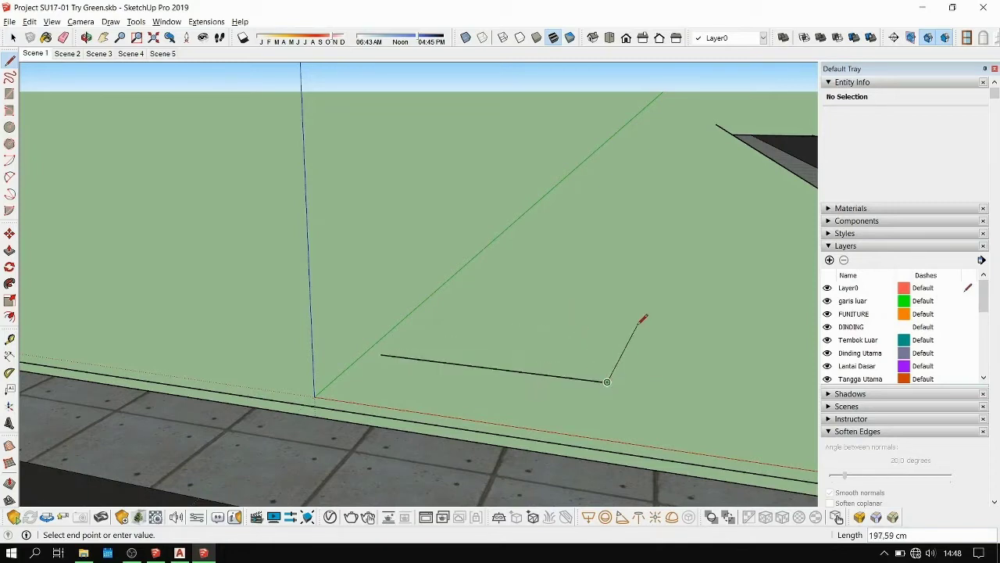
left_click(628, 274)
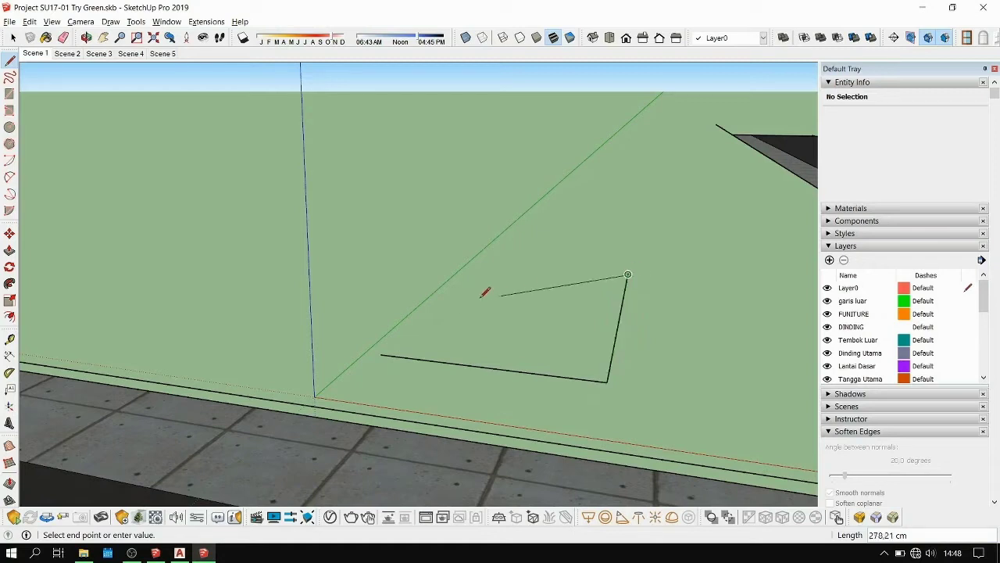
left_click(393, 349)
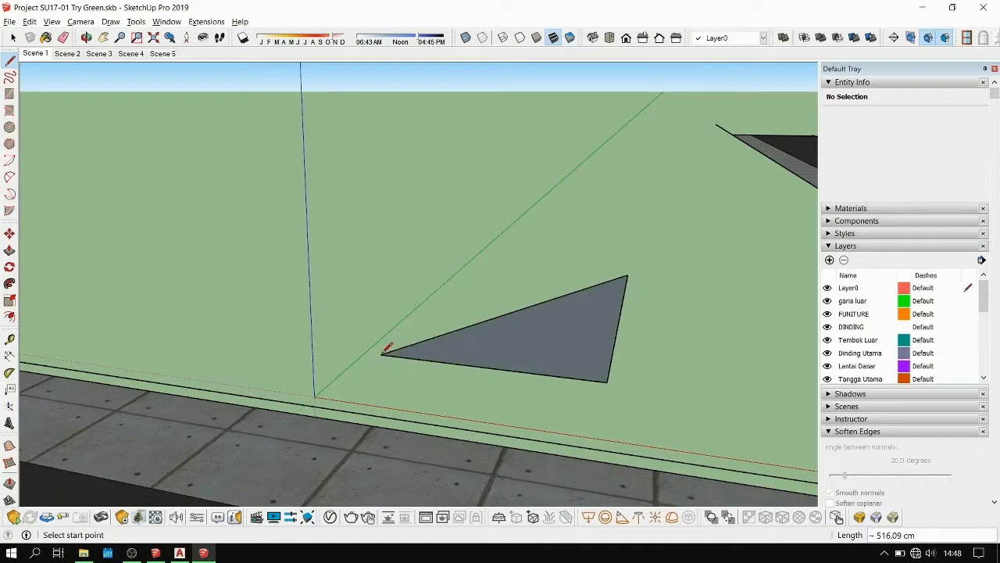
key("space")
Push/Pull the triangular face upward into a triangular prism.
middle_click_drag(516, 363, 306, 338)
key("p")
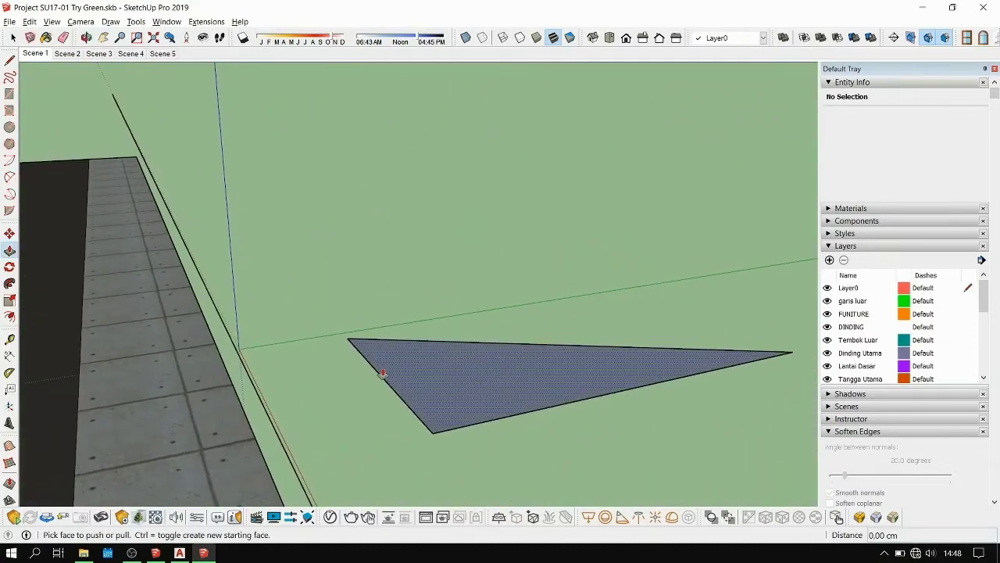
left_click(437, 368)
left_click(483, 205)
Draw two lines from a point above the prism to the ends of its long top edge.
middle_click_drag(483, 205, 357, 413)
key("l")
left_click(325, 293)
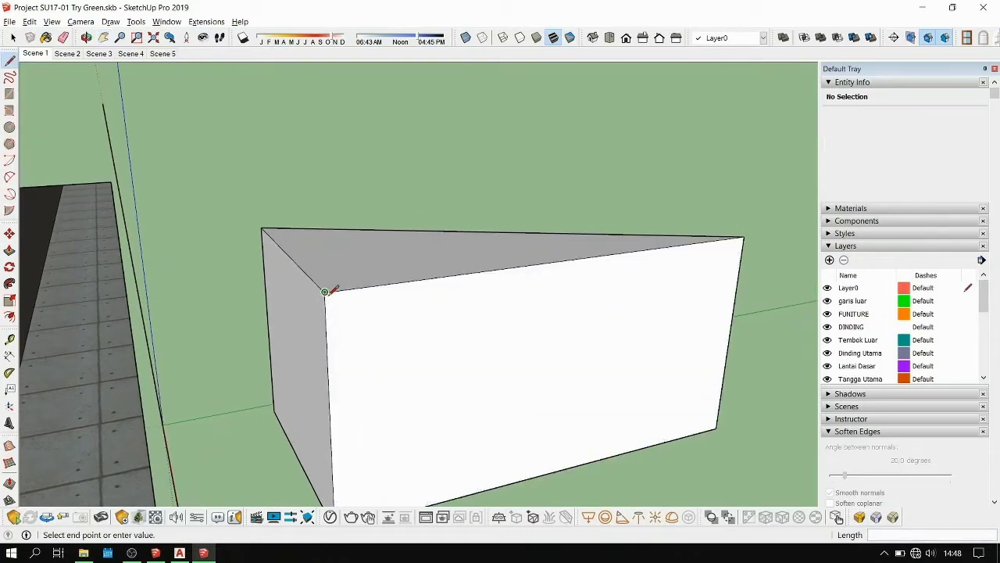
left_click(439, 105)
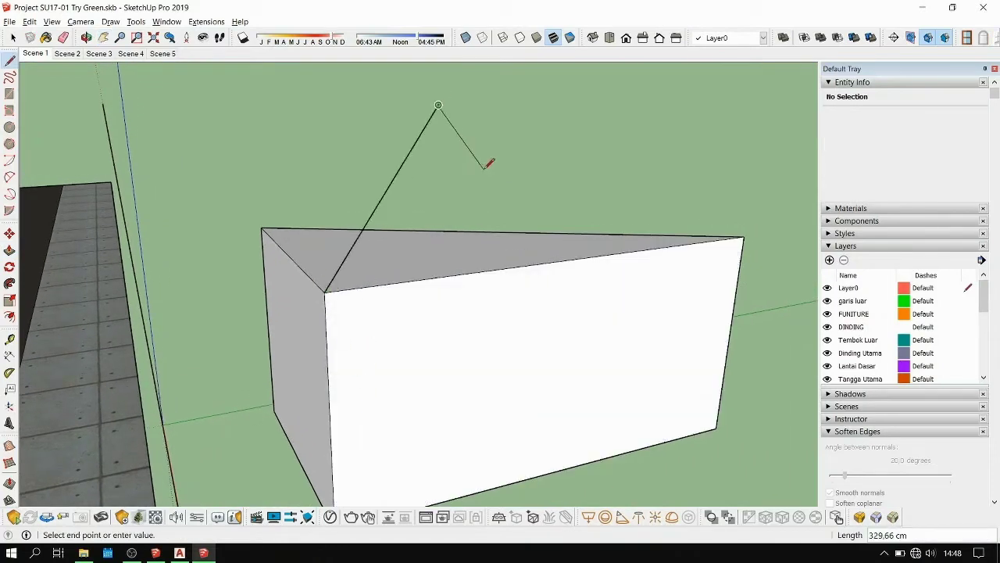
left_click(743, 237)
Connect the raised peak to a point on the prism's opposite top edge and to the adjoining top corner.
key("o")
left_click_drag(436, 203, 786, 263)
key("l")
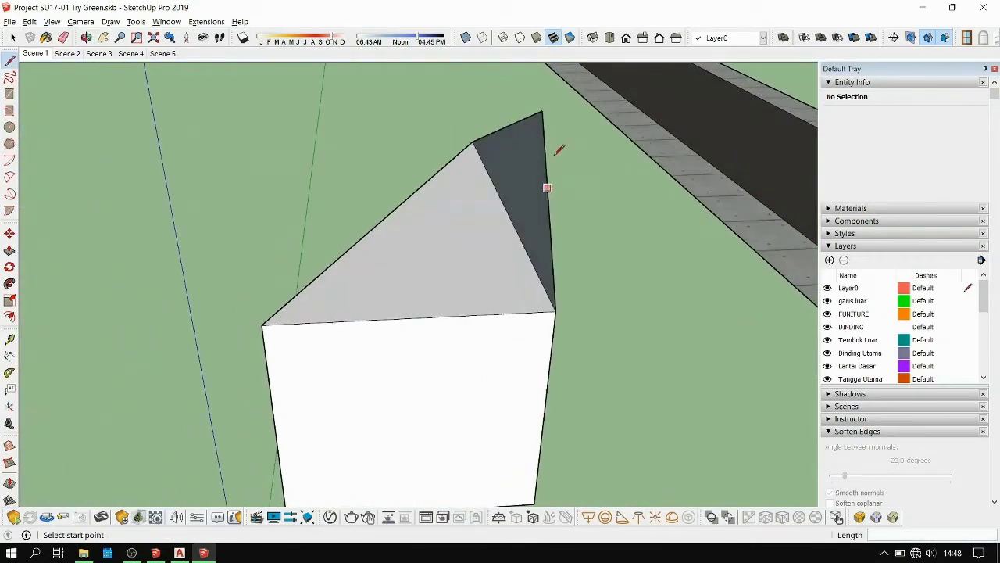
left_click(542, 113)
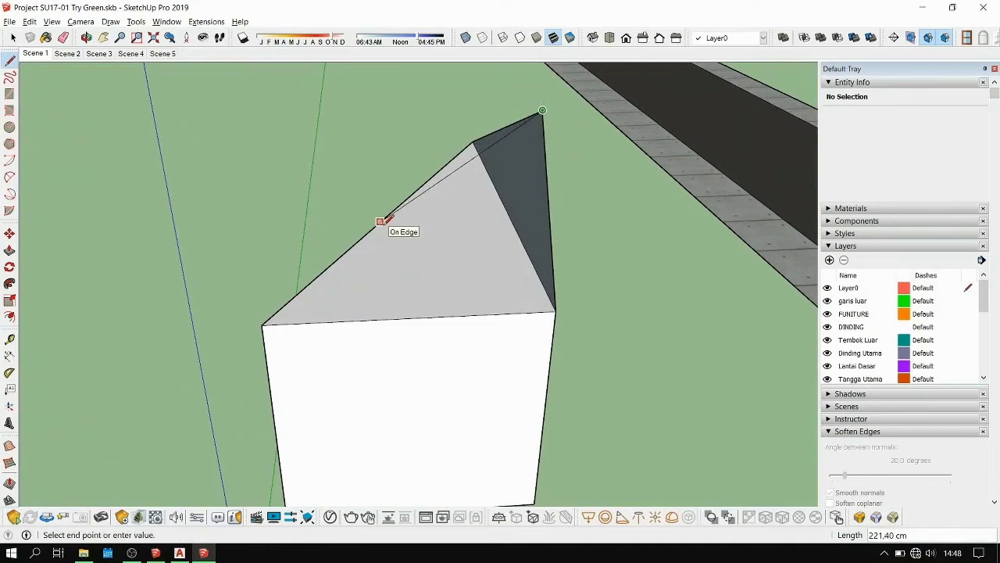
left_click(387, 219)
middle_click_drag(439, 290, 560, 291)
left_click(519, 84)
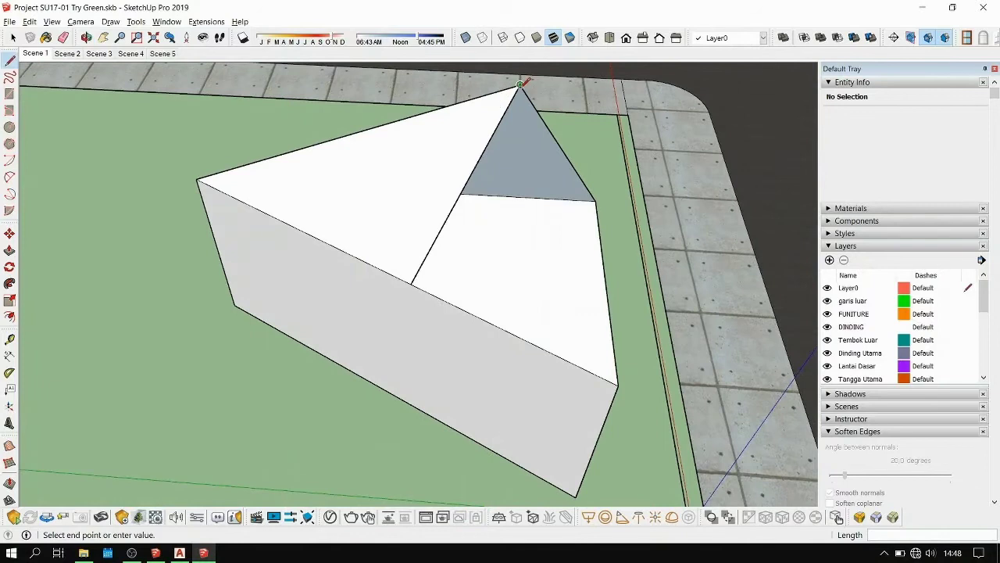
left_click(618, 382)
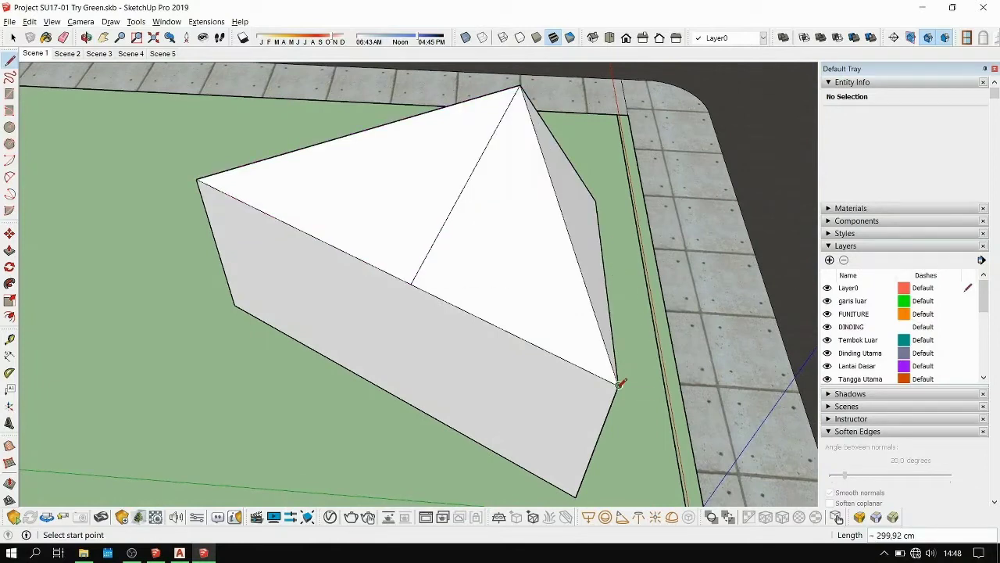
Undo the peak lines, the prism extrusion and the triangle so the ground beside the origin is empty.
key("ctrl+z")
middle_click_drag(555, 232, 347, 298)
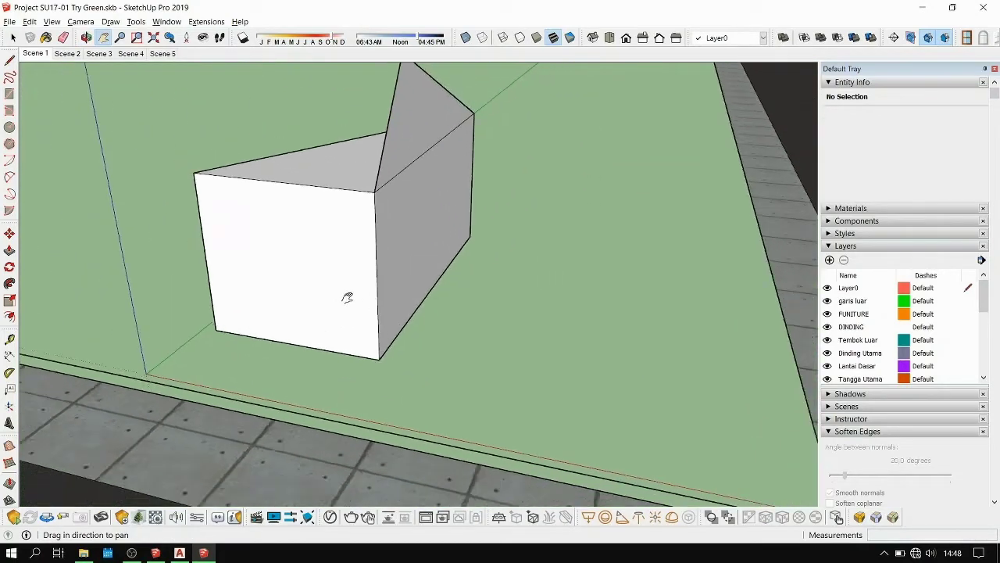
scroll(347, 298, "down", 2)
key("ctrl+z")
key("ctrl+z")
key("ctrl+z")
key("ctrl+z")
mouse_move(347, 298)
middle_mouse_down("shift")
mouse_move(380, 301)
mouse_move(353, 311)
middle_mouse_up("shift")
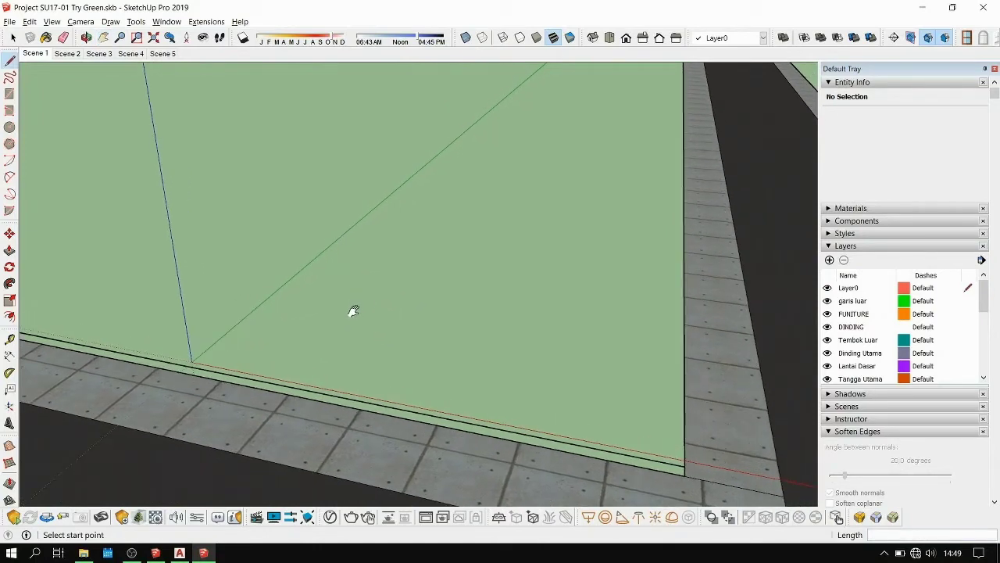
Try drawing connected lines parallel to the green, red and blue axes near the origin, and undo them.
left_click(304, 304)
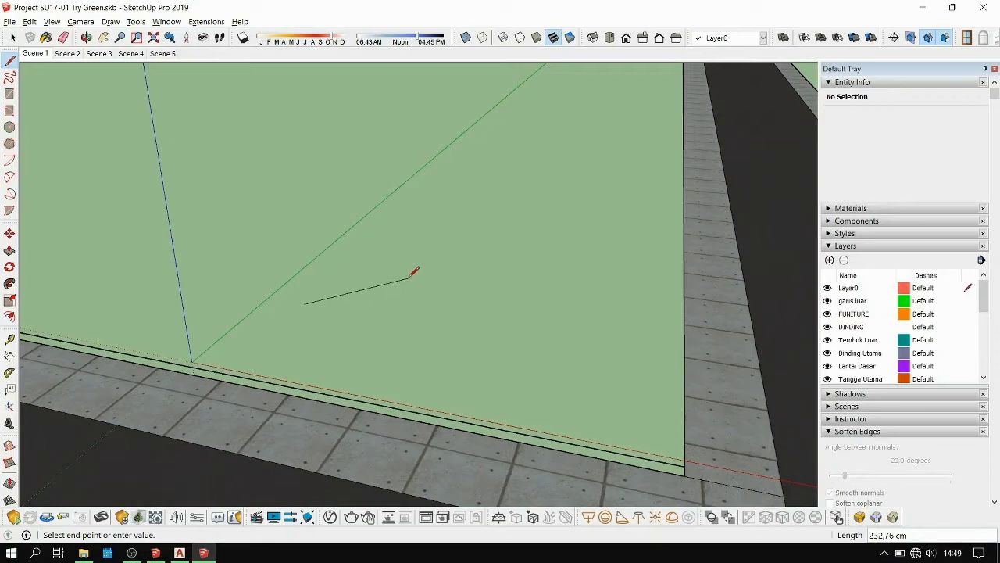
key("Right")
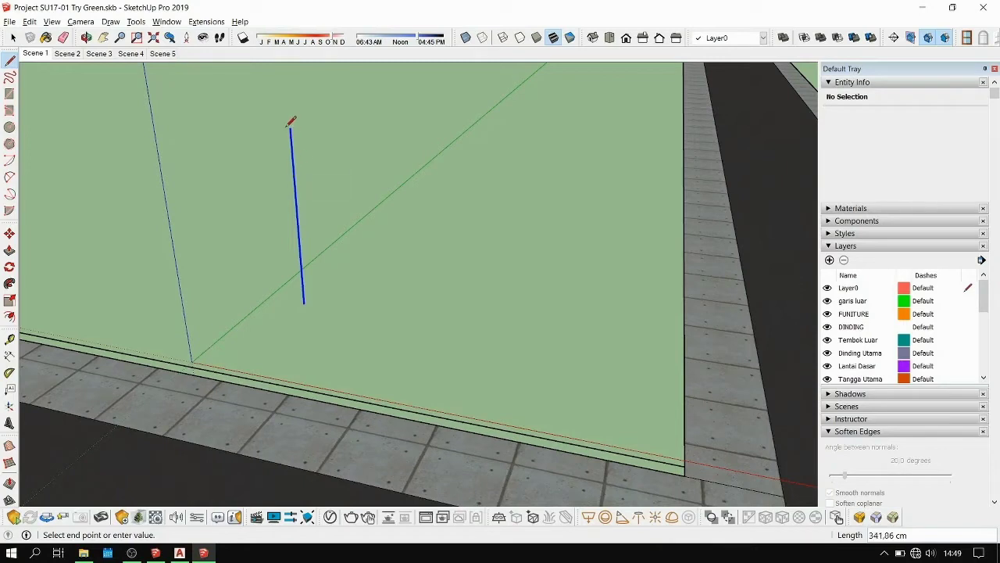
key("Left")
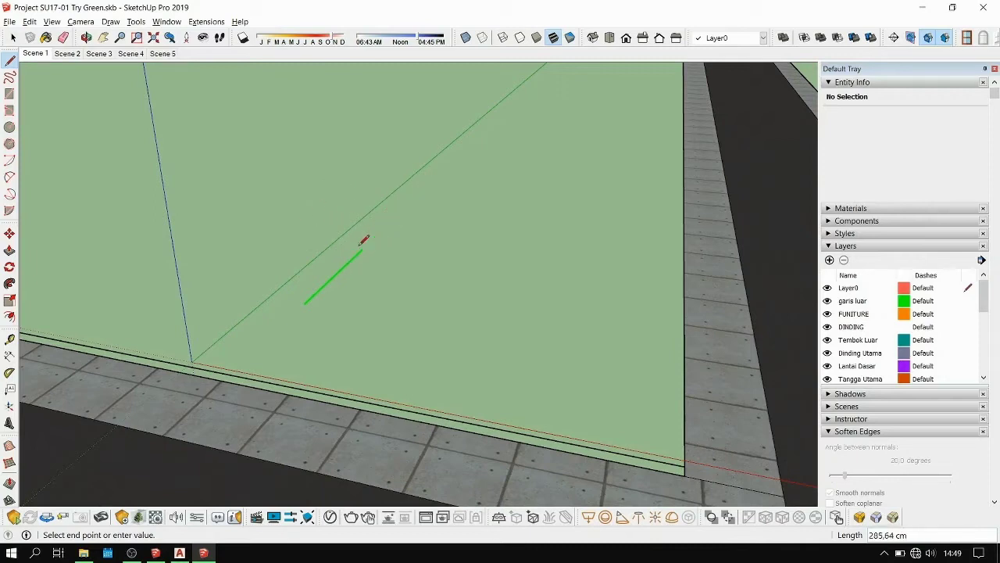
left_click(470, 168)
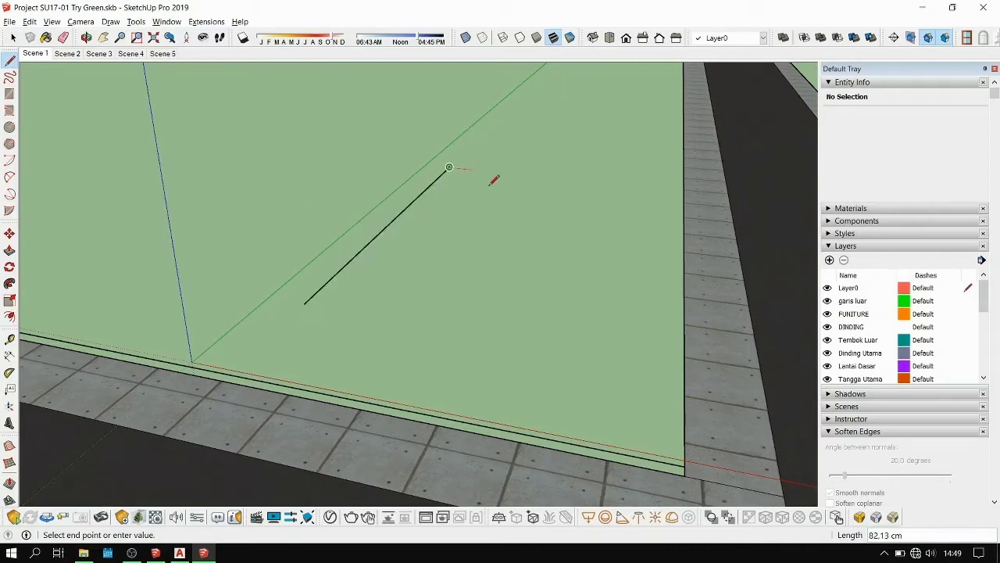
left_click(603, 181)
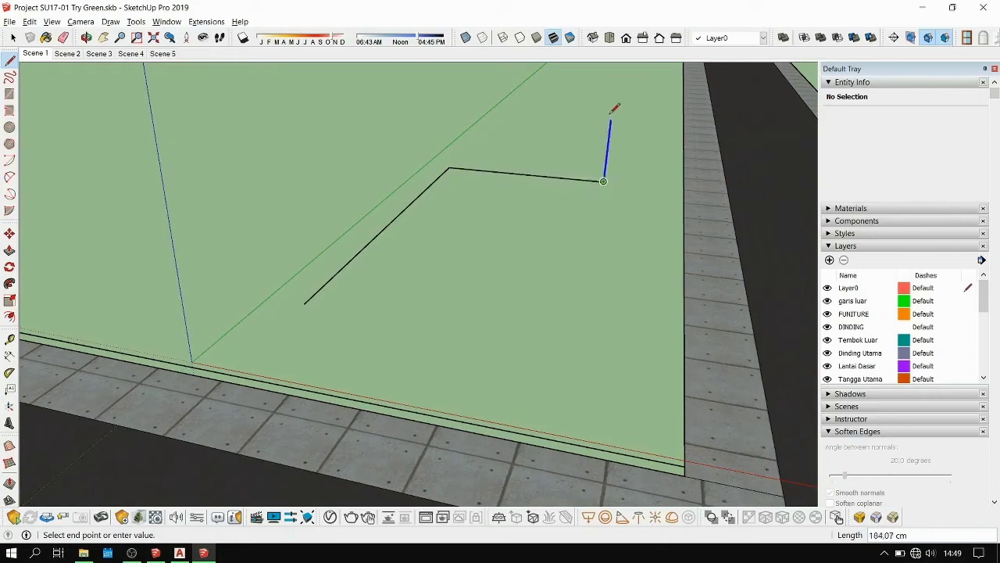
left_click(612, 109)
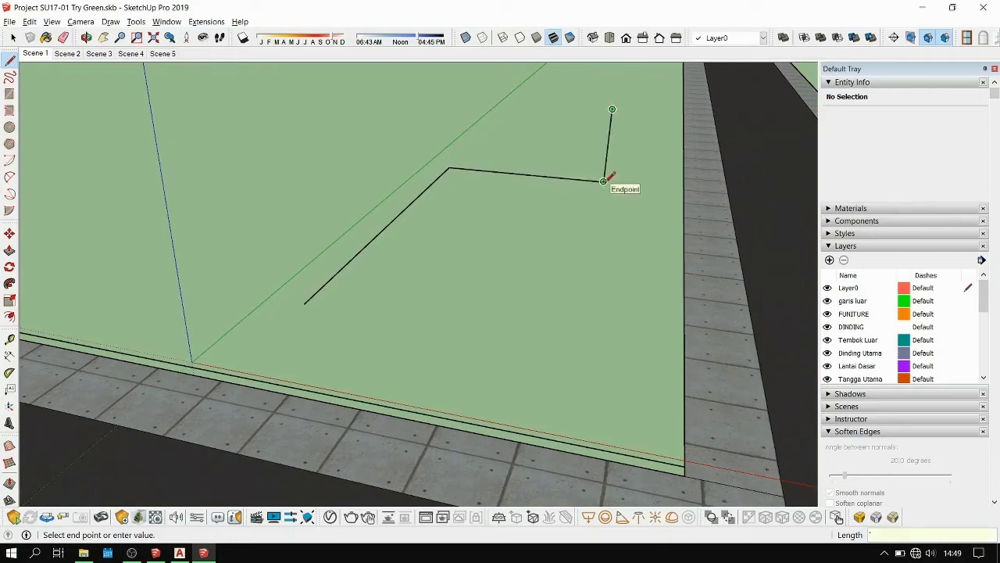
key("ctrl+z")
key("ctrl+z")
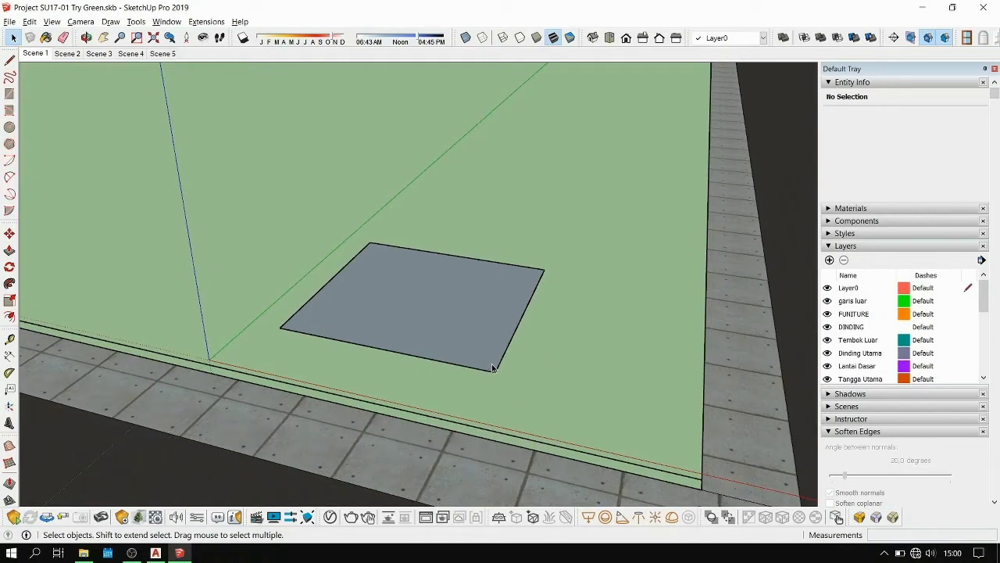
Draw a freehand rectangle about 7.00 by 6.08 m on the ground behind the existing rectangle.
key("r")
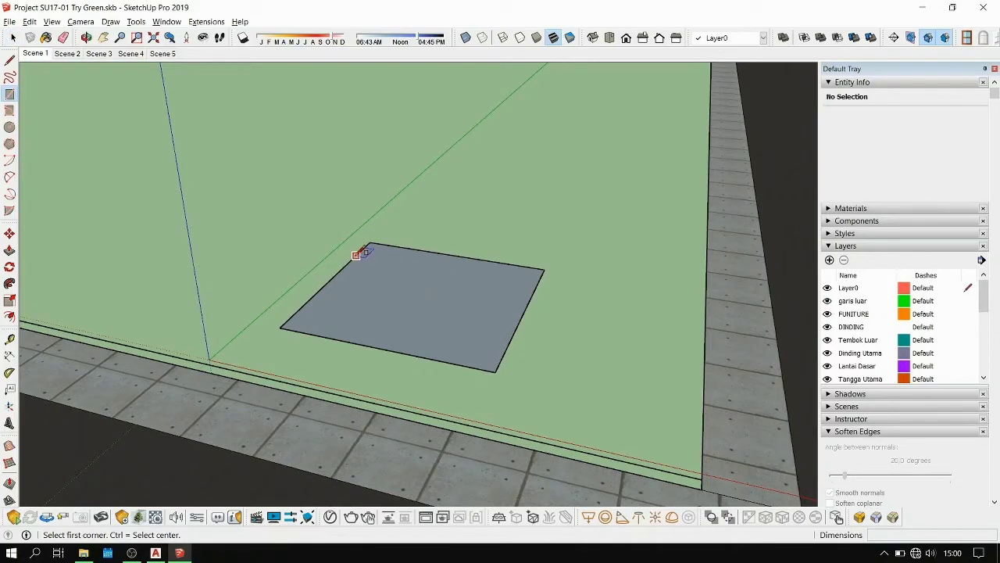
left_click(355, 213)
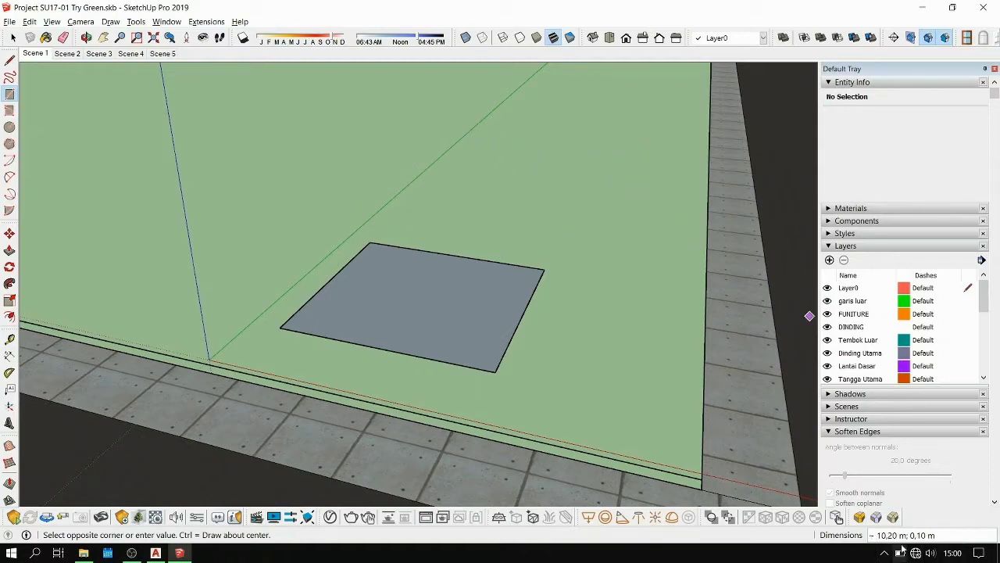
left_click(664, 169)
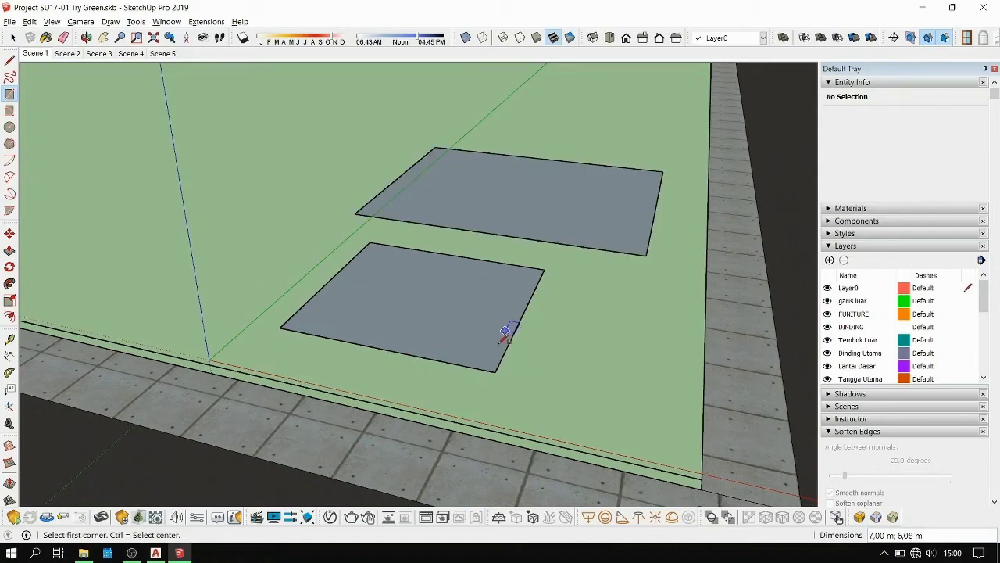
Draw a 6 by 4 m rectangle overlapping the existing rectangle nearest the origin.
left_click(286, 236)
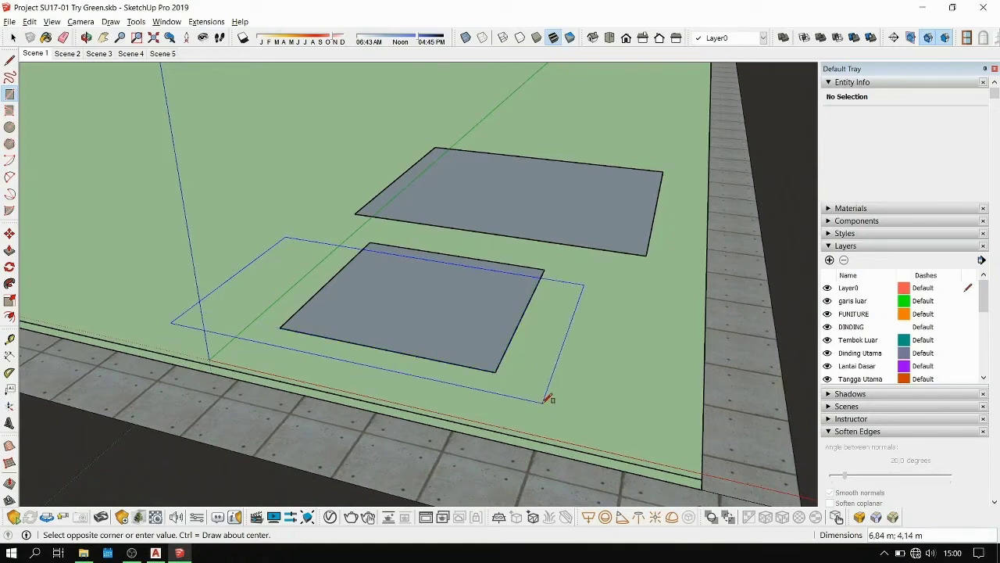
type("6;4")
key("Return")
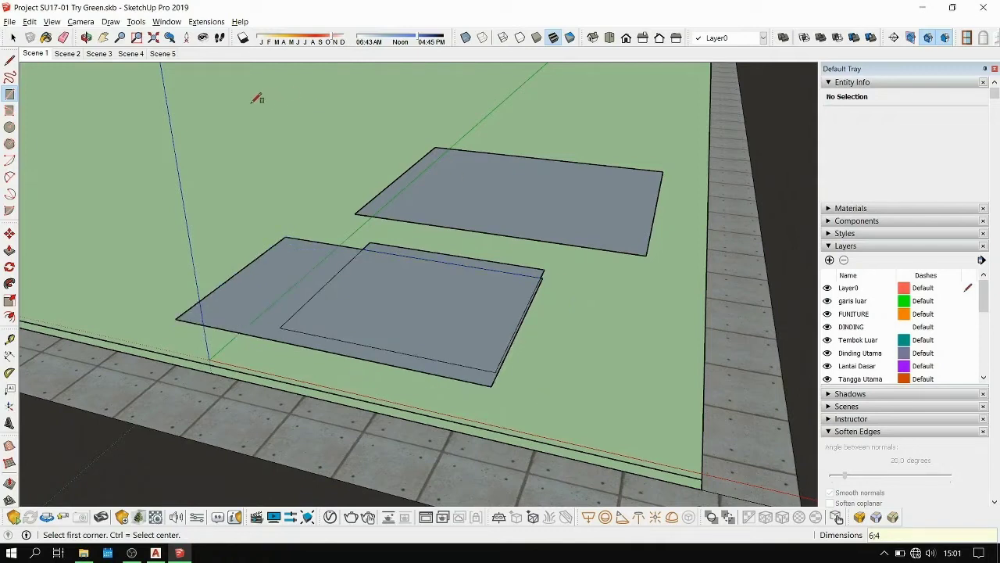
Draw a separate 4 by 4 m rectangle on the ground near the blue axis.
left_click(249, 143)
type("4;4")
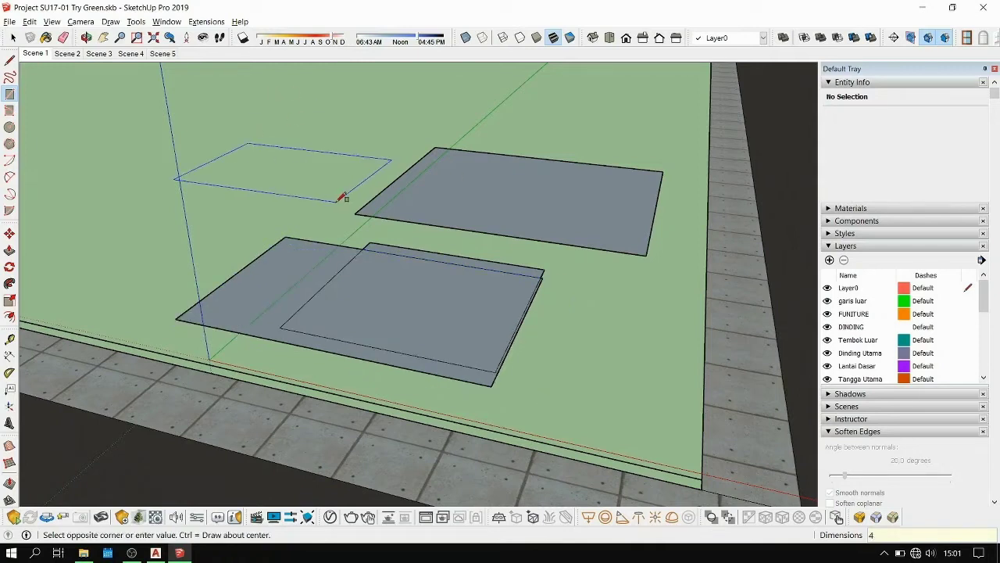
key("Return")
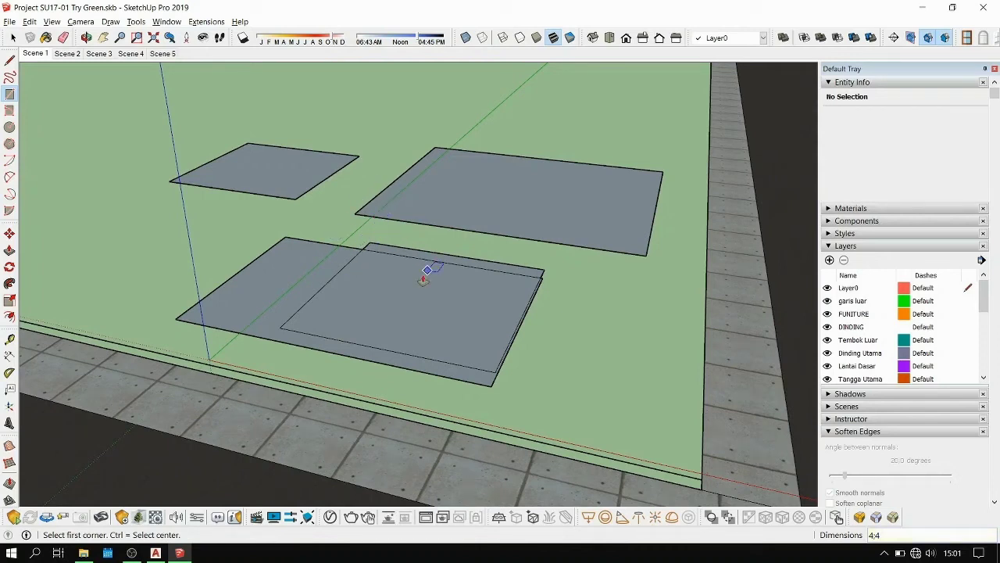
Push/Pull the area where the two front rectangles overlap upward by about 2.15 m.
key("p")
left_click(472, 315)
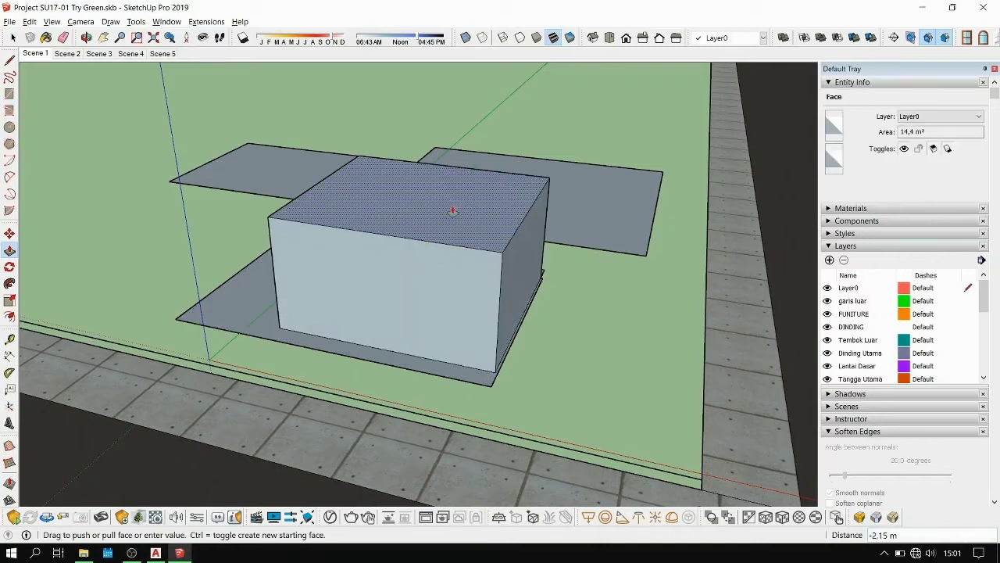
key("space")
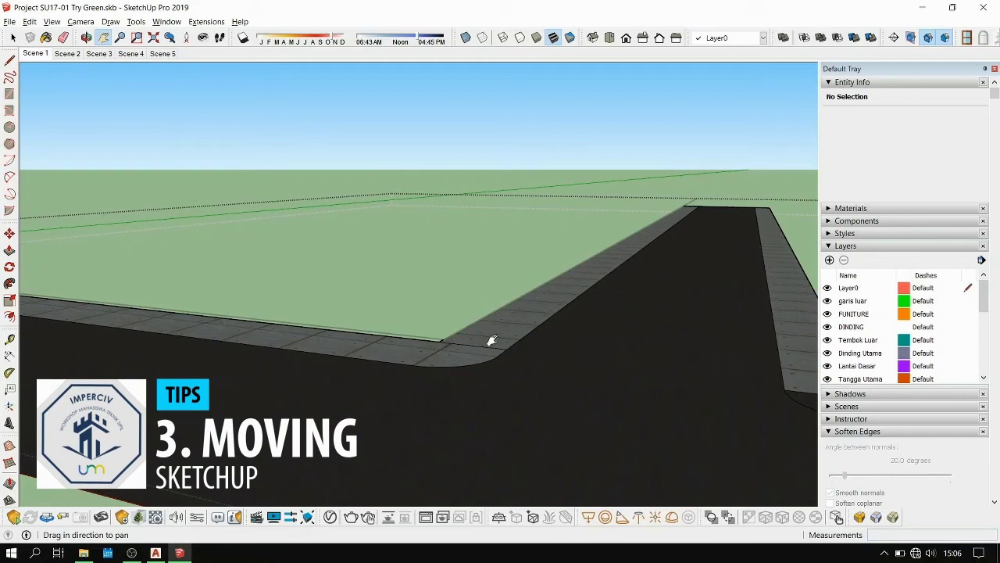
key("space")
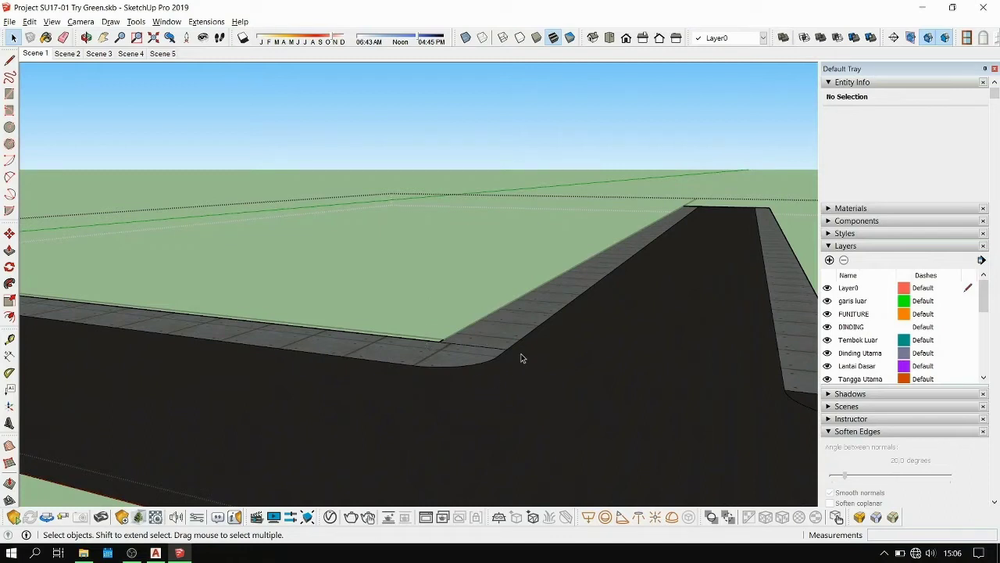
key("l")
left_click(508, 376)
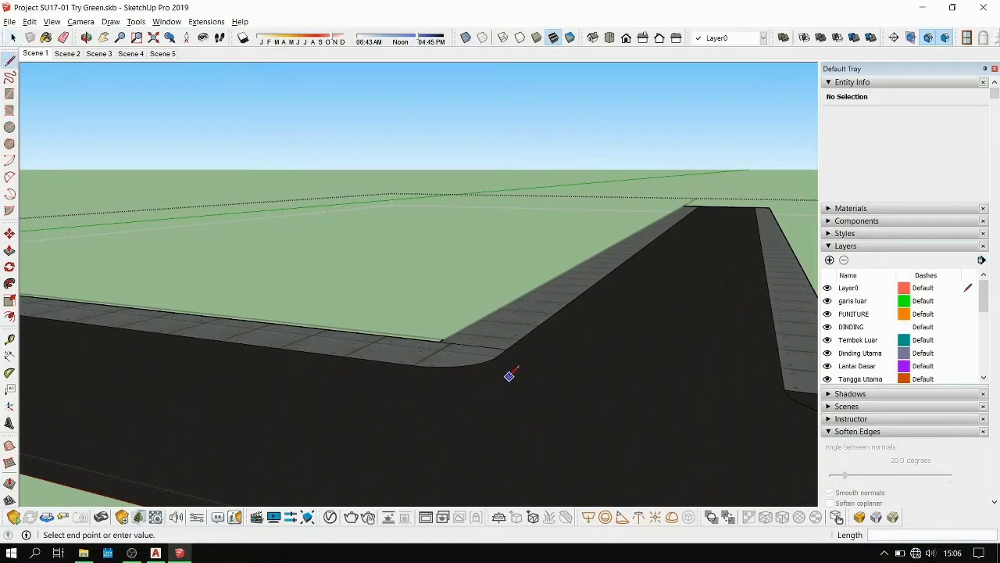
key("space")
key("c")
key("space")
key("ctrl+z")
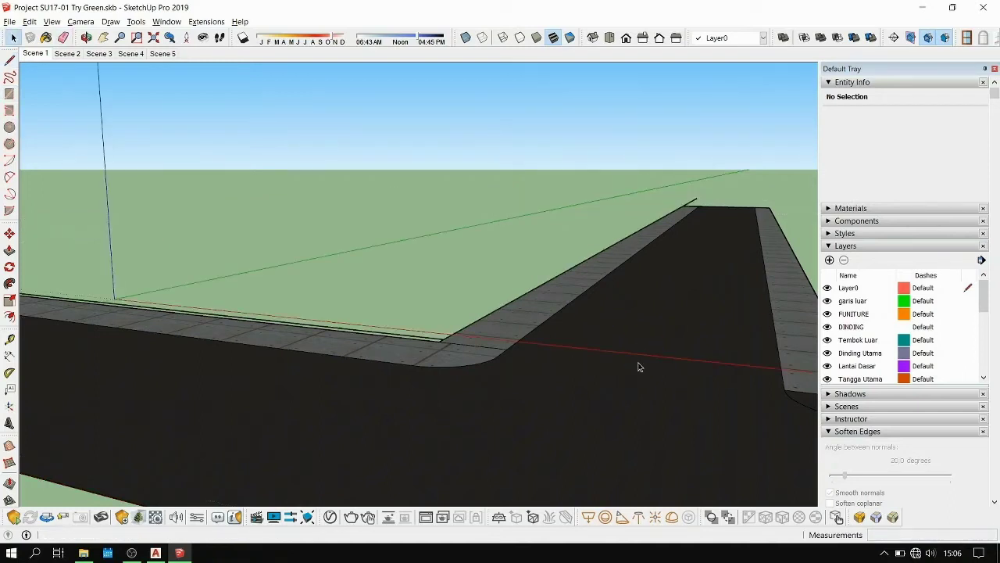
mouse_move(515, 318)
middle_mouse_down()
mouse_move(578, 372)
mouse_move(518, 325)
middle_mouse_up()
key("m")
left_click(329, 215)
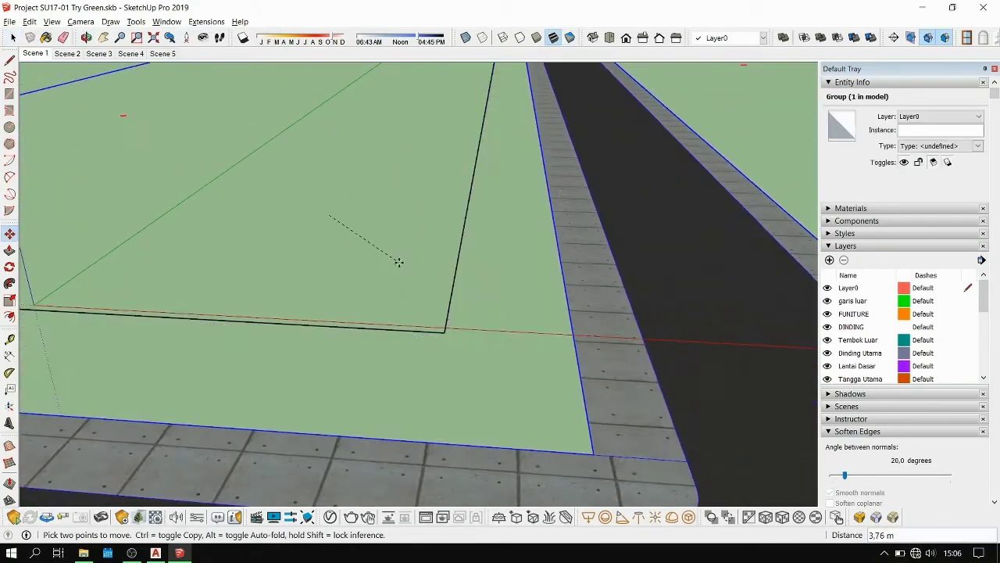
key("space")
key("o")
key("space")
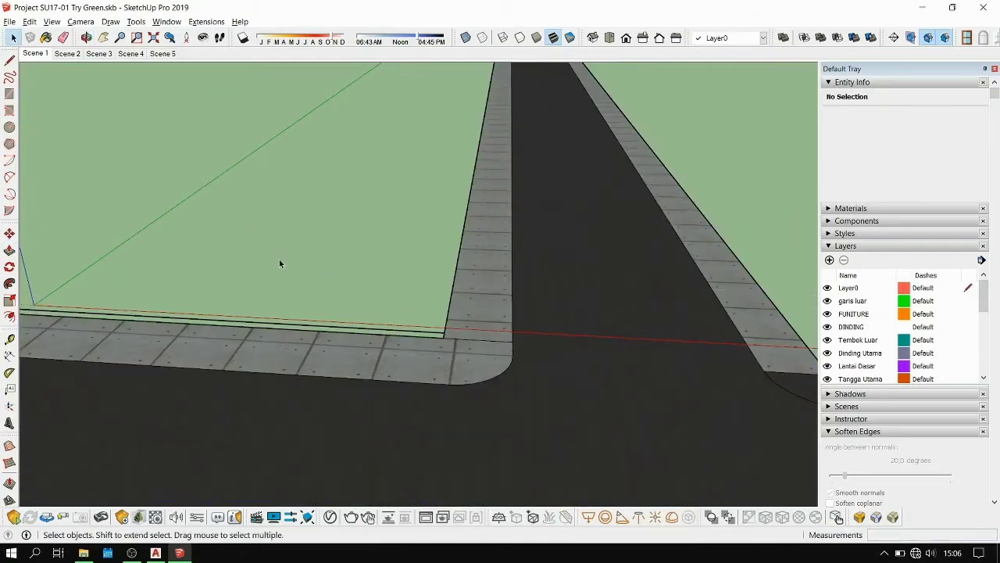
Draw a freehand rectangle about 2.40 by 4.81 m on the green ground near the plot's front corner.
key("h")
left_click_drag(311, 279, 388, 351)
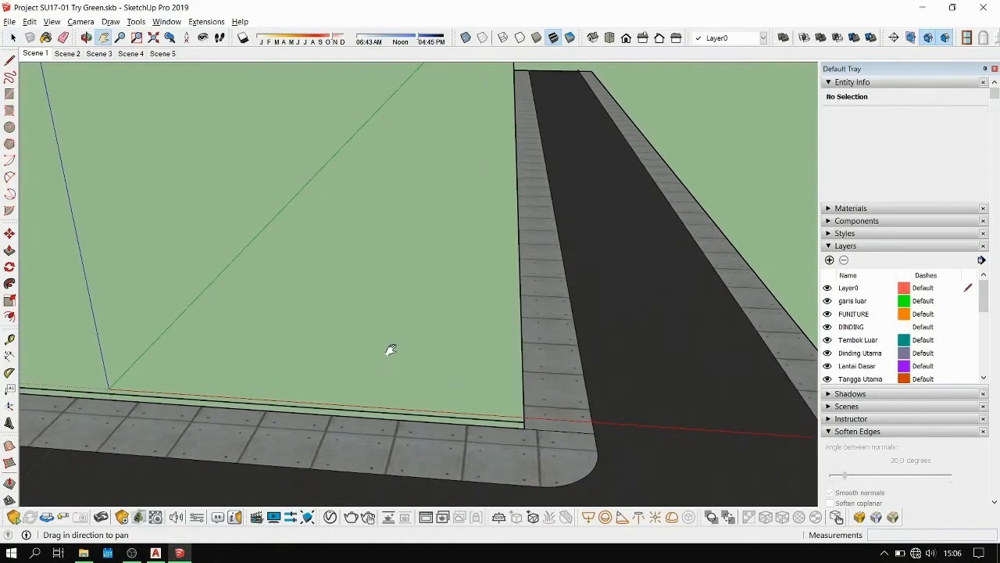
left_click_drag(362, 292, 403, 296)
key("r")
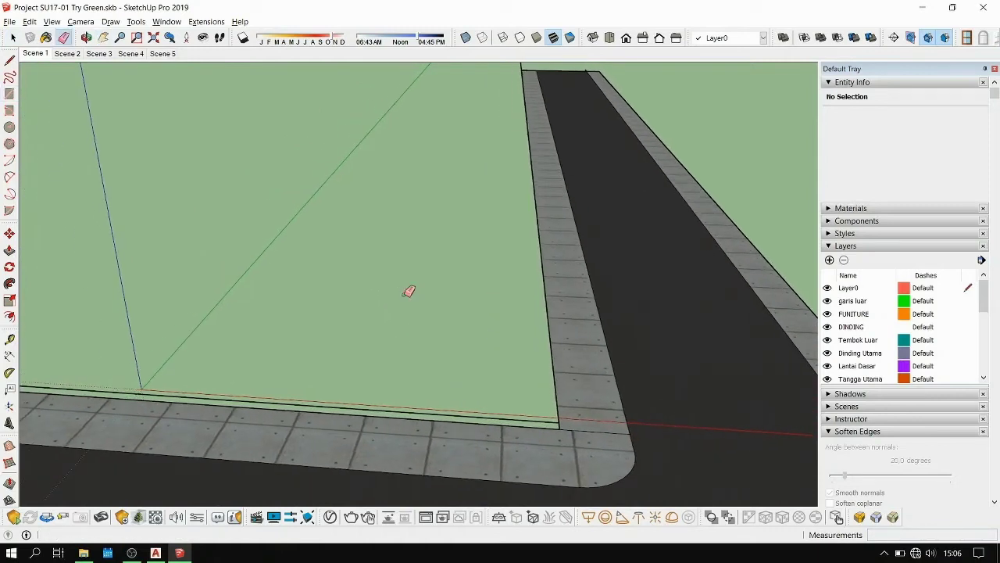
left_click(415, 330)
left_click(352, 248)
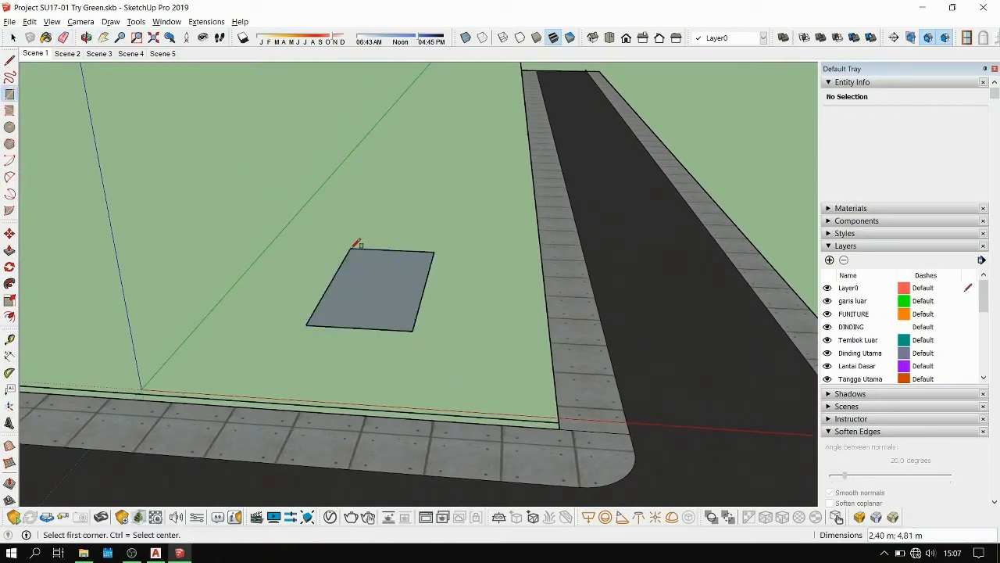
Push/Pull the rectangle up about 2.82 m and group all faces and edges of the resulting box.
key("p")
left_click_drag(389, 302, 381, 187)
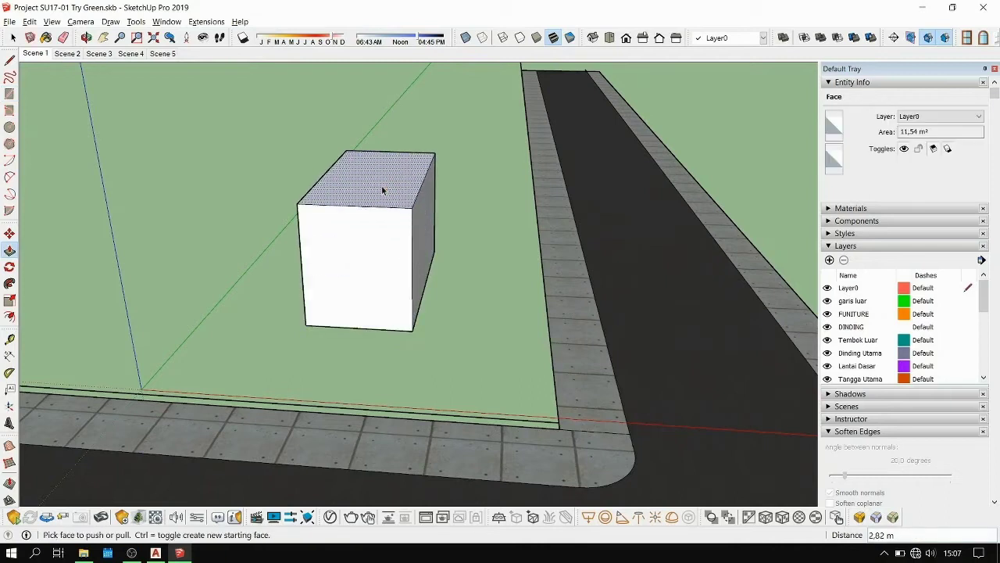
key("space")
triple_click(390, 273)
key("ctrl+g")
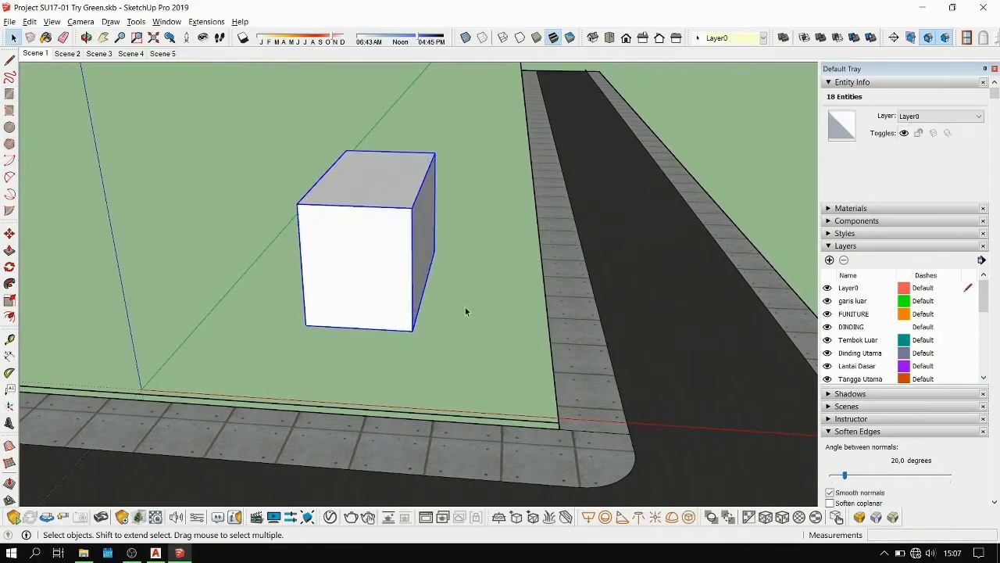
left_click(362, 286)
key("m")
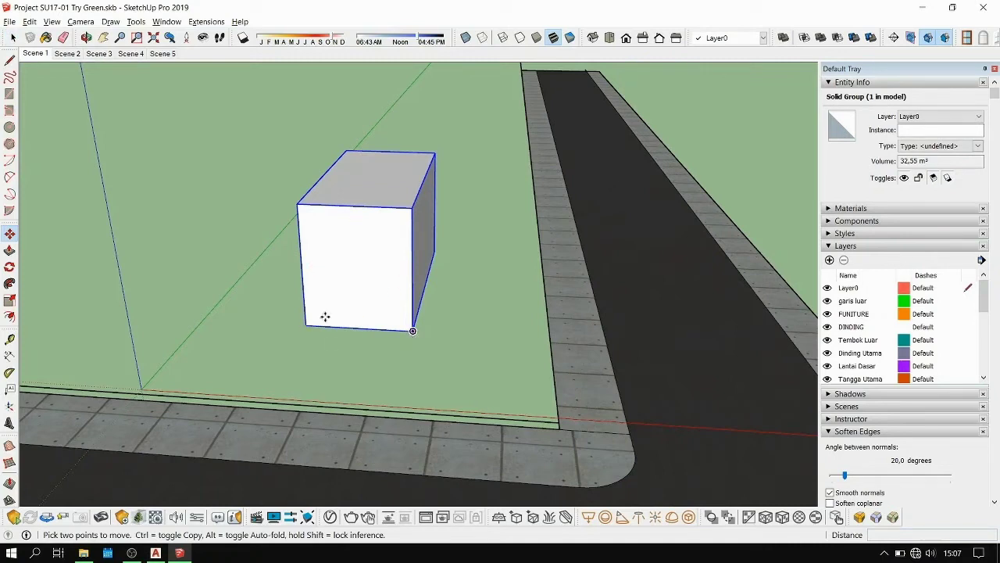
left_click(413, 332)
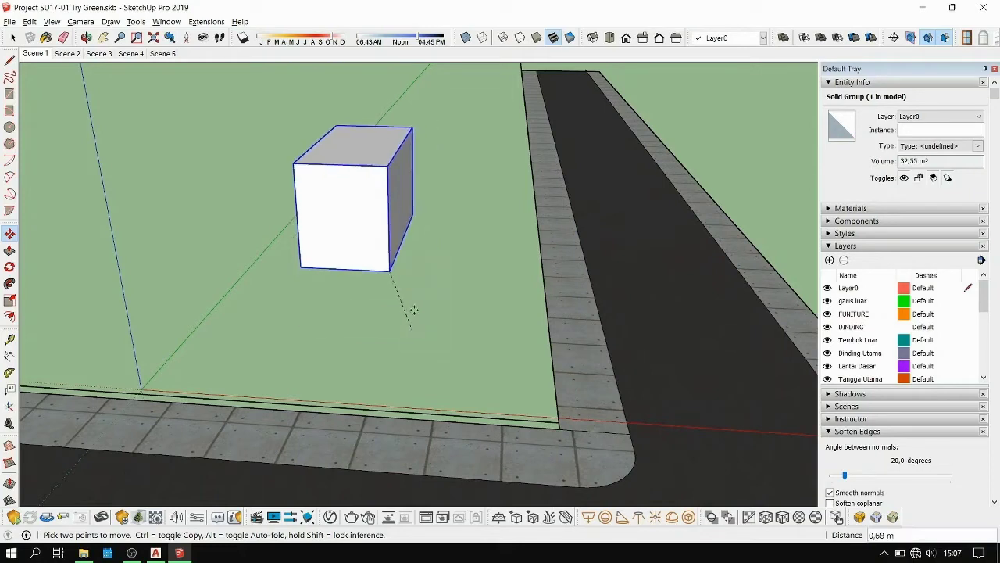
key("space")
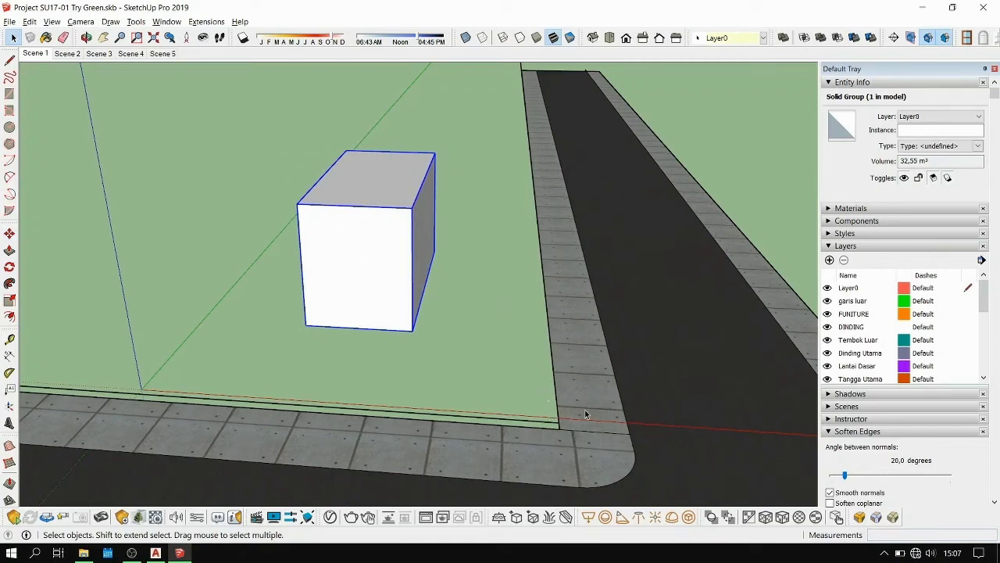
Move the grouped box by its lower front corner, about 4.35 m, onto the plot's corner endpoint beside the road.
key("m")
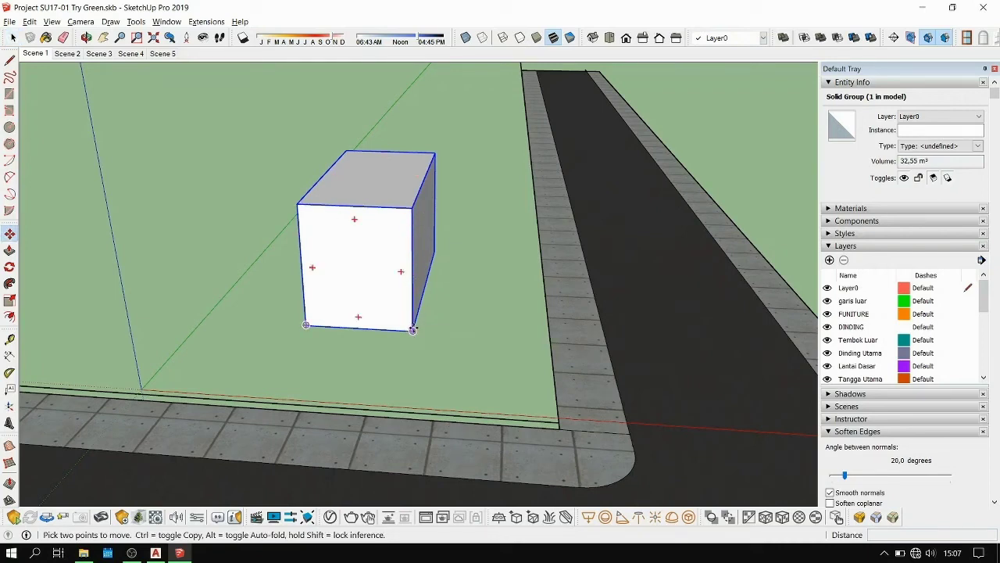
left_click(413, 330)
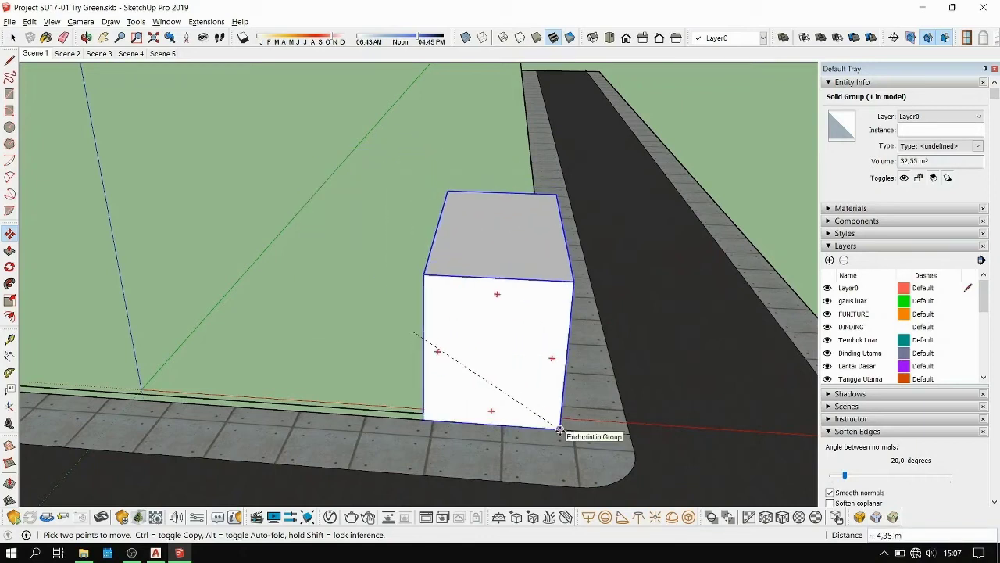
left_click(560, 429)
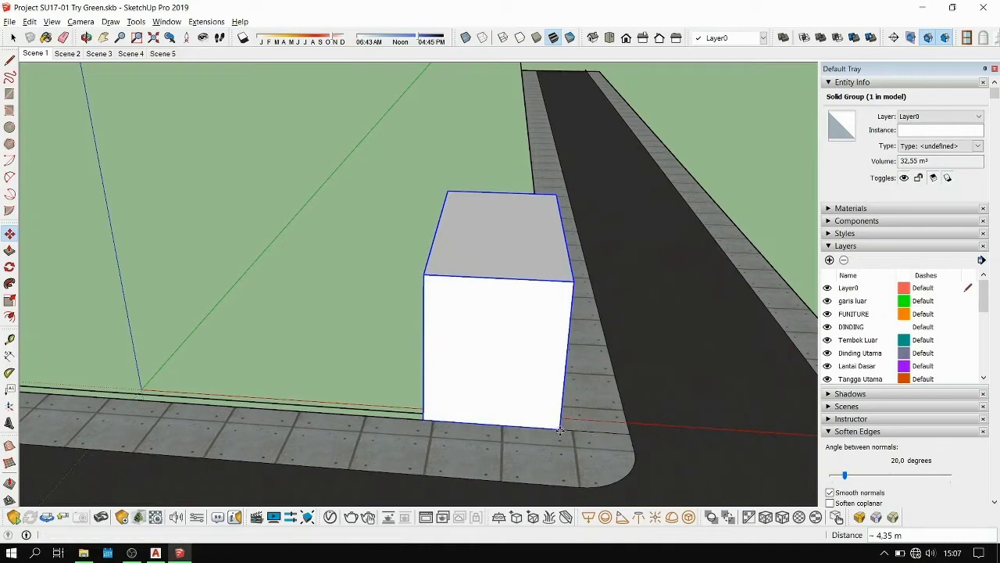
Examine from several sides how the box lines up with the plot corner and the sidewalk edges.
middle_click_drag(550, 414, 707, 386)
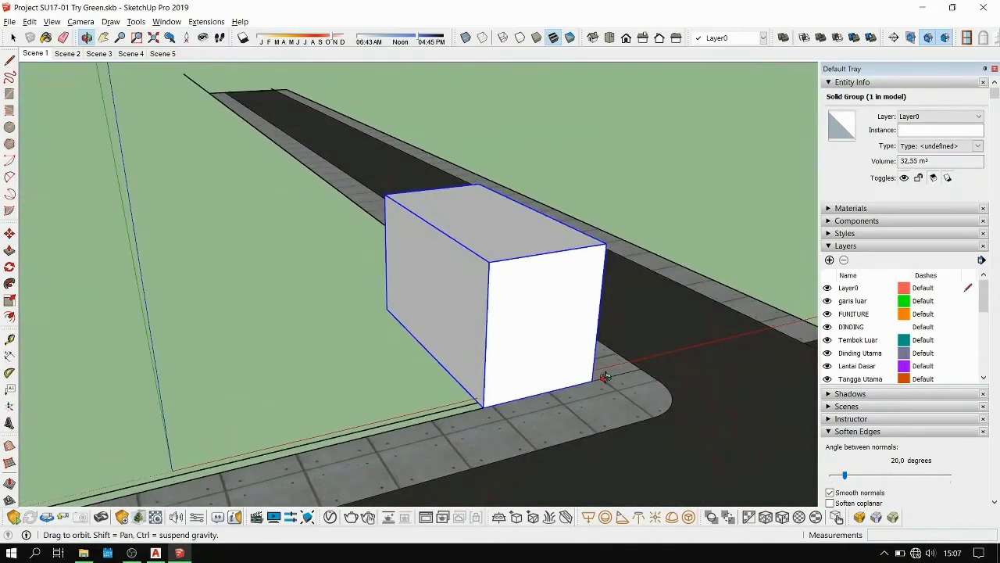
scroll(602, 379, "up", 5)
middle_click_drag(542, 358, 331, 377)
scroll(331, 377, "down", 4)
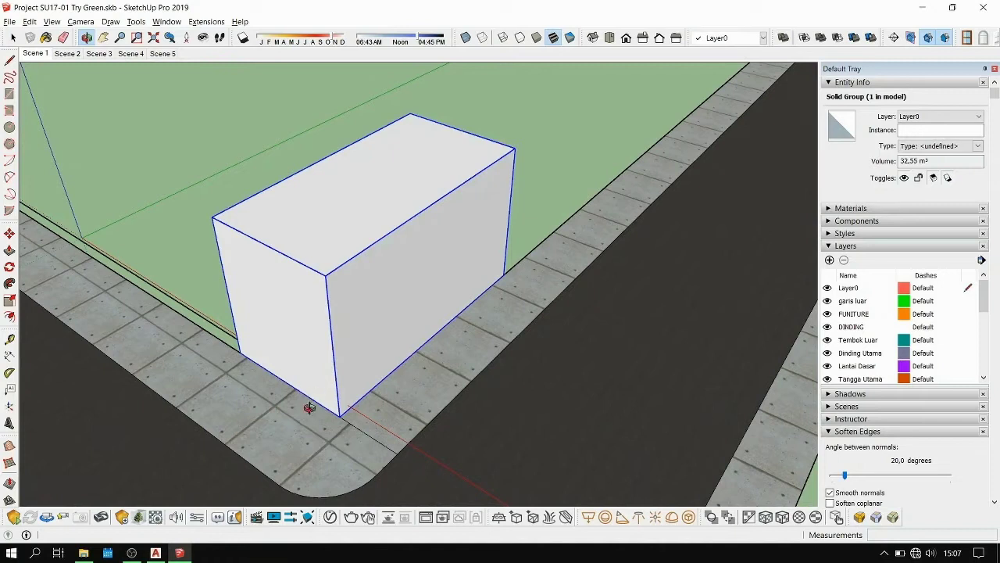
middle_click_drag(316, 377, 432, 421, "shift")
scroll(432, 421, "down", 2)
middle_click_drag(380, 364, 464, 321)
Try moving the box towards the plot corner using an arbitrary point on its front face as the base point.
key("m")
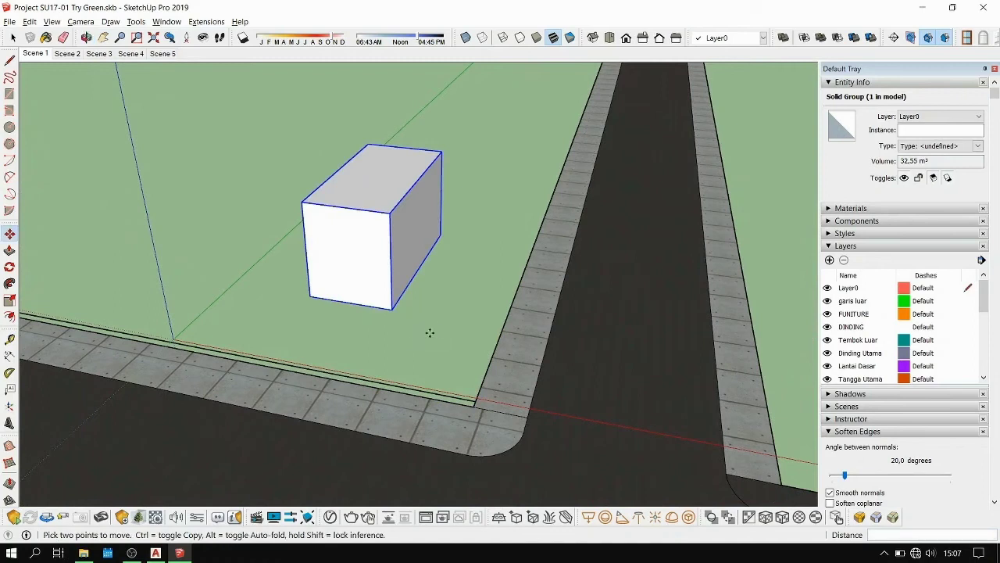
left_click(346, 261)
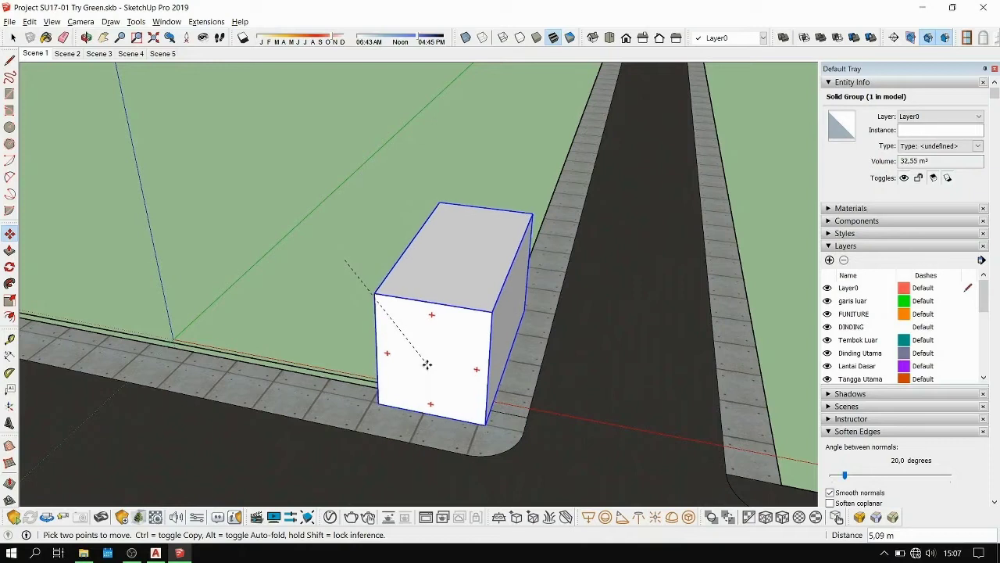
left_click(450, 387)
Move the box using its lower front corner as the base point and the plot's corner as the destination.
key("o")
mouse_move(451, 398)
left_mouse_down()
mouse_move(324, 229)
mouse_move(441, 182)
mouse_move(461, 384)
left_mouse_up()
key("m")
left_click(396, 302)
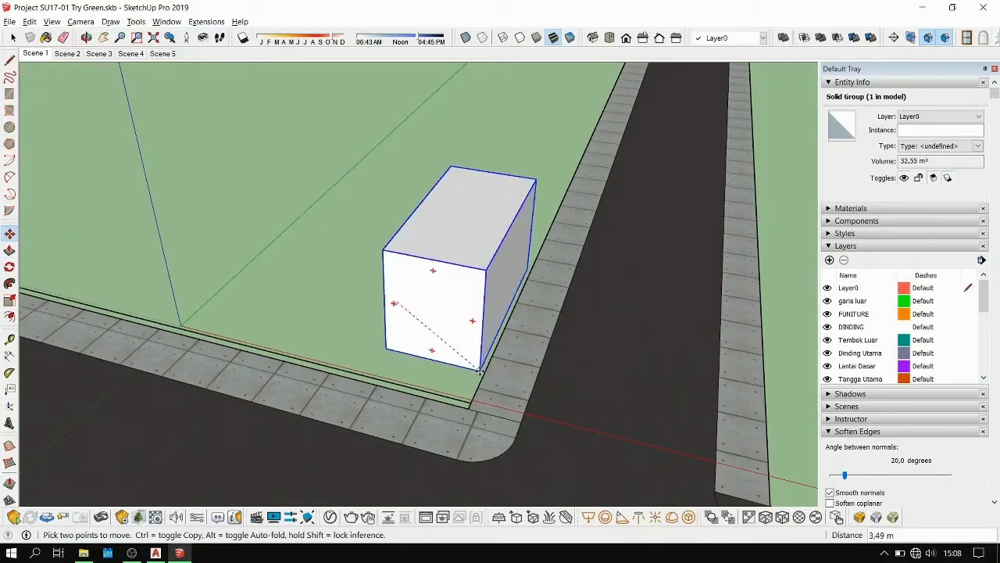
left_click(468, 405)
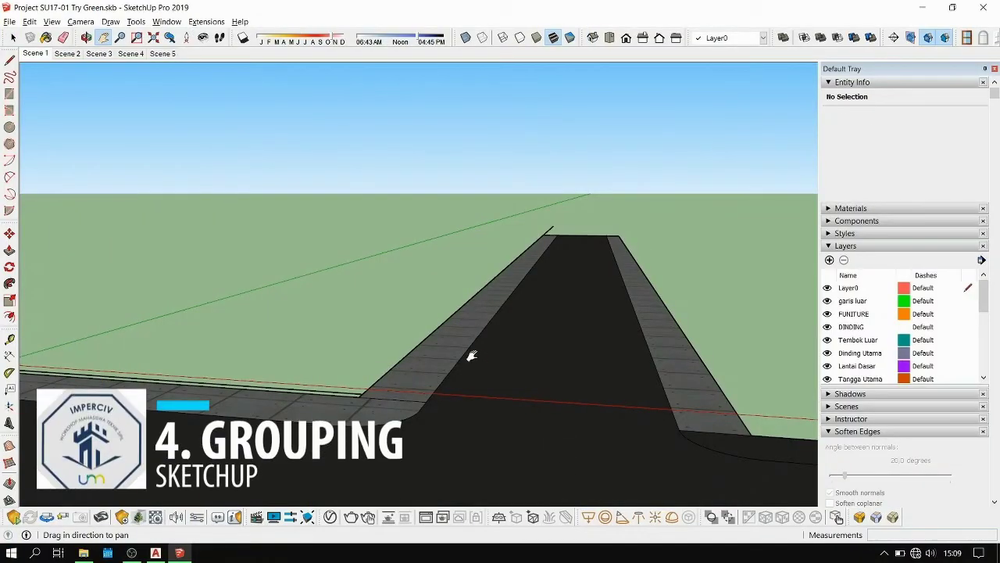
Open the road and sidewalk group for editing.
left_click_drag(368, 331, 476, 356)
key("space")
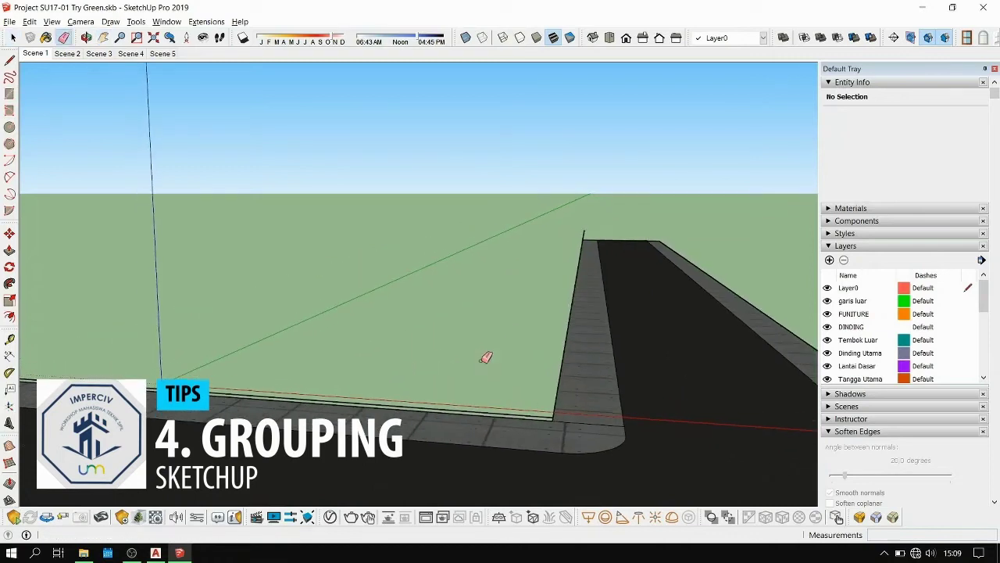
double_click(614, 405)
key("h")
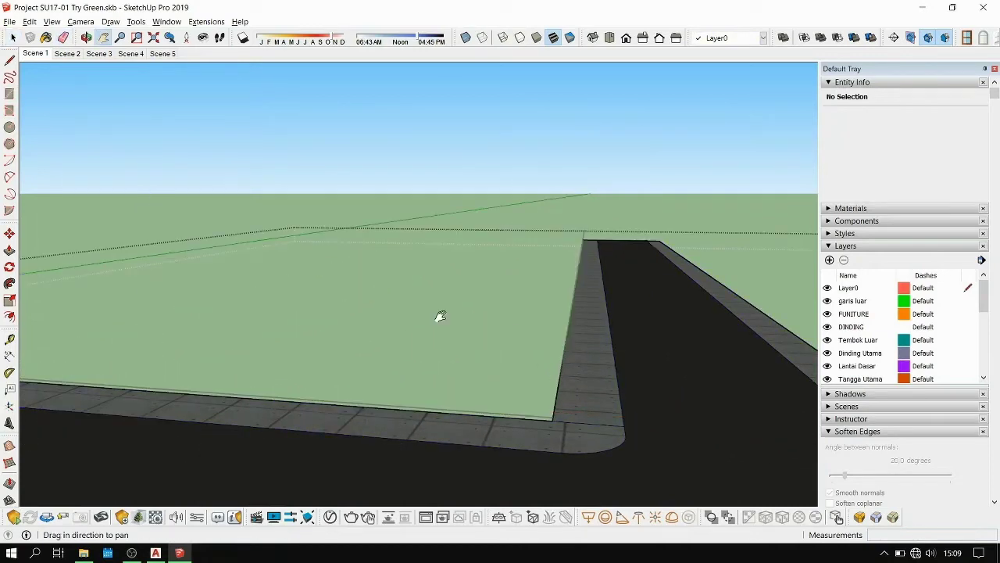
scroll(393, 297, "down", 4)
scroll(400, 312, "up", 1)
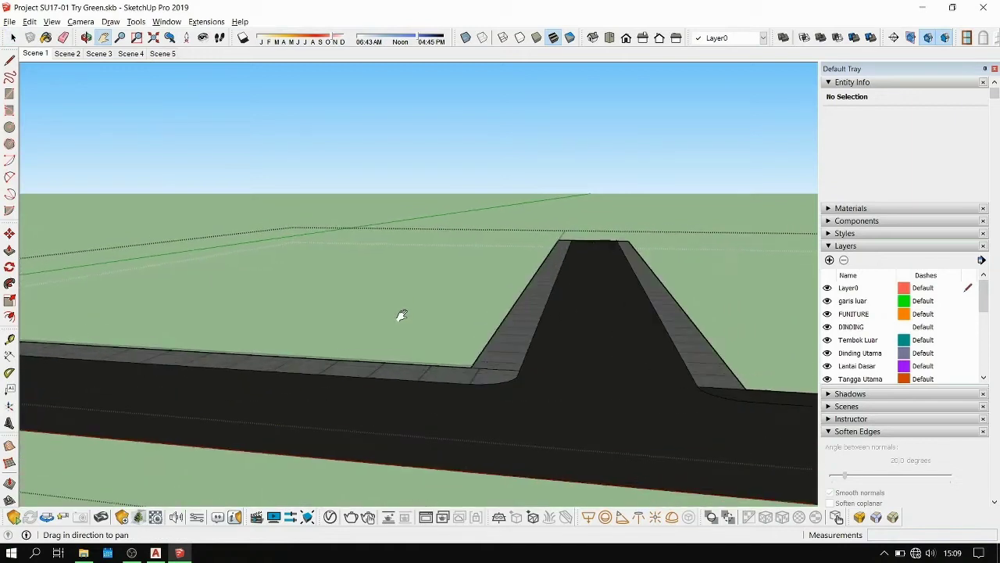
scroll(519, 352, "up", 1)
key("space")
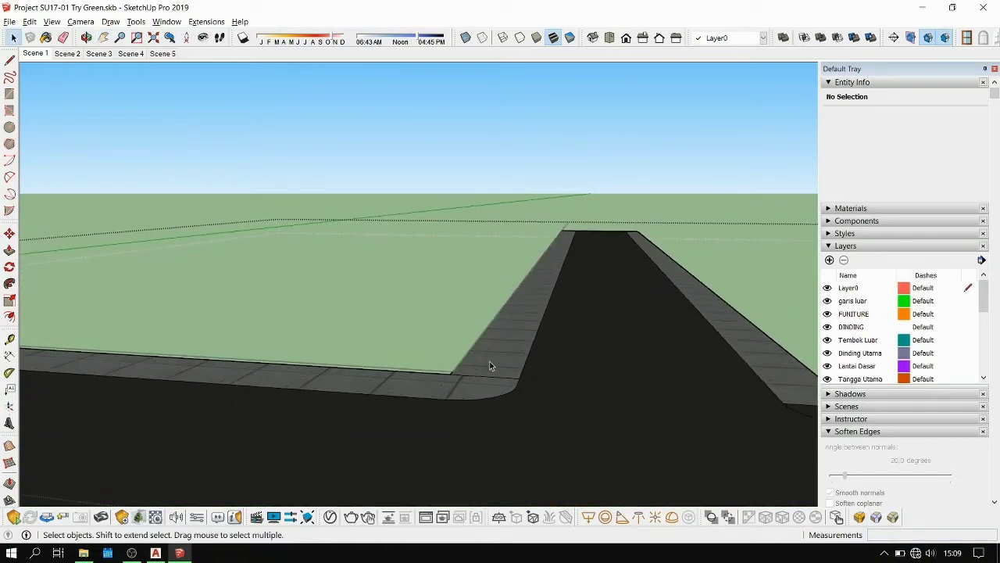
Draw a freehand rectangle of about 3.64 m² on the road surface beside the rounded sidewalk corner.
left_click(492, 362)
left_click(498, 347, "shift")
scroll(477, 368, "up", 1)
key("h")
left_click_drag(440, 366, 376, 368)
key("space")
key("r")
left_click(508, 422)
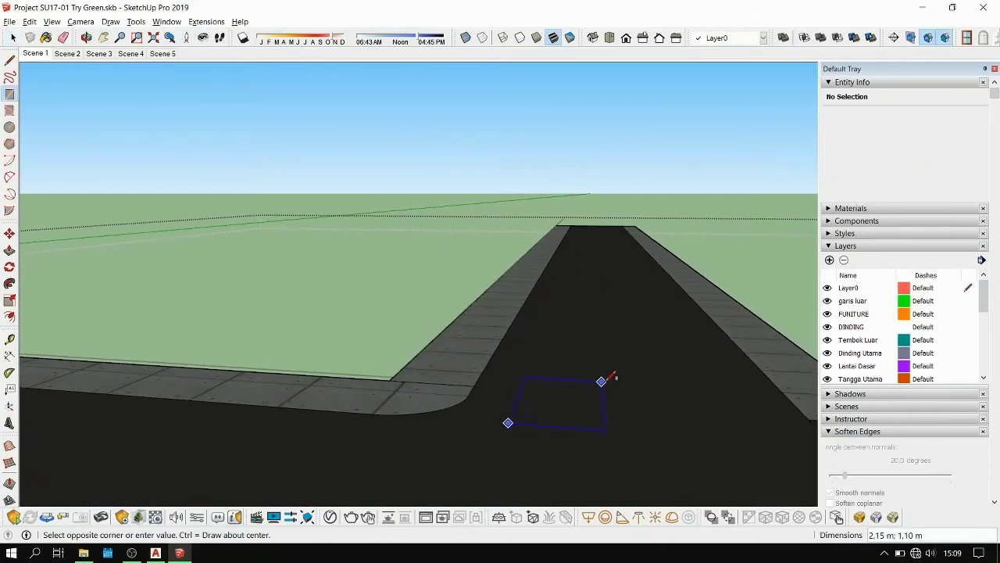
left_click(635, 375)
Push/Pull the rectangle on the road upward into a tall box.
key("space")
left_click(572, 404)
key("p")
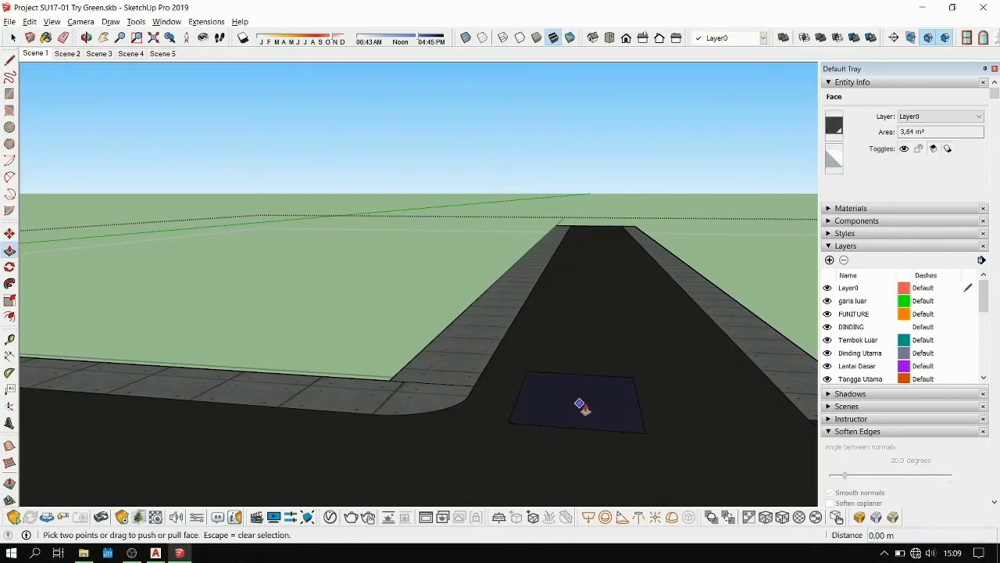
left_click_drag(583, 404, 596, 252)
middle_click_drag(593, 300, 615, 299)
key("space")
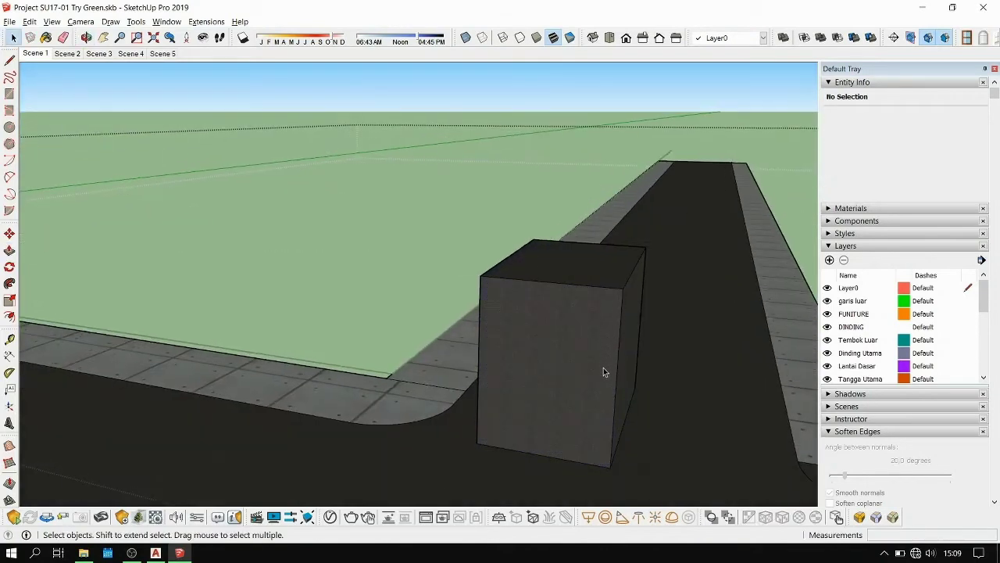
Draw a small freehand rectangle of about 0.33 m² on the front face of the road box.
key("r")
left_click(549, 333)
left_click(602, 385)
Try pushing the small rectangle about 0.77 m into the box, and undo the recess.
key("p")
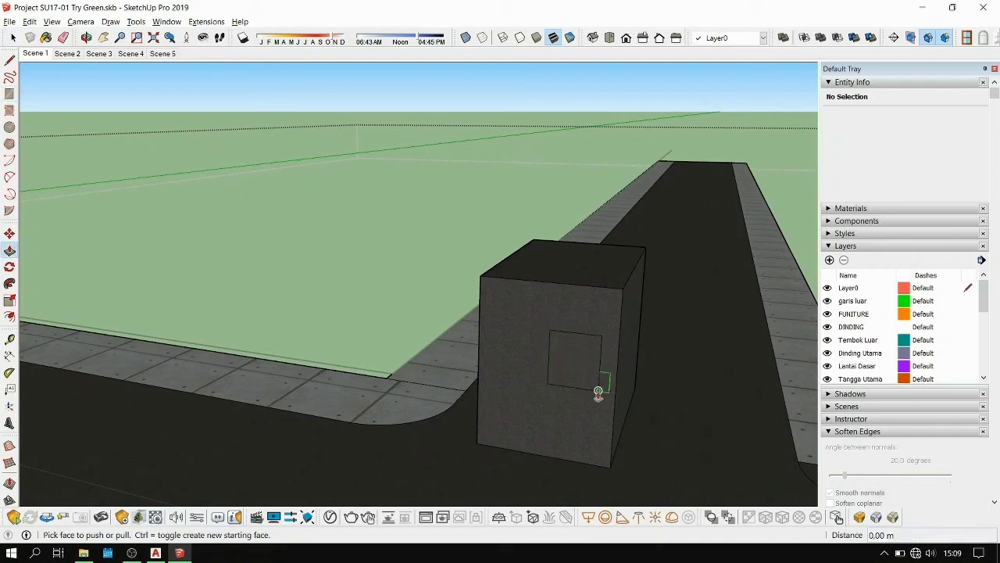
left_click(567, 372)
left_click(586, 358)
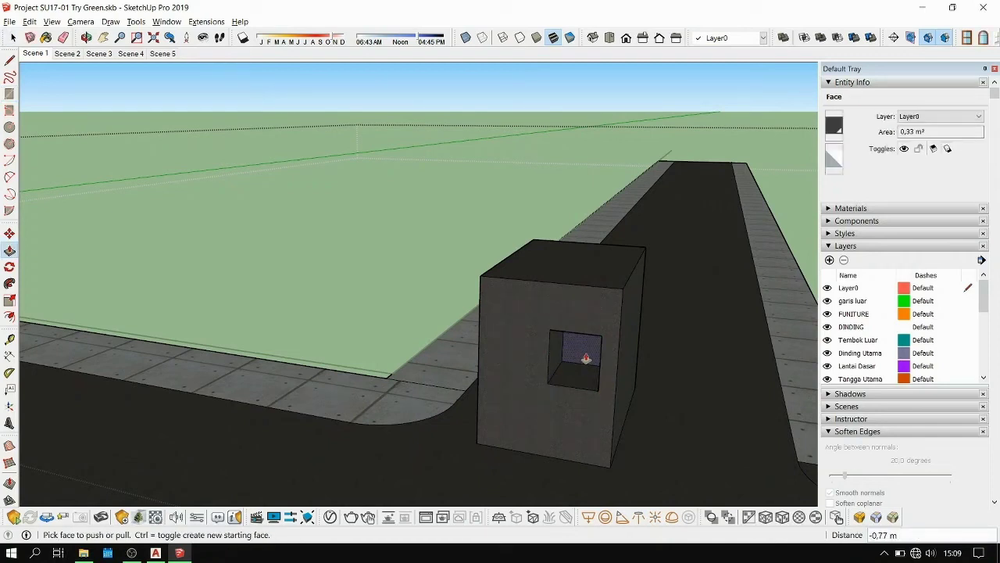
key("ctrl+z")
key("space")
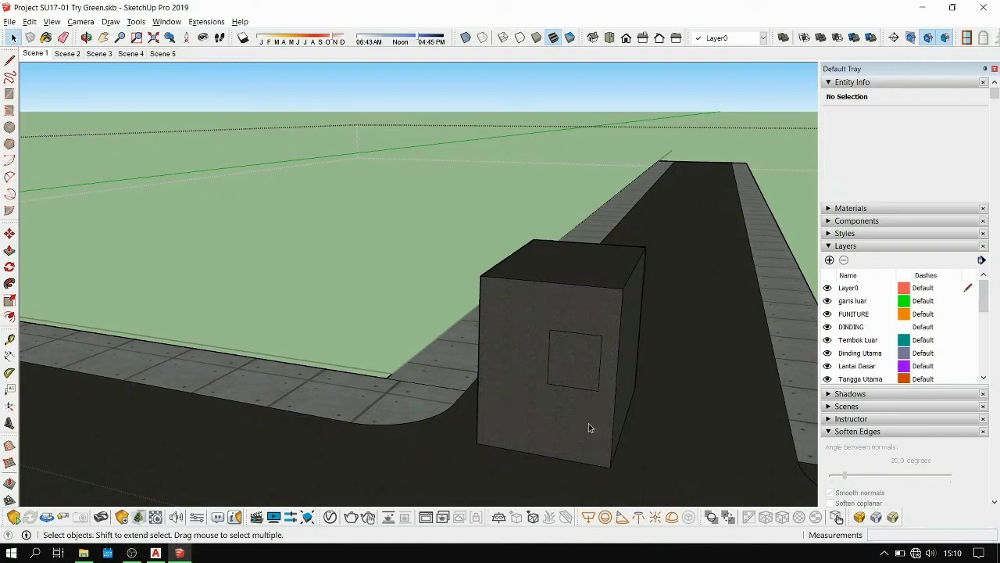
Check how the ungrouped box's front face, its edges and the small rectangle select as separate entities.
double_click(589, 426)
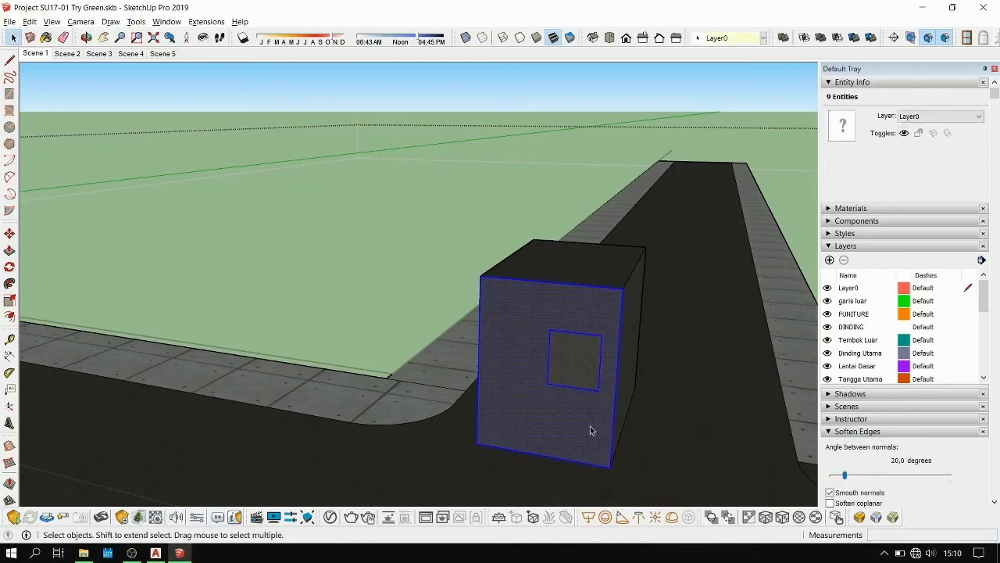
left_click(590, 426)
left_click(417, 318)
left_click(569, 349)
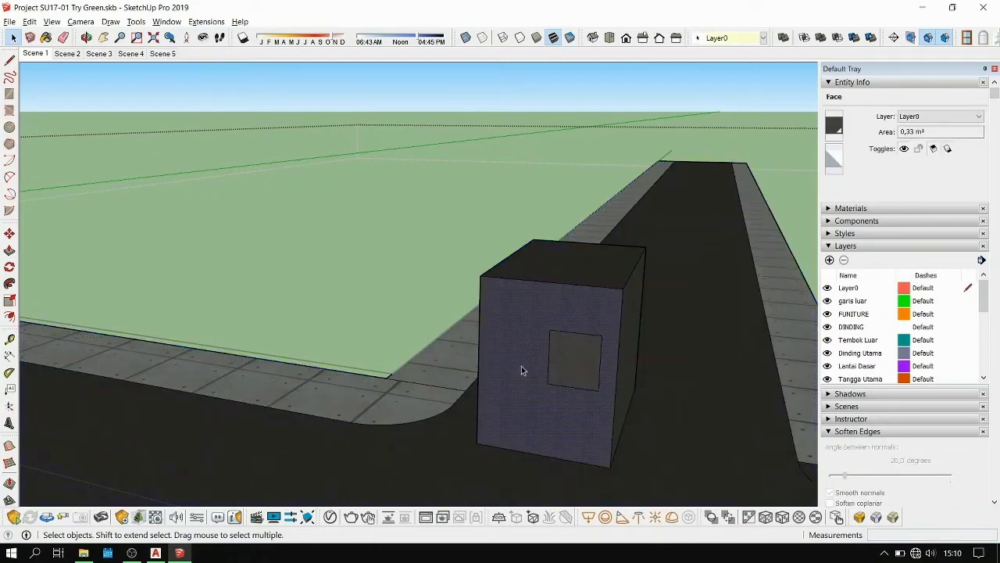
Undo the ungrouped box together with the rectangles drawn for it, leaving the road surface plain.
key("ctrl+z")
key("ctrl+z")
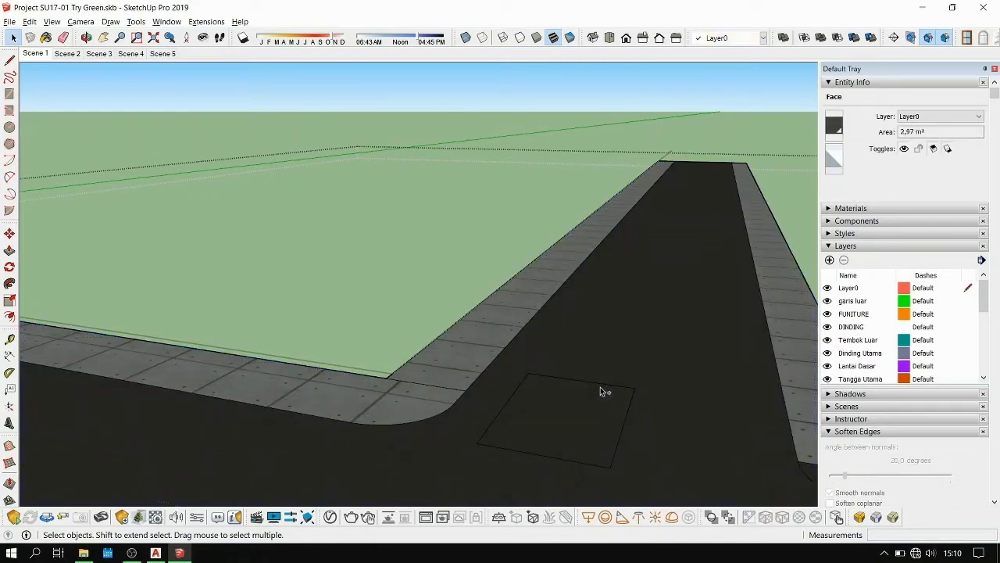
key("ctrl+t")
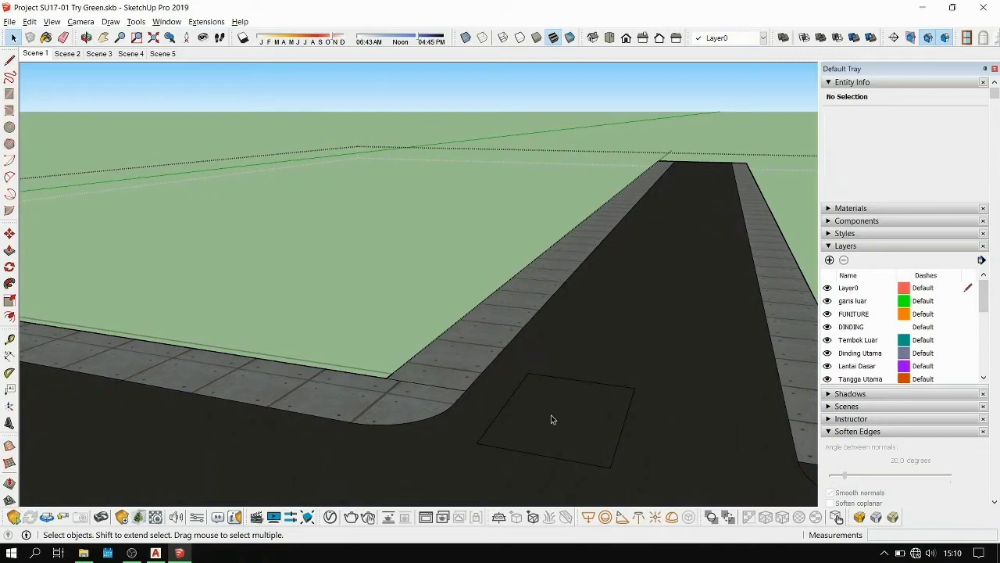
left_click(553, 418)
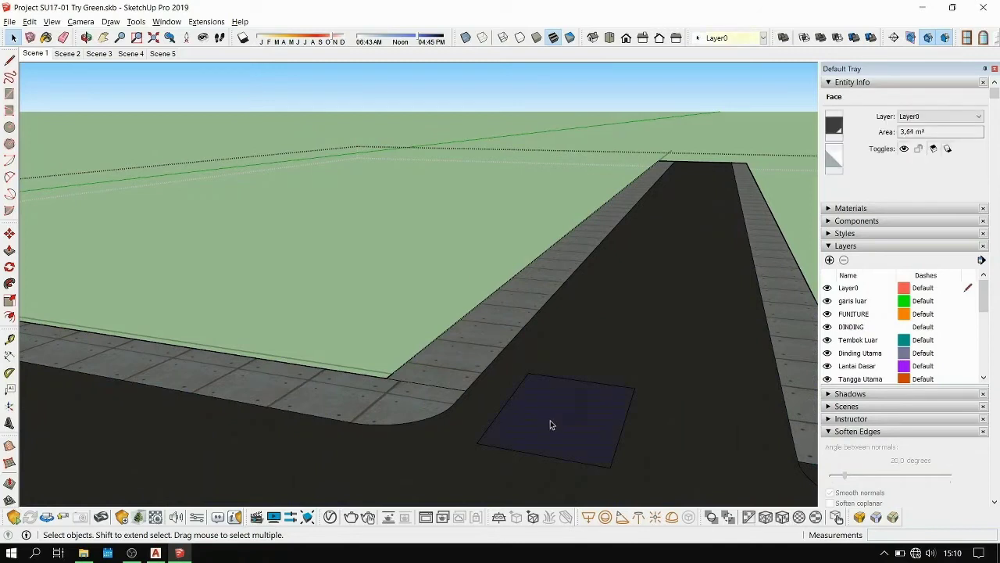
key("ctrl+z")
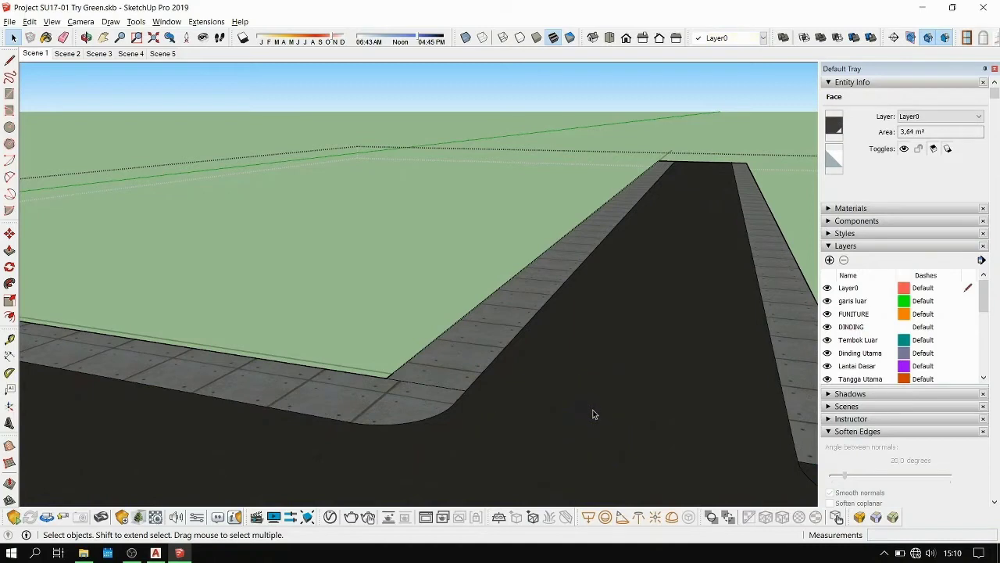
Draw a freehand rectangle of about 1.93 m by 1.39 m on the road surface near the rounded sidewalk corner.
key("r")
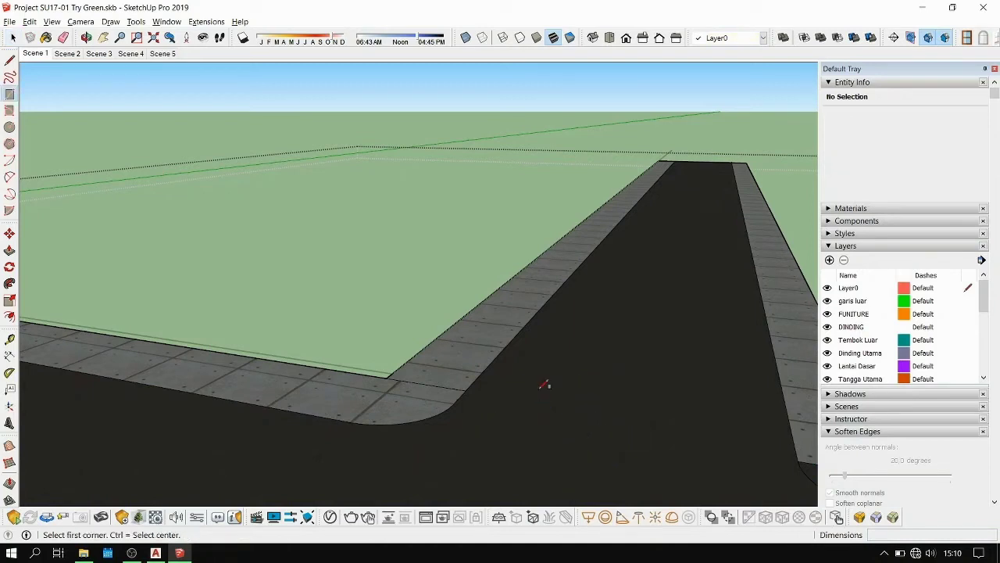
left_click(509, 381)
left_click(642, 447)
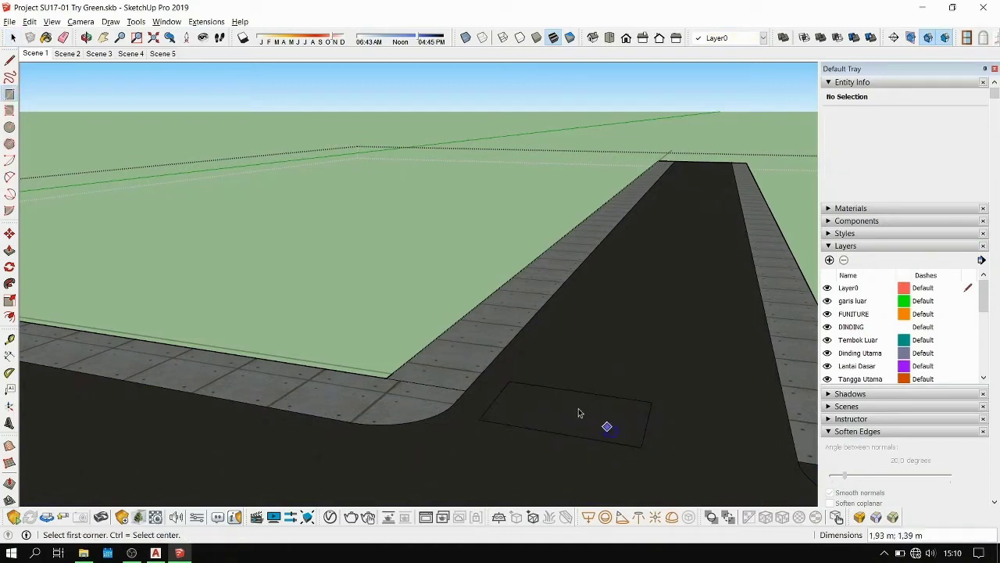
Make a group from the new road rectangle's face together with its bounding edges.
key("space")
double_click(563, 406)
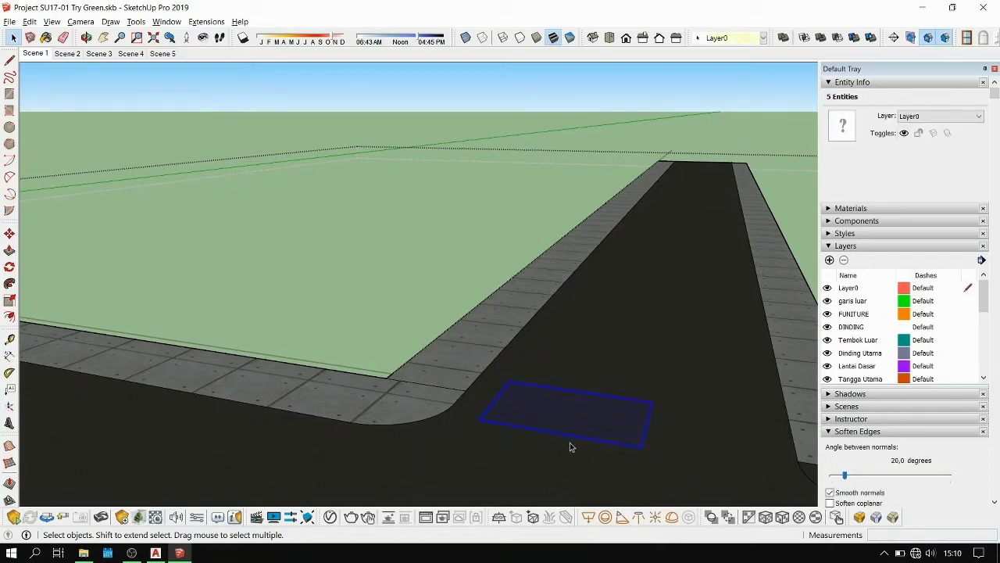
right_click(548, 404)
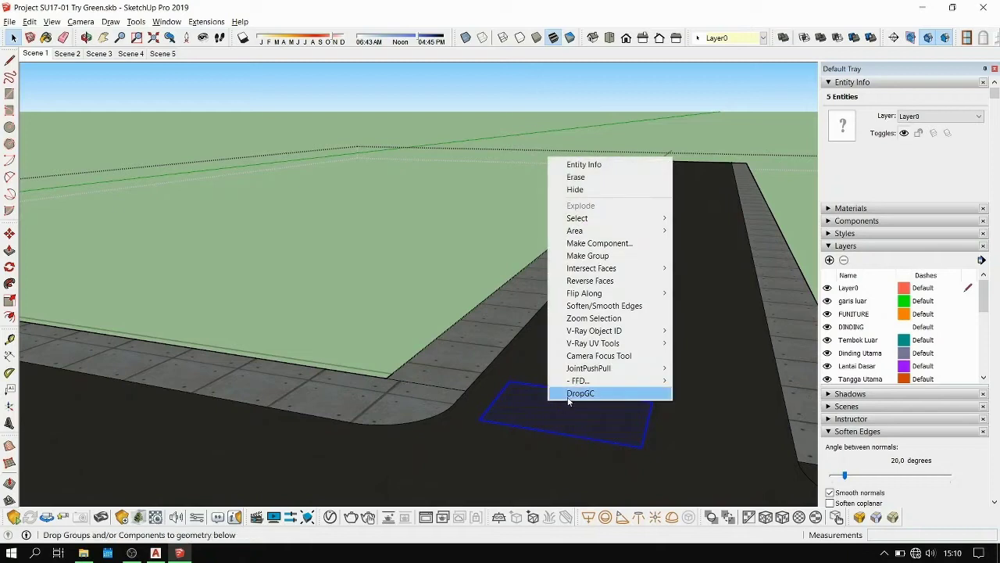
left_click(589, 257)
Check how the grouped rectangle selects separately from the surrounding road surface and the sidewalk.
left_click(592, 334)
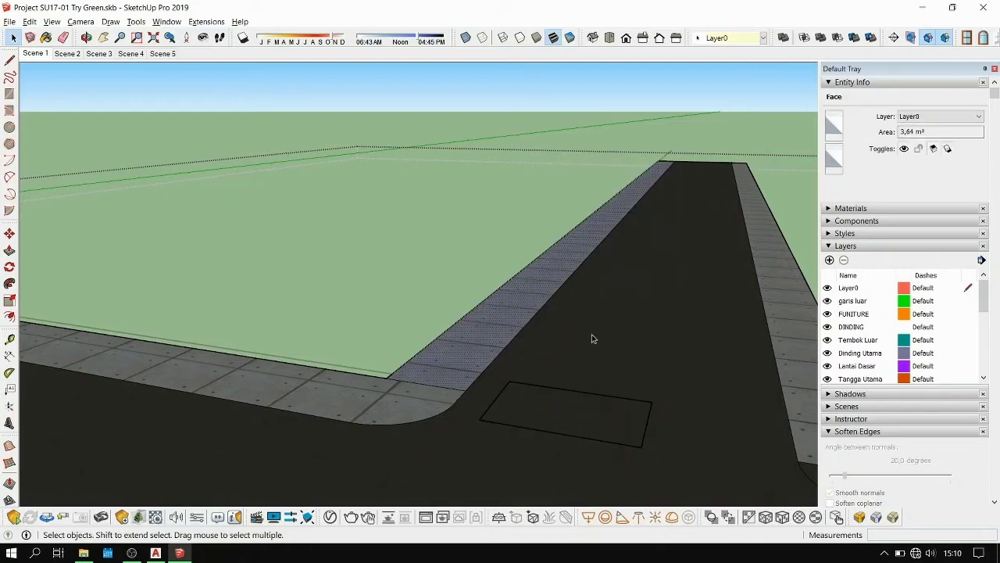
left_click(567, 399)
left_click(467, 386)
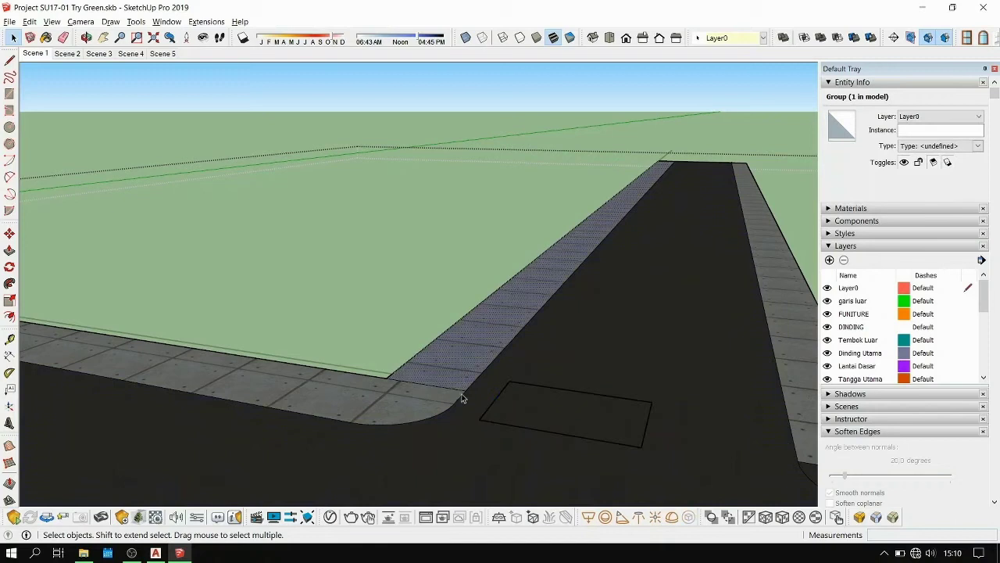
left_click(794, 387)
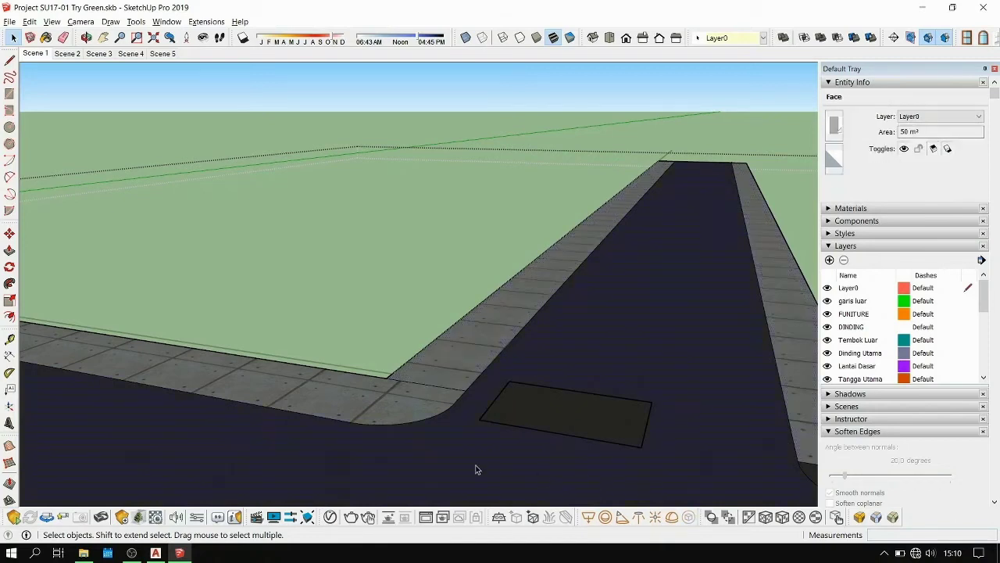
left_click(582, 408)
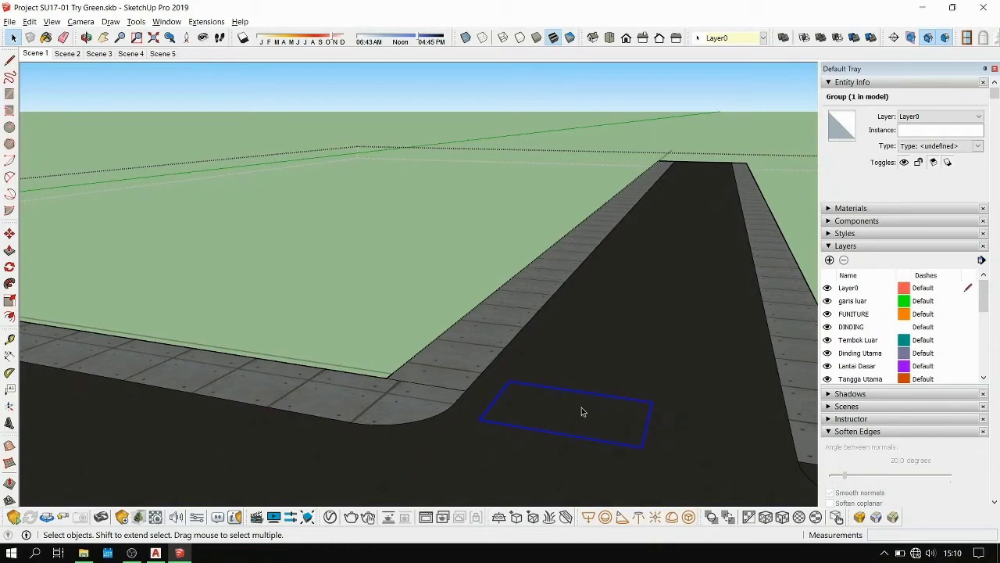
Open the rectangle group for editing and pull its face up about 1.83 m into a box.
double_click(582, 411)
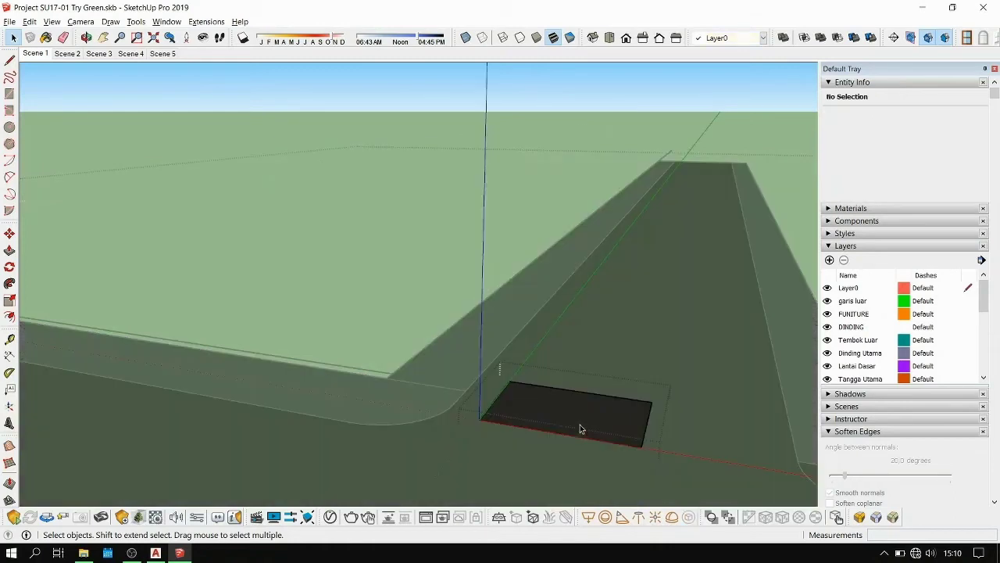
key("p")
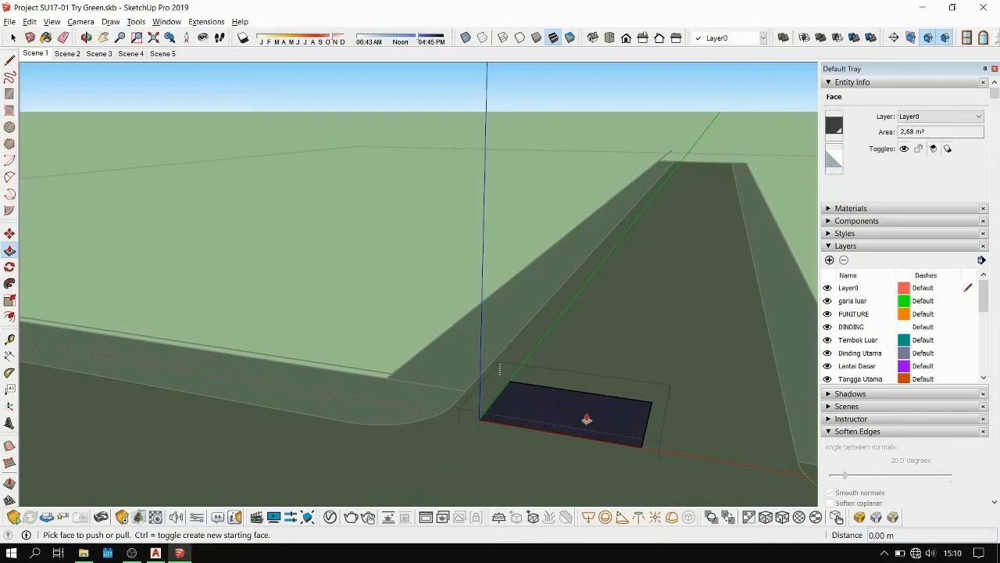
left_click(591, 418)
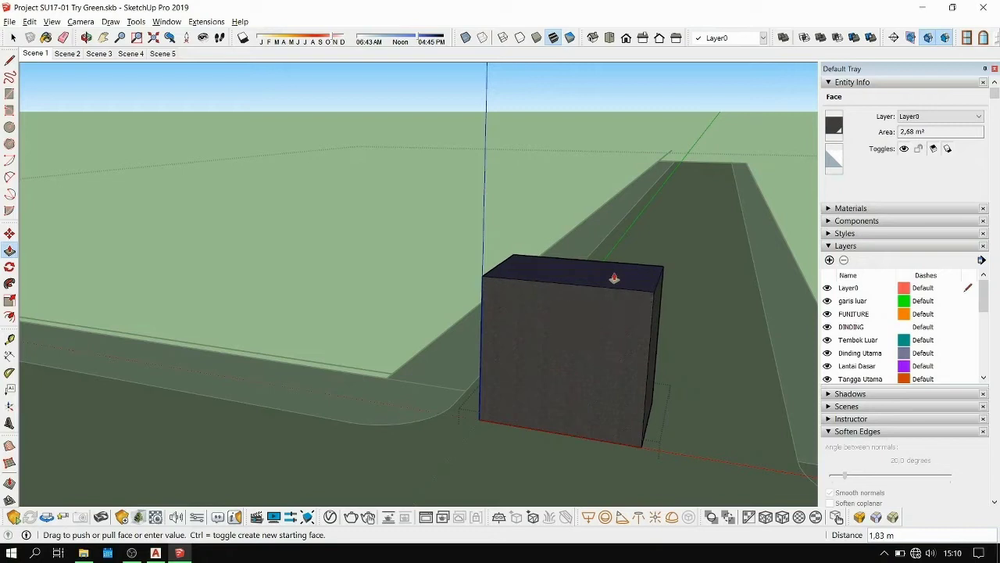
left_click(614, 278)
Pull the side face of the box outward by about 0.17 m inside the group.
middle_click_drag(632, 344, 515, 402)
key("space")
key("p")
left_click(480, 411)
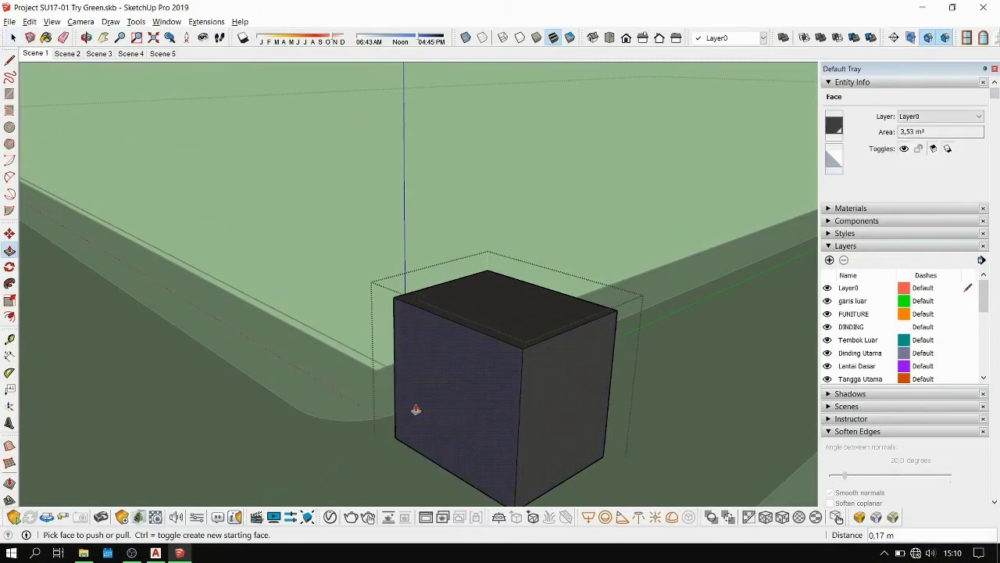
left_click(382, 414)
middle_click_drag(378, 425, 442, 196)
Close the box group and check how the box selects as one object, then clear the selection.
key("space")
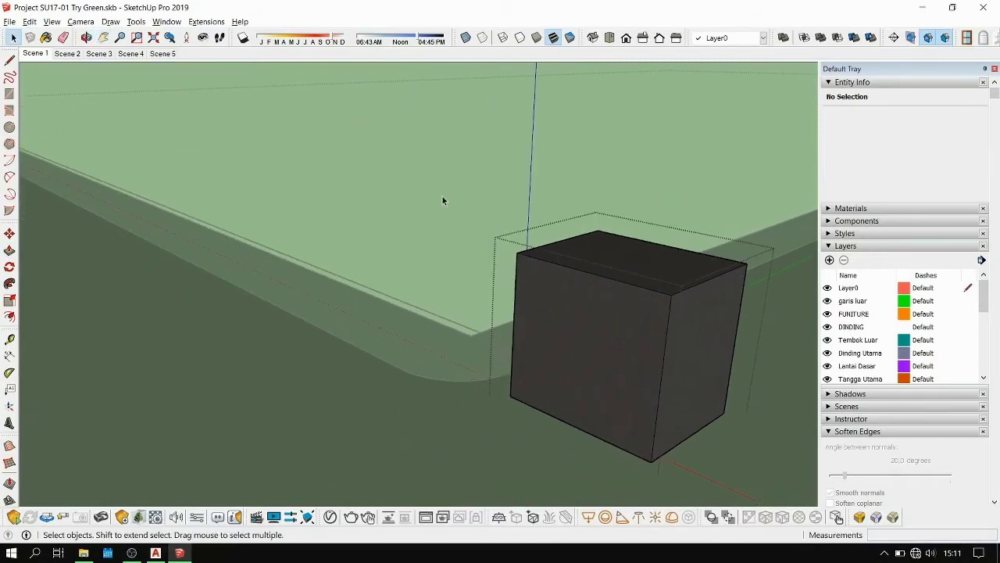
left_click(613, 384)
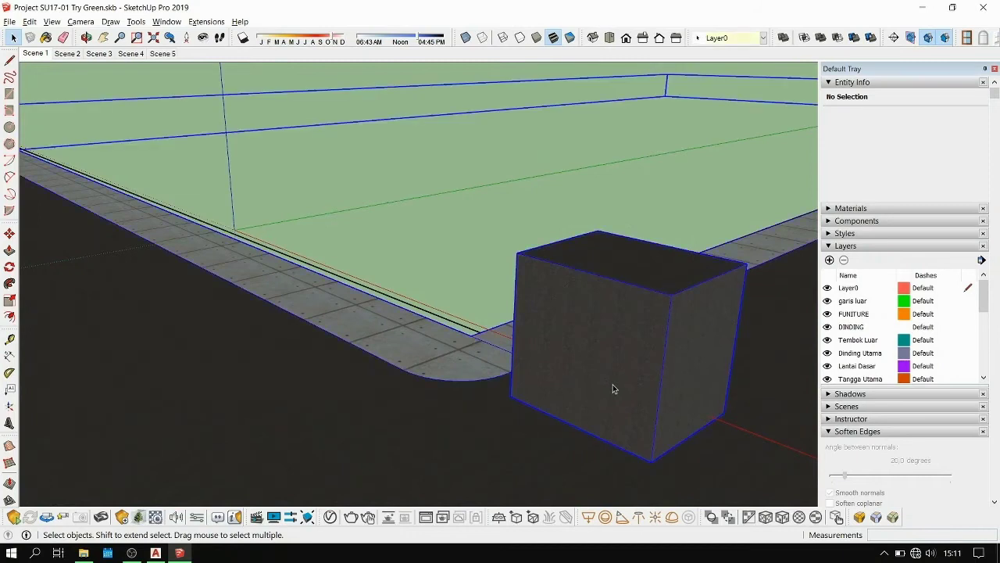
double_click(624, 365)
left_click(468, 355)
middle_click_drag(469, 355, 351, 286)
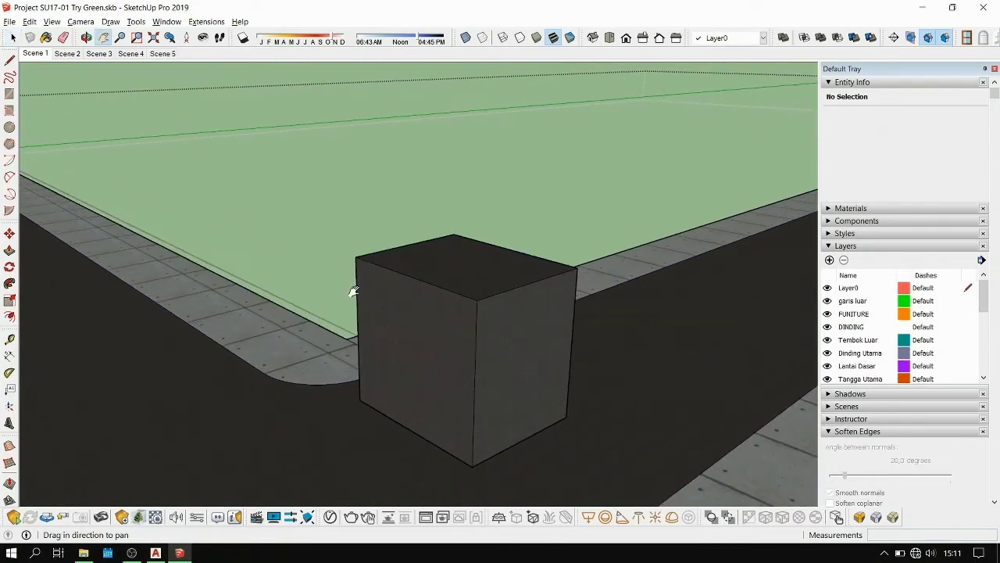
Try moving the grouped box across the road from its lower front corner, and cancel the move.
left_click(484, 358)
key("m")
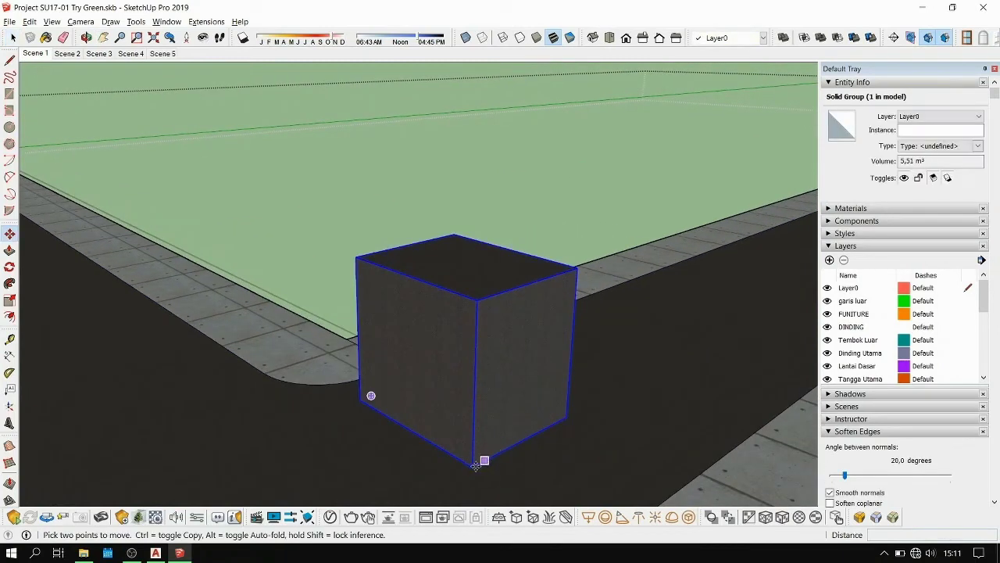
left_click(475, 466)
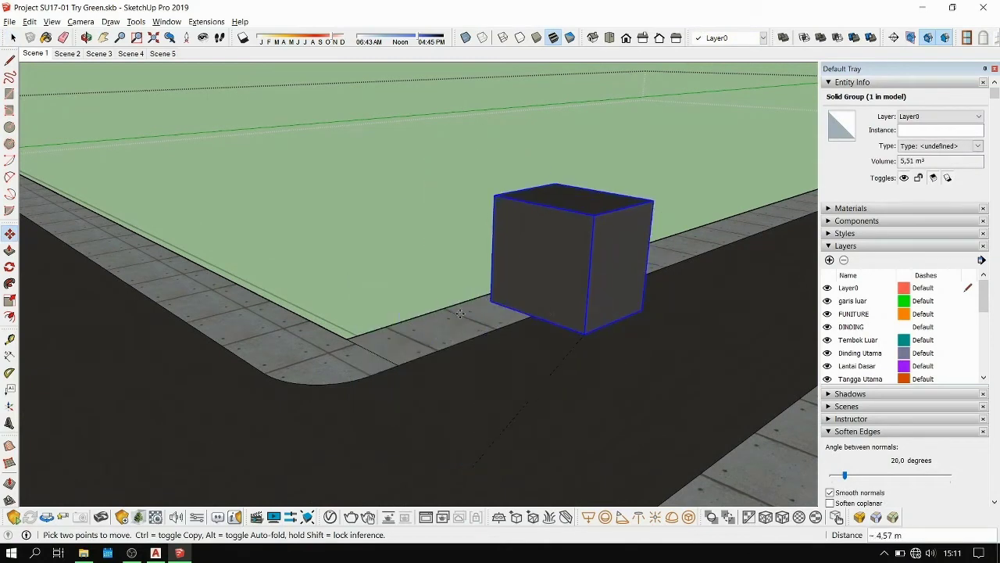
key("space")
Draw a second rectangle on the road beside the grouped box and pull it up into an ungrouped box.
key("r")
left_click(641, 377)
left_click(779, 359)
key("p")
left_click(661, 364)
left_click(665, 290)
Try moving the ungrouped box from its bottom corner, cancel the move, and undo the last modelling change.
key("m")
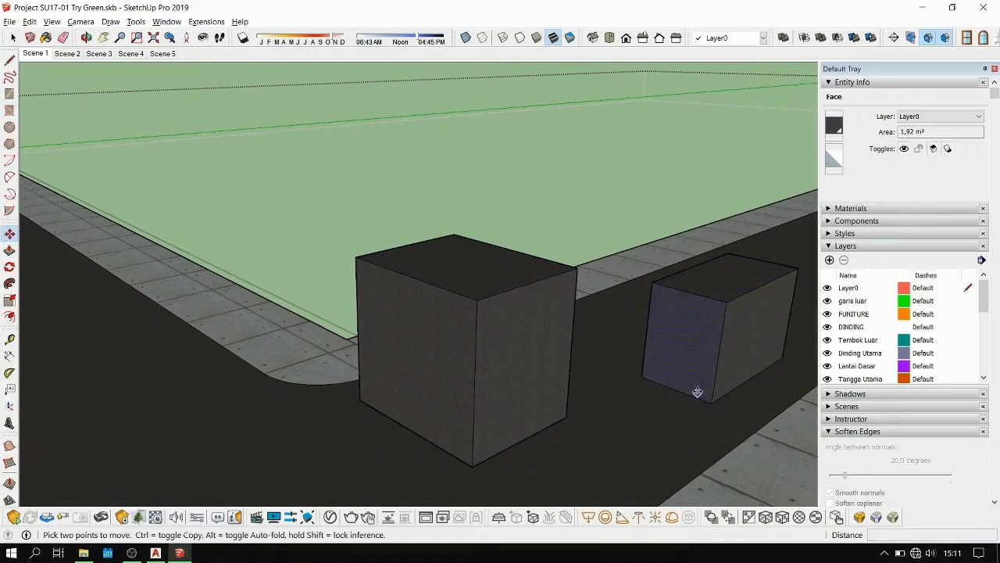
left_click(711, 401)
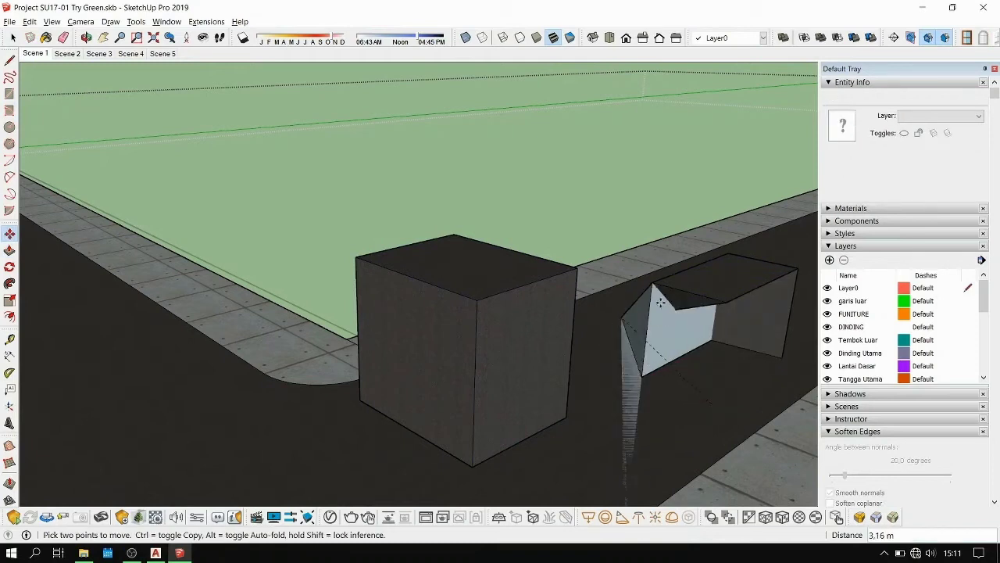
key("Escape")
key("space")
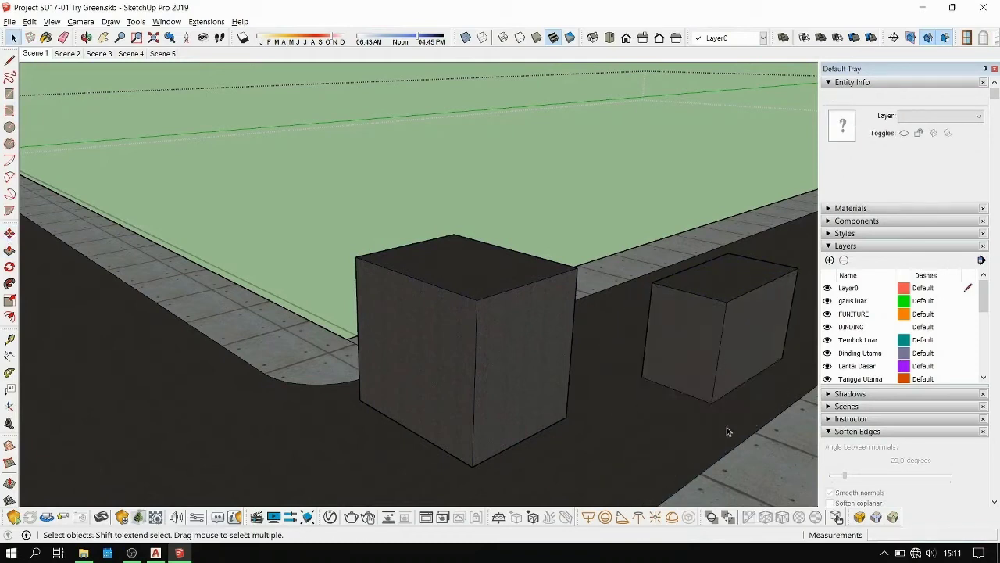
key("ctrl+z")
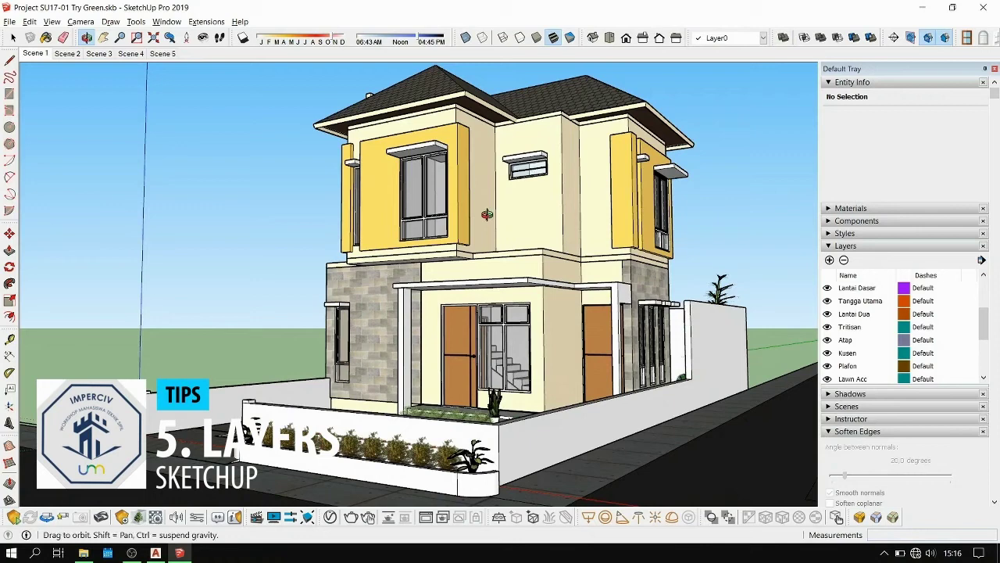
Examine the two-storey house's front facade and roof from street level and from above.
left_click_drag(524, 216, 509, 232)
left_click_drag(484, 282, 601, 318)
scroll(601, 317, "up", 5)
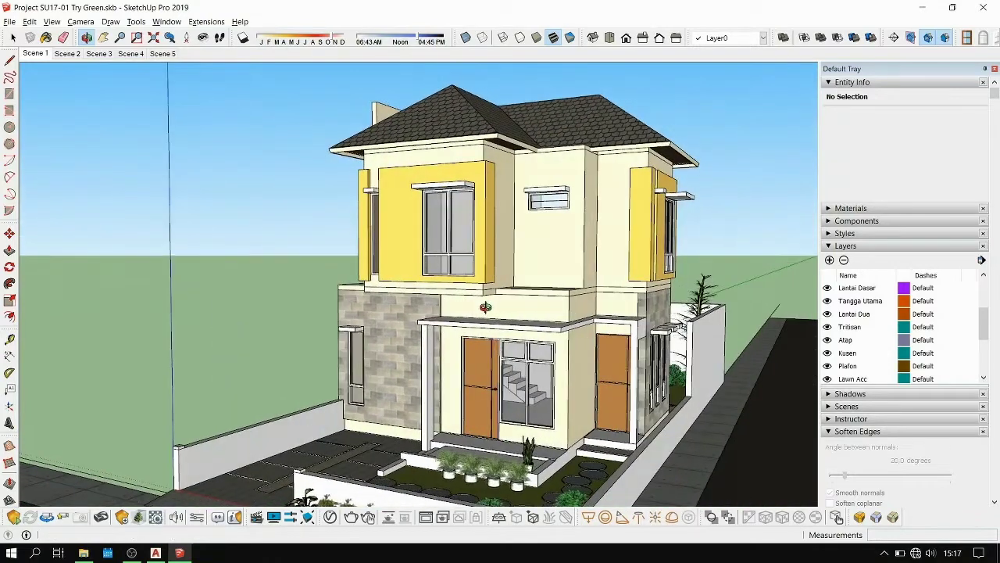
left_click_drag(506, 341, 594, 332)
key("h")
left_click_drag(500, 329, 378, 317)
key("o")
mouse_move(547, 264)
left_mouse_down()
mouse_move(550, 337)
mouse_move(523, 316)
mouse_move(377, 341)
mouse_move(550, 274)
left_mouse_up()
key("h")
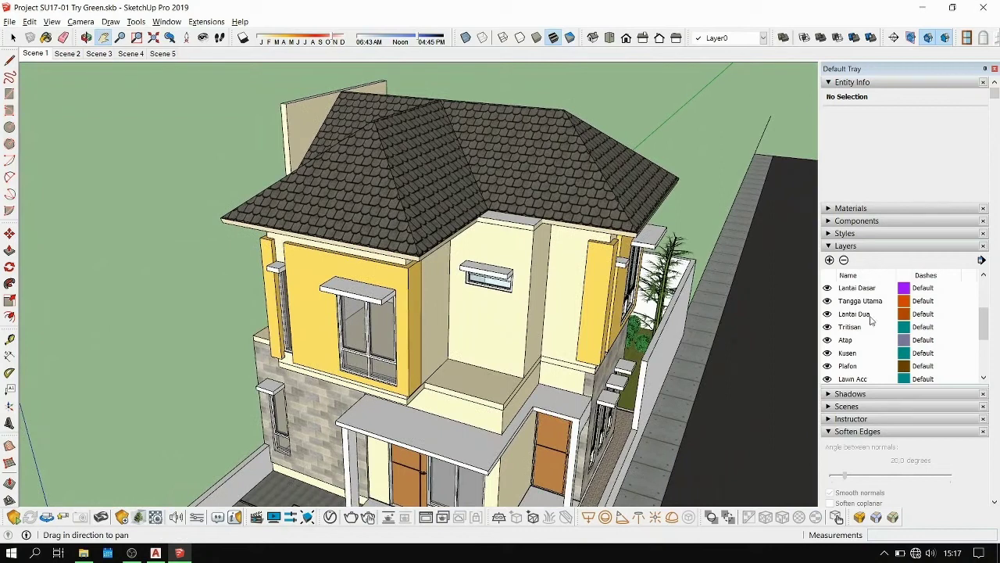
Hide the roof and ceiling layers Atap and Plafon.
scroll(867, 313, "down", 6)
scroll(860, 309, "up", 3)
left_click_drag(505, 274, 580, 244)
key("o")
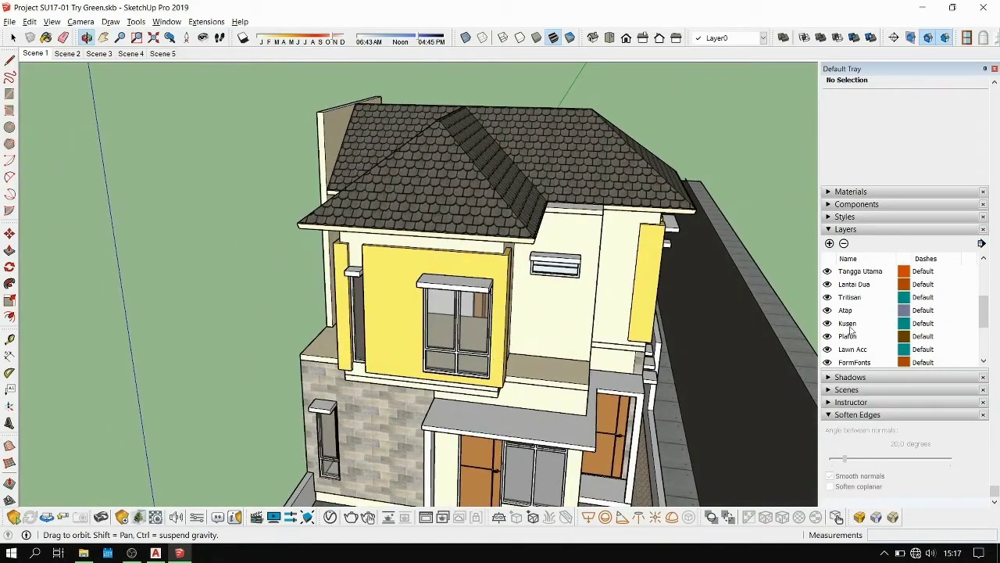
left_click(827, 310)
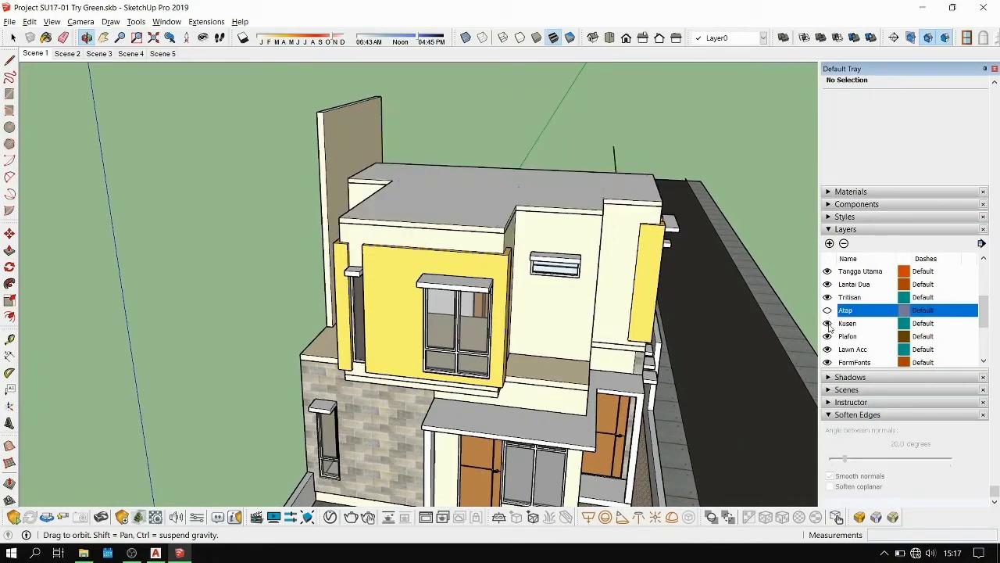
scroll(827, 324, "down", 1)
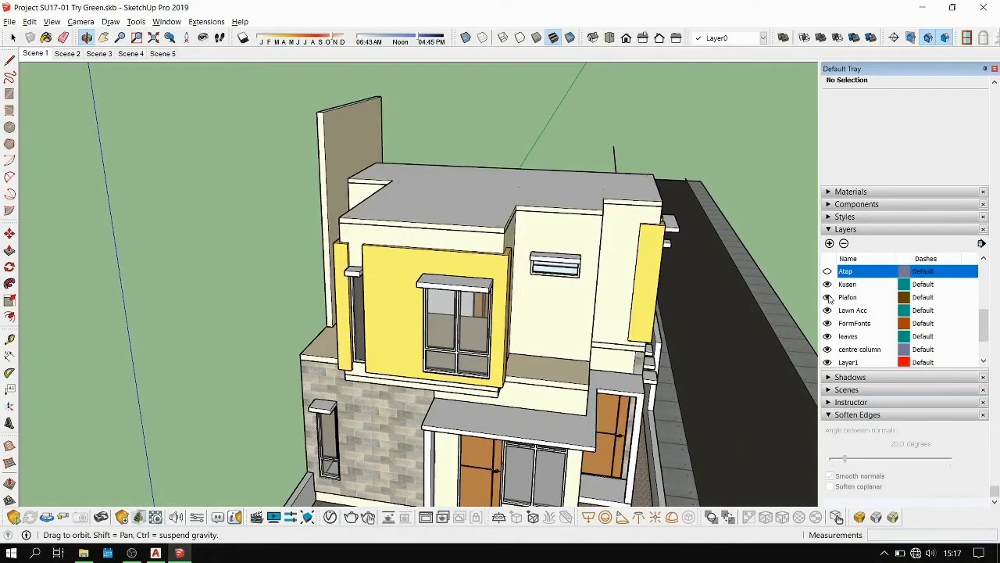
left_click(828, 297)
Inspect the upper-floor rooms from above through the open top of the house.
left_click_drag(469, 205, 481, 391)
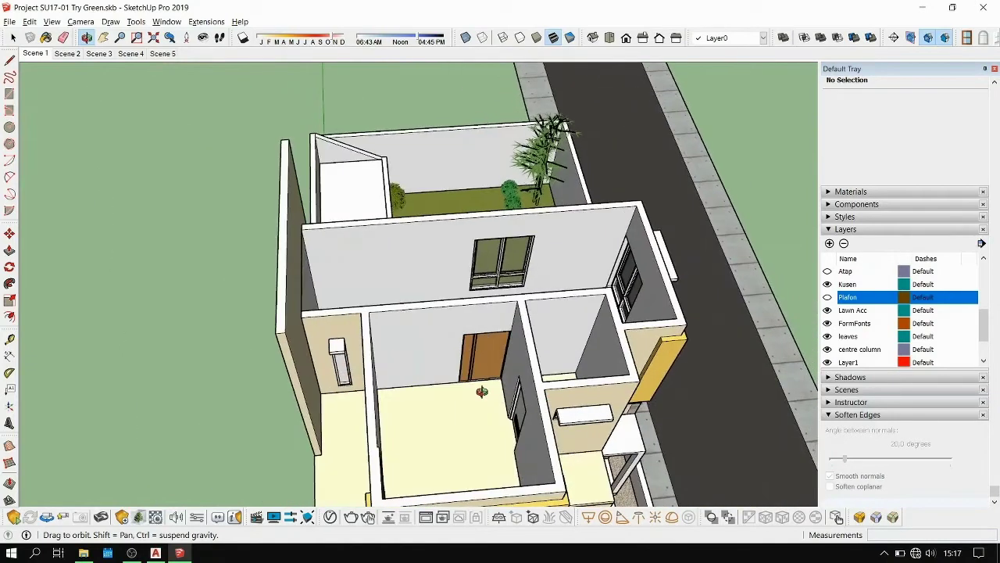
scroll(482, 391, "up", 3)
key("space")
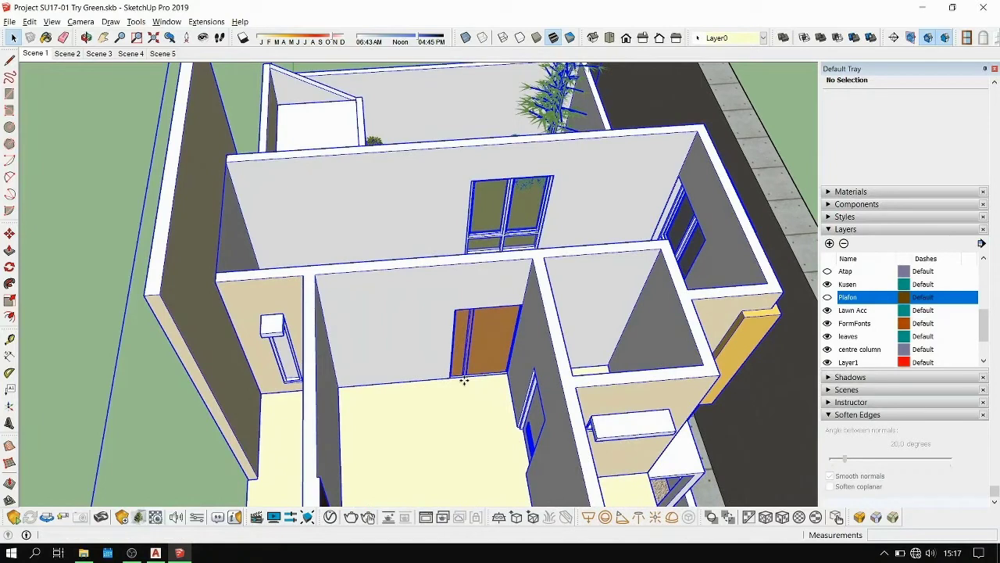
left_click(470, 365)
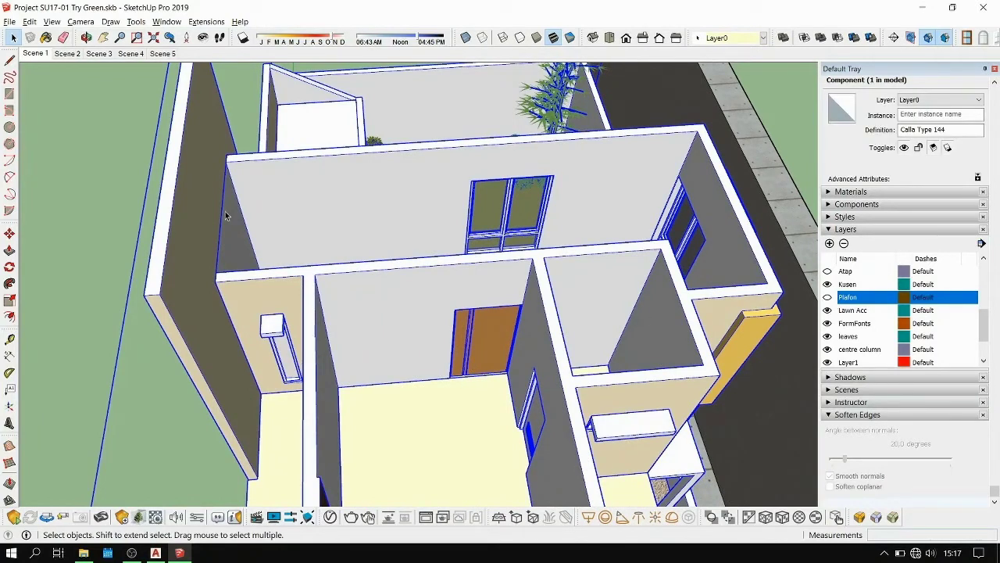
key("o")
left_click_drag(379, 214, 608, 191)
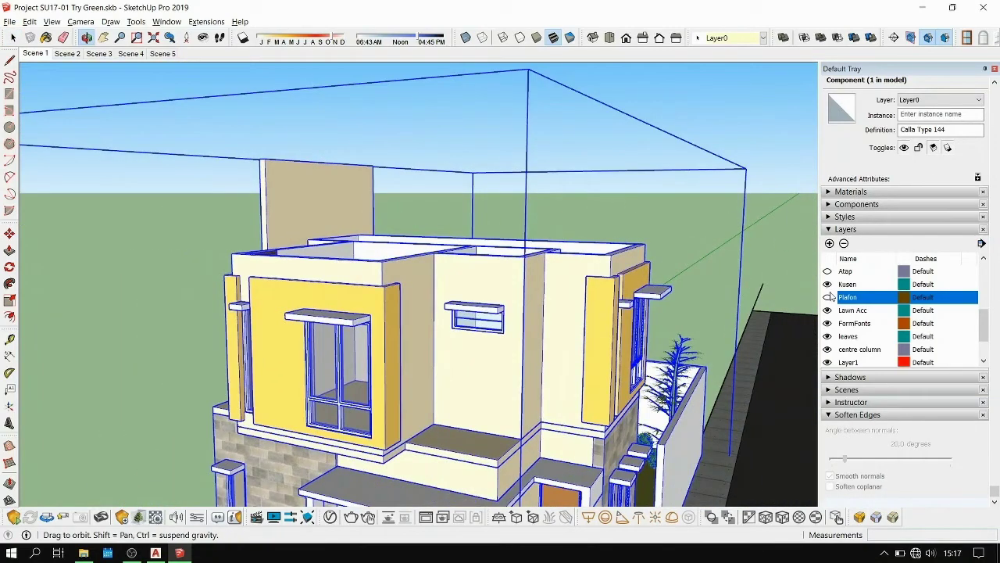
Show the Plafon and Atap layers again and clear the selection.
left_click(827, 297)
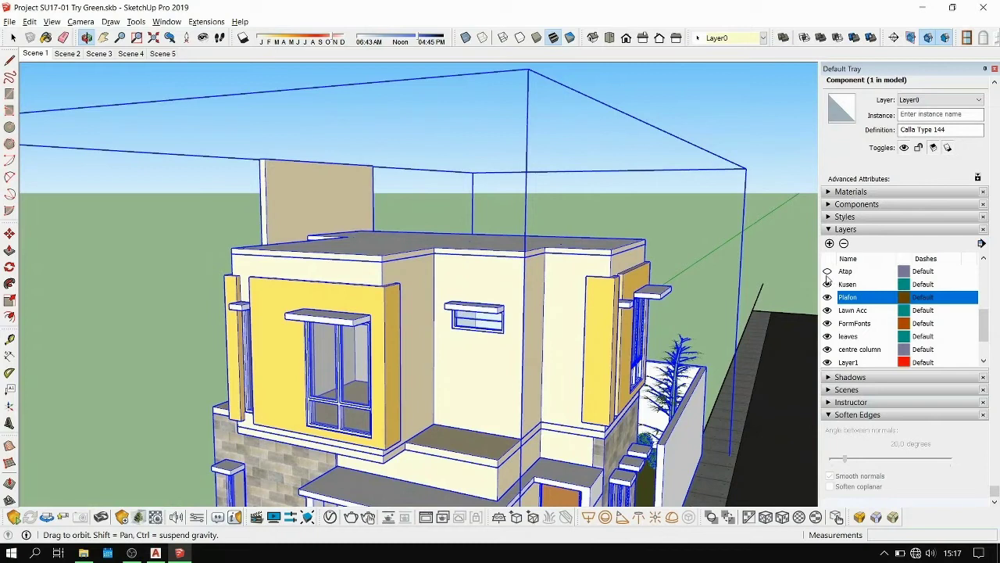
left_click(828, 271)
scroll(605, 264, "down", 4)
middle_click_drag(588, 278, 625, 196, "shift")
left_click(353, 260)
middle_click_drag(551, 425, 564, 365)
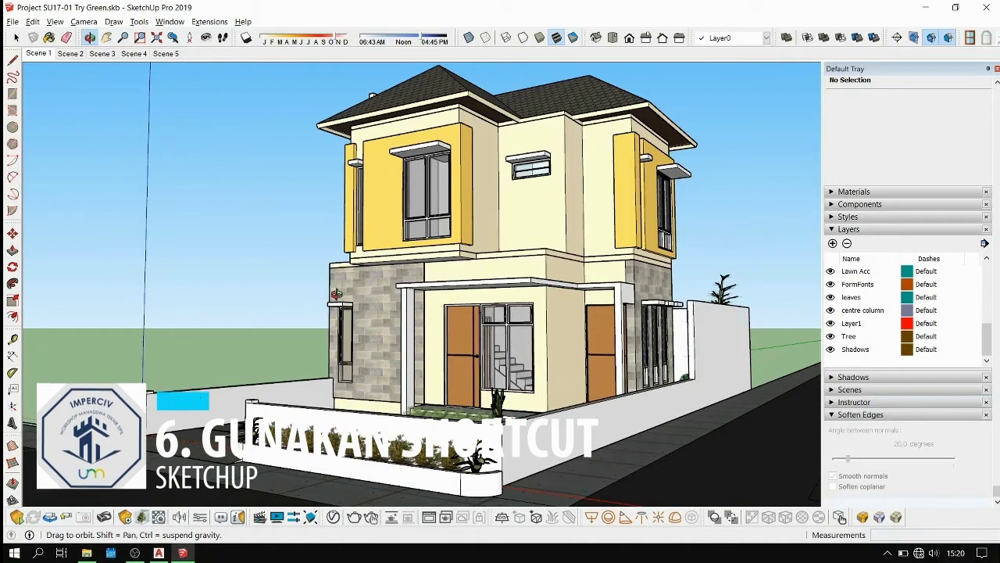
Activate the Paint Bucket tool to bring up the material library.
left_click_drag(341, 310, 422, 285)
key("h")
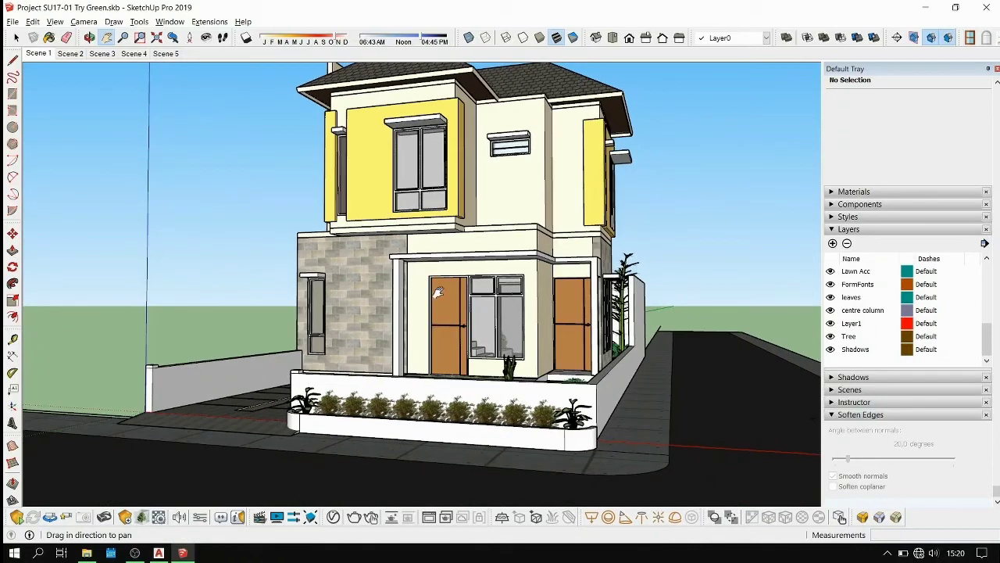
key("space")
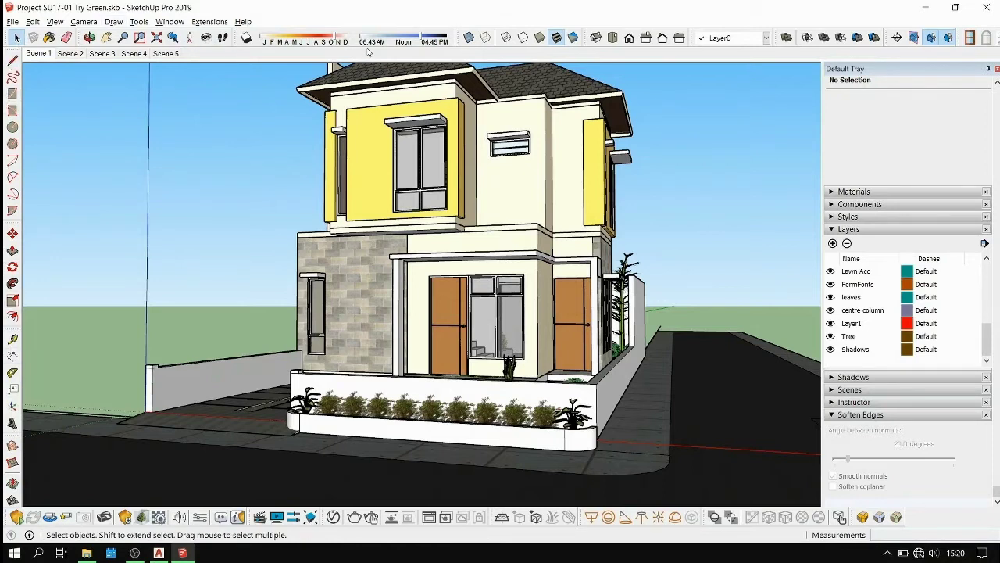
left_click(49, 38)
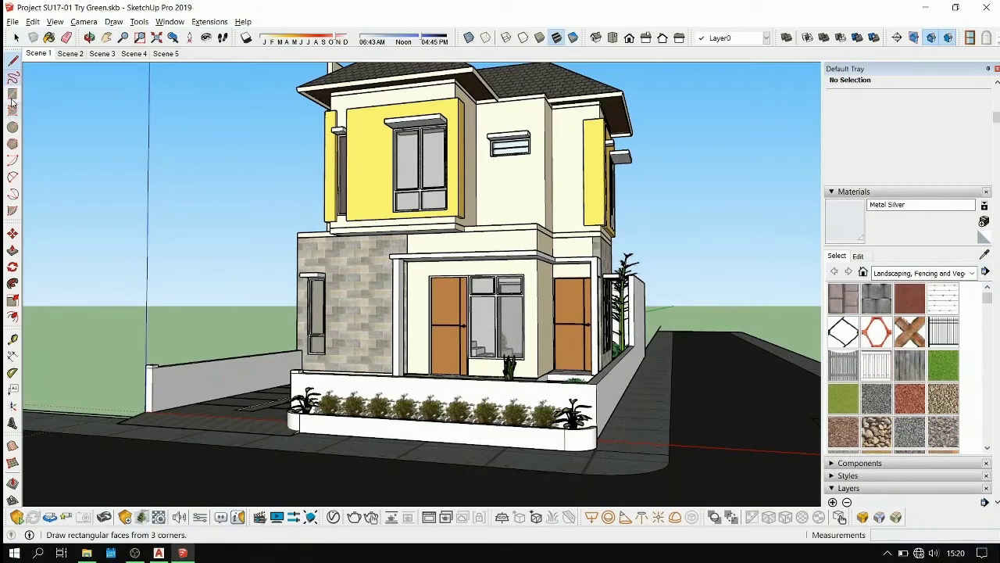
left_click(13, 127)
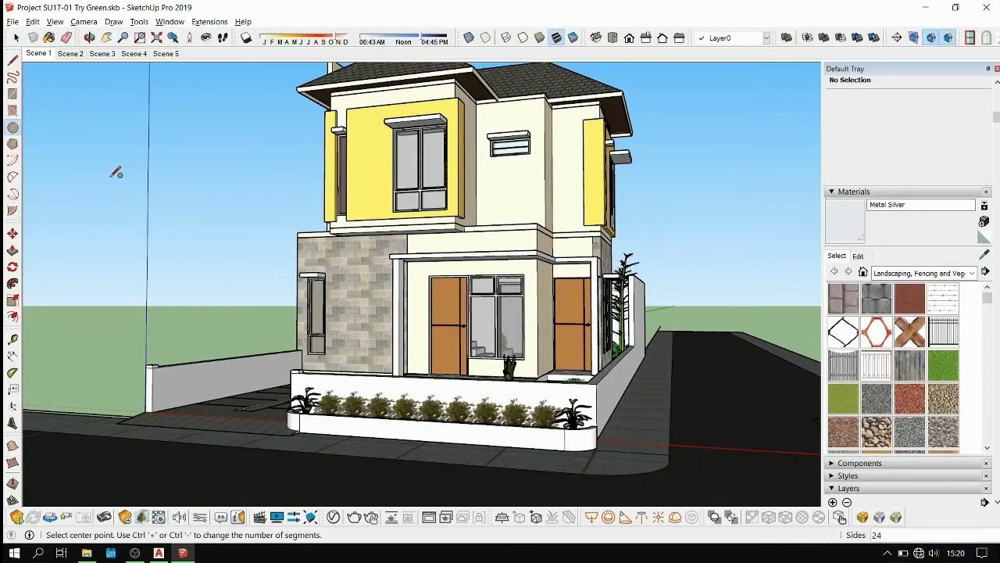
key("space")
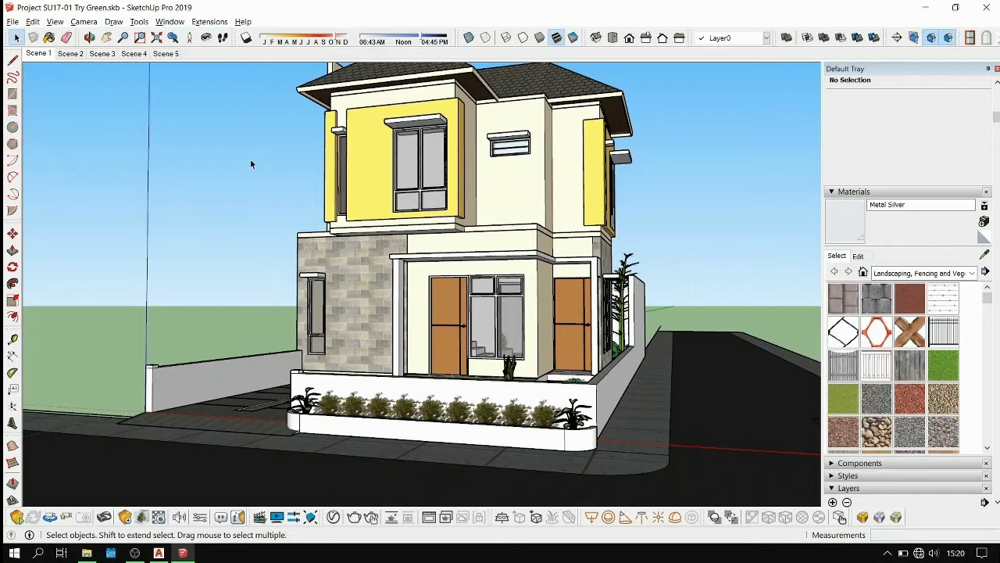
Open the keyboard shortcut settings in the preferences.
left_click(179, 21)
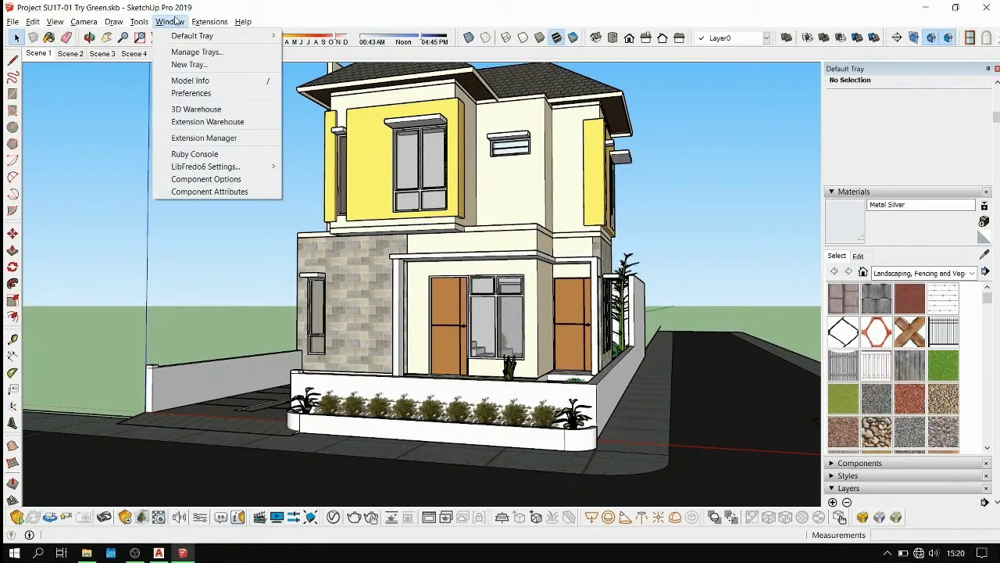
left_click(190, 95)
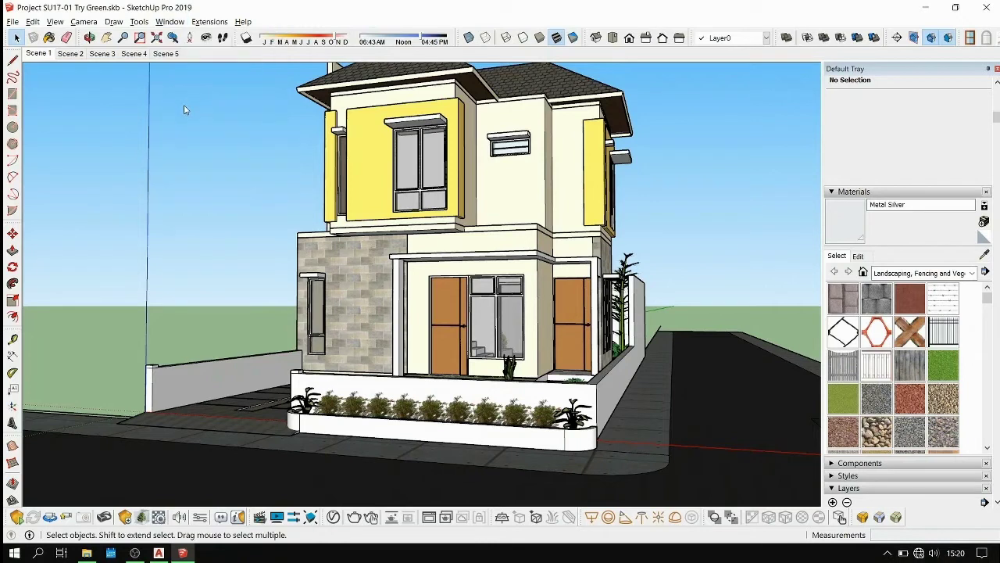
left_click(373, 240)
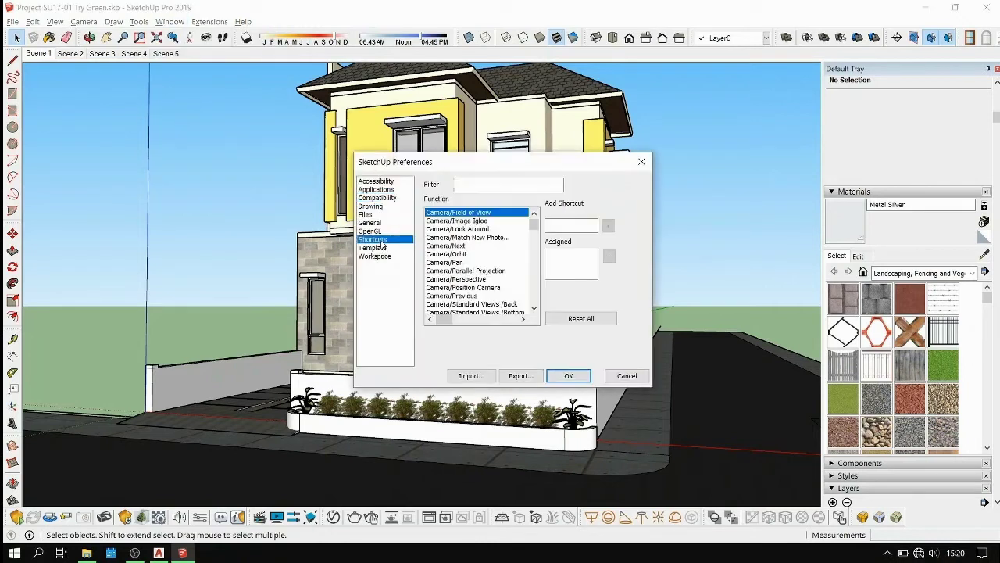
Review the shortcuts assigned to the camera functions, including Look Around, Pan and Orbit, and close the preferences.
left_click(465, 221)
left_click(464, 229)
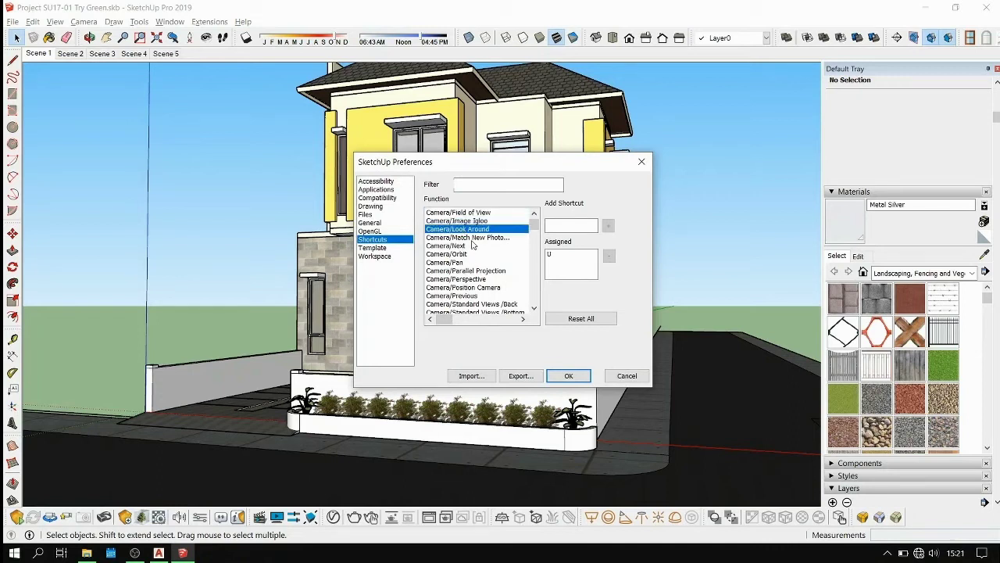
left_click(472, 238)
left_click(461, 247)
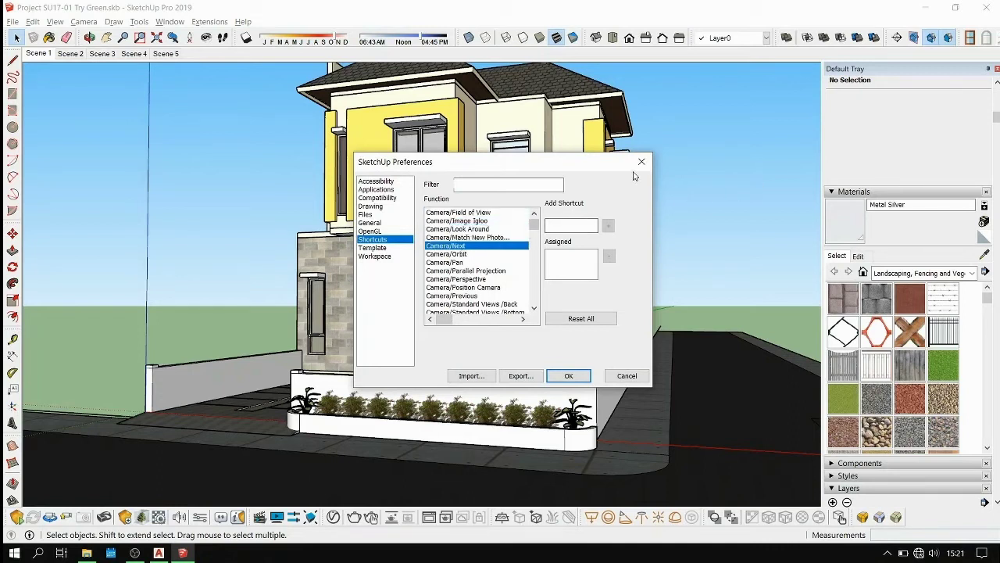
left_click(458, 256)
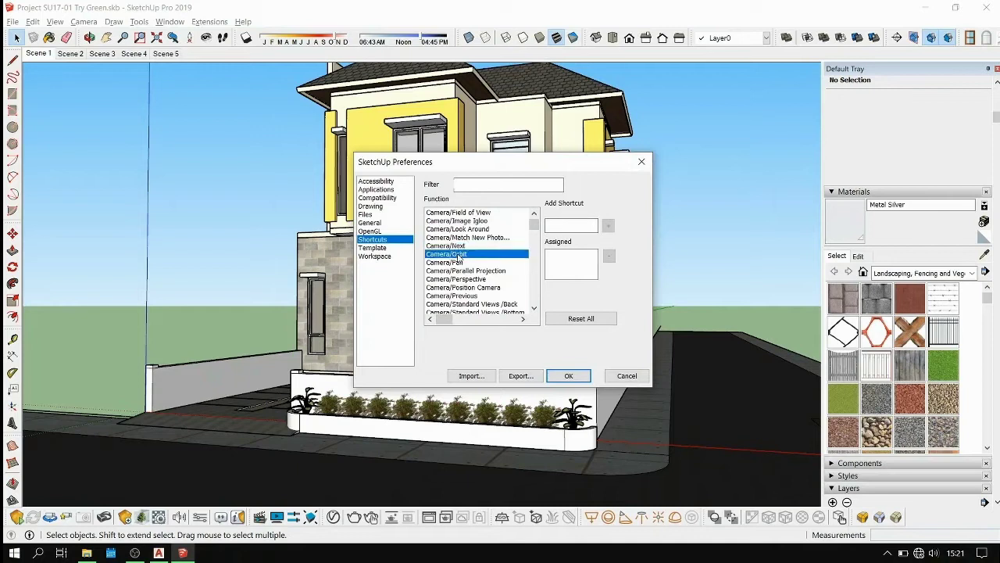
left_click(460, 263)
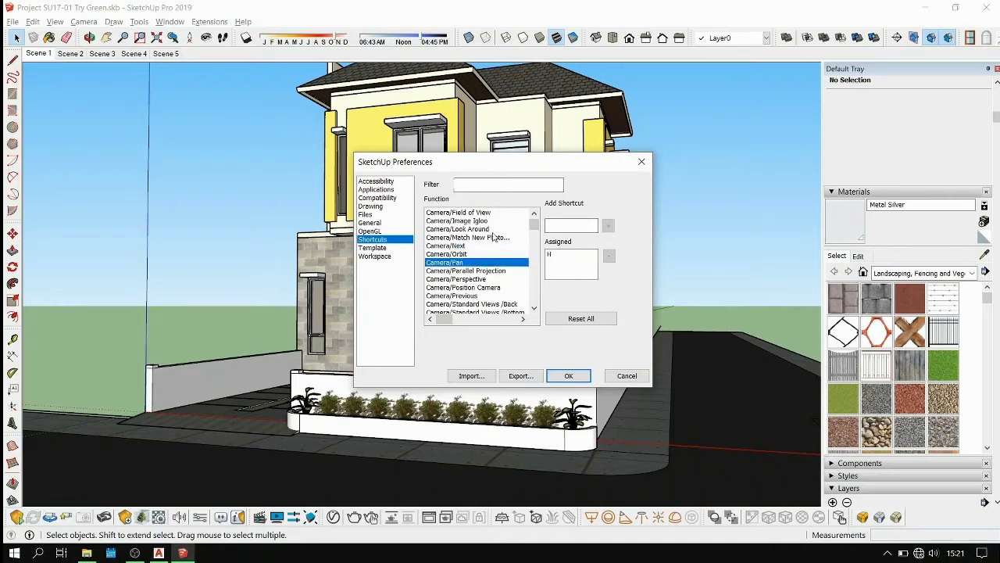
left_click(460, 256)
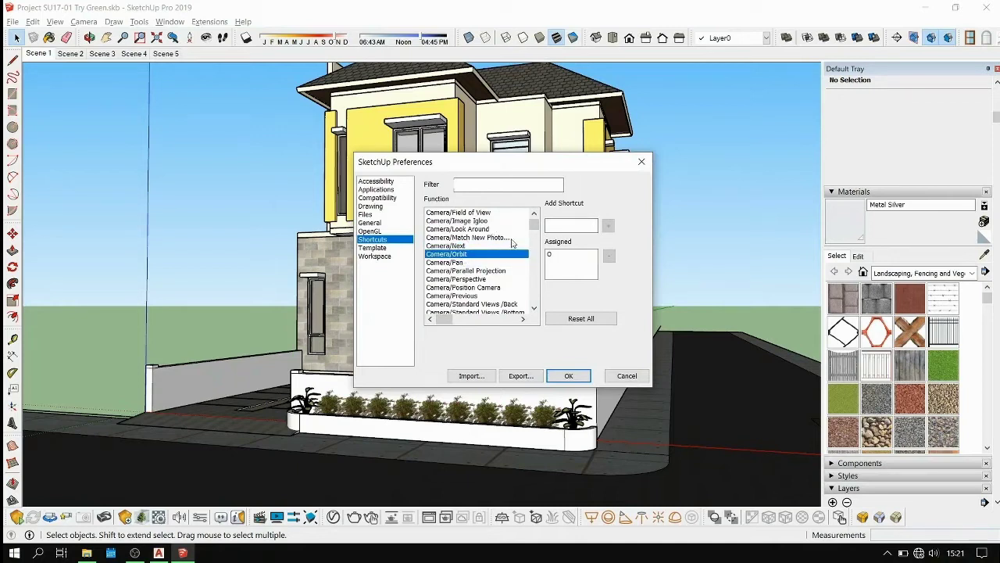
left_click(570, 223)
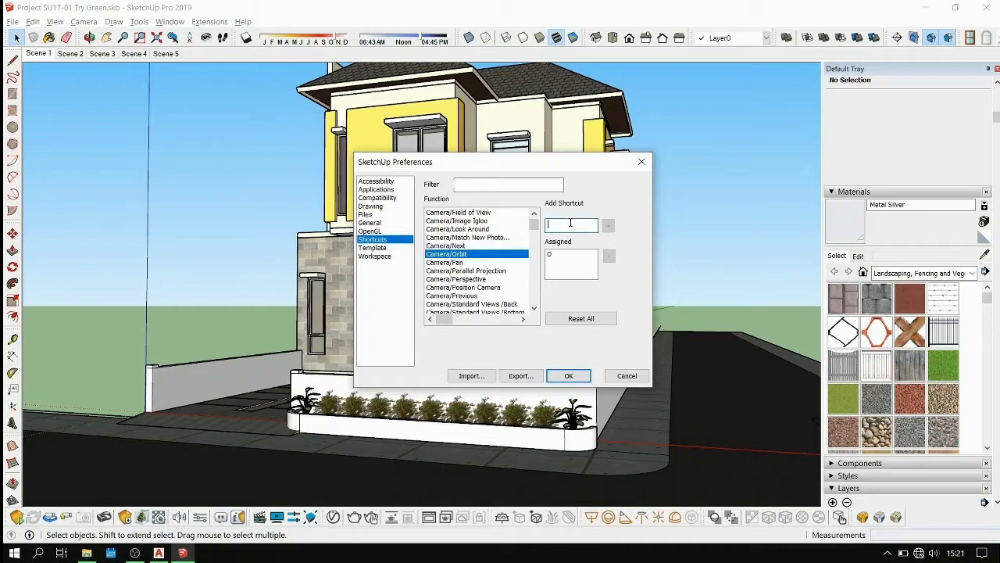
left_click(568, 378)
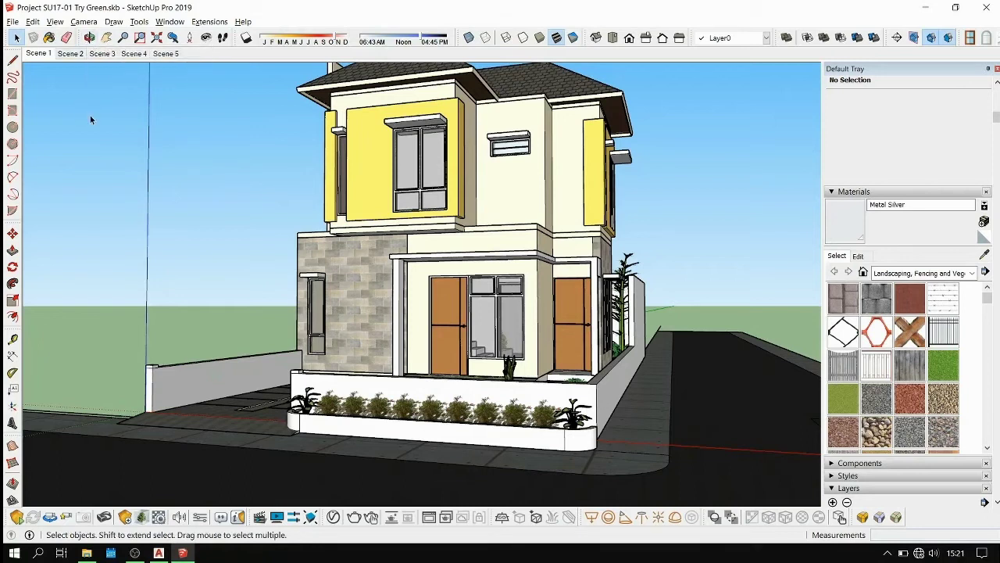
Try moving the whole house component about 40.64 m away across the site and undo the move.
key("o")
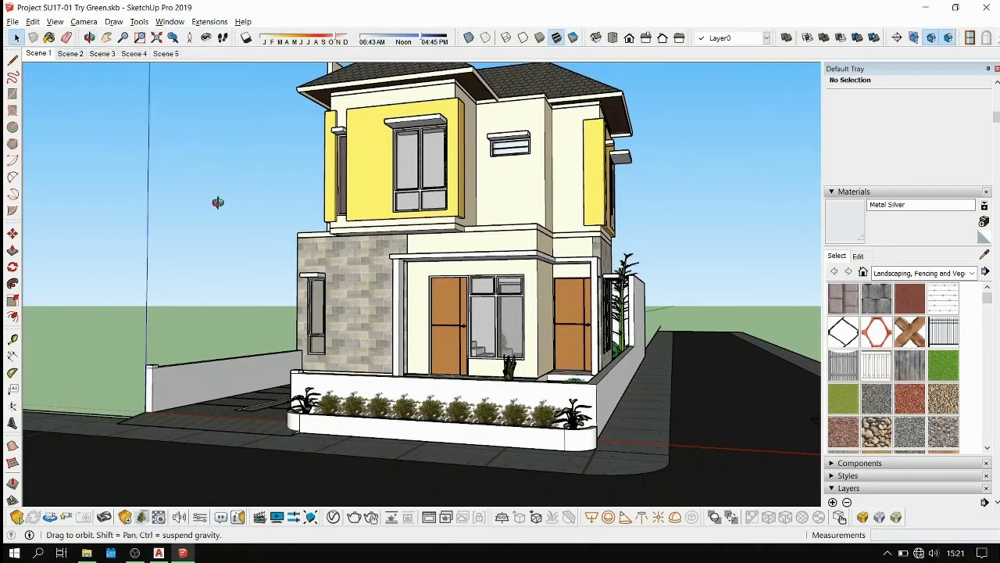
left_click_drag(214, 248, 338, 262)
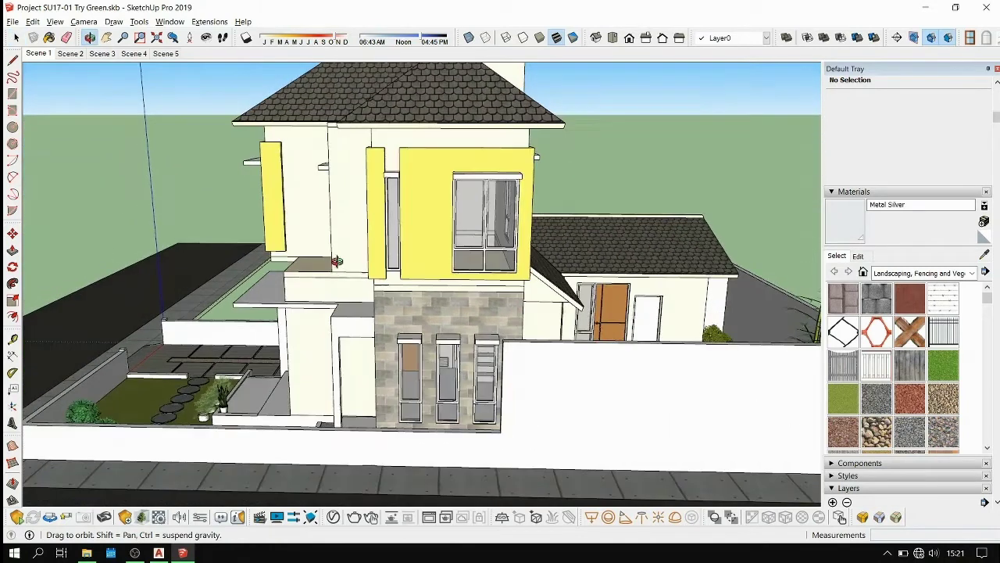
key("m")
left_click(315, 398)
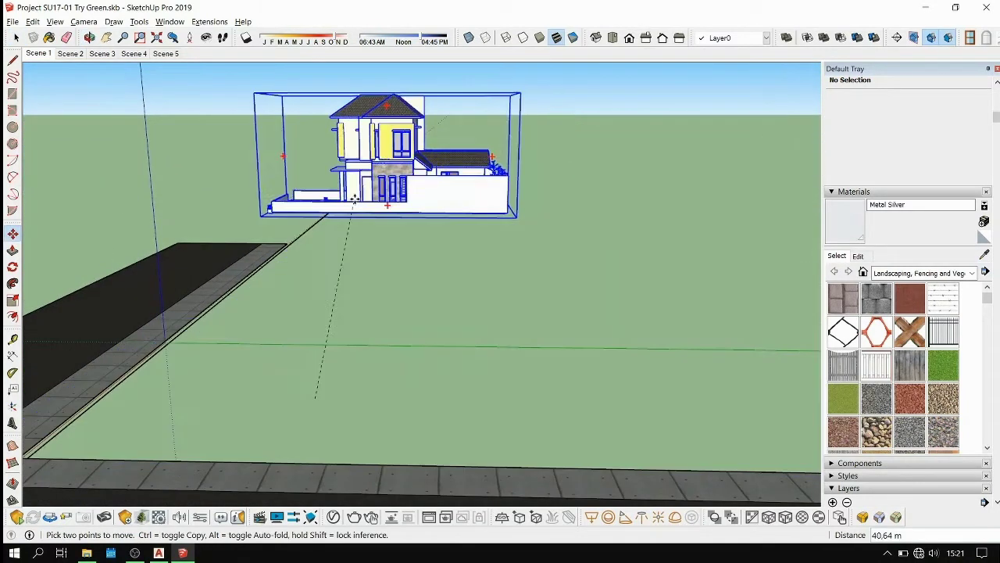
left_click(349, 260)
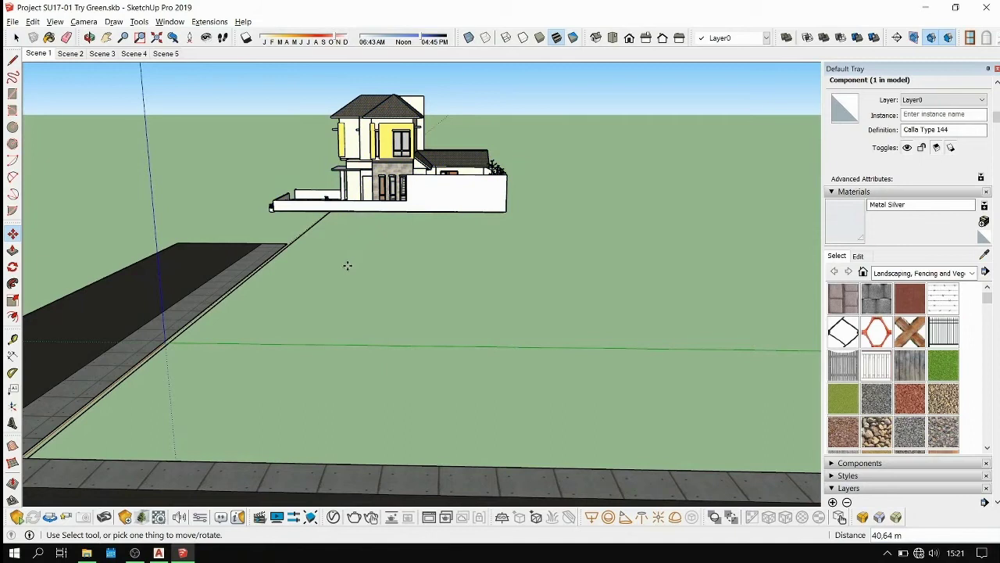
key("ctrl+z")
key("space")
Mirror the house component along the red axis by scaling it by a factor of -1.
left_click(348, 296)
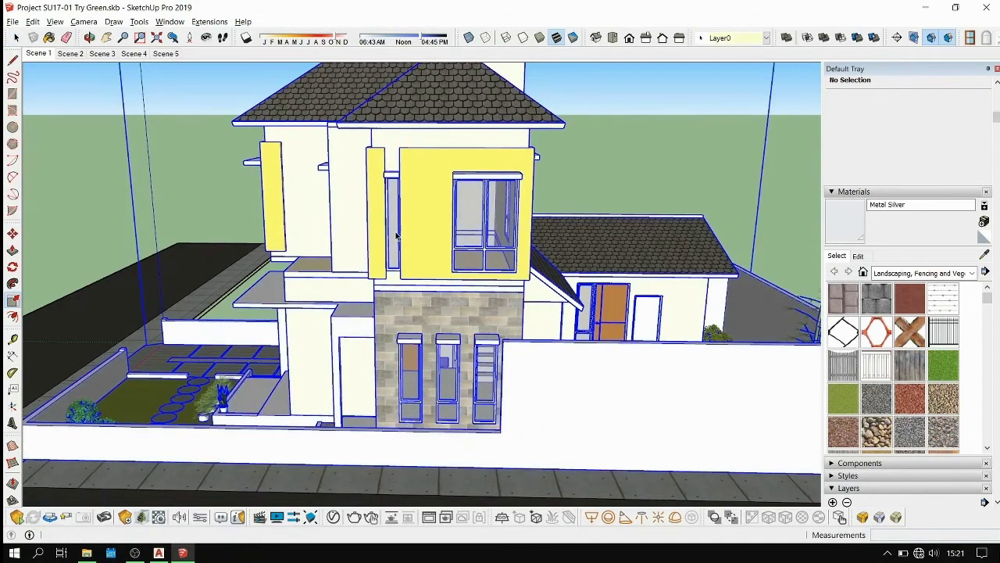
key("s")
left_click_drag(435, 278, 428, 332)
type("-1")
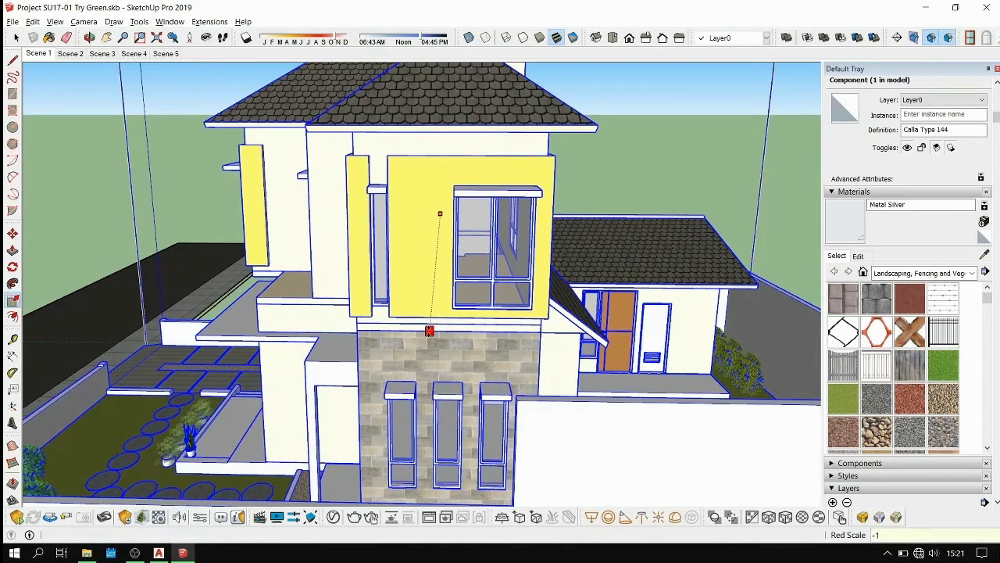
key("Return")
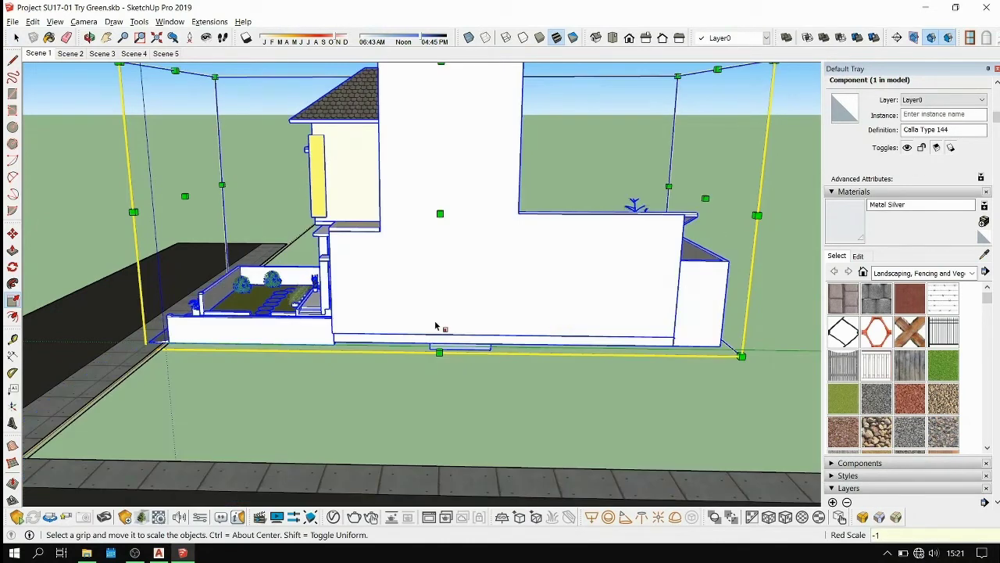
Open the road group for editing, pull the road surface up about 2.85 m with Push/Pull, and leave the group.
middle_click_drag(440, 326, 411, 290)
key("o")
left_click_drag(467, 269, 514, 355)
key("p")
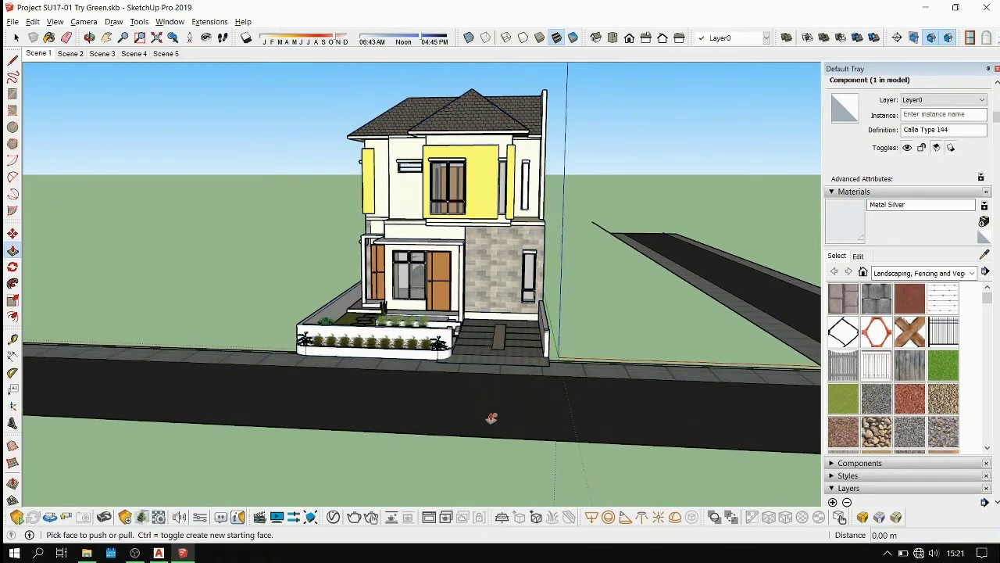
key("space")
double_click(490, 413)
key("p")
left_click_drag(488, 414, 475, 297)
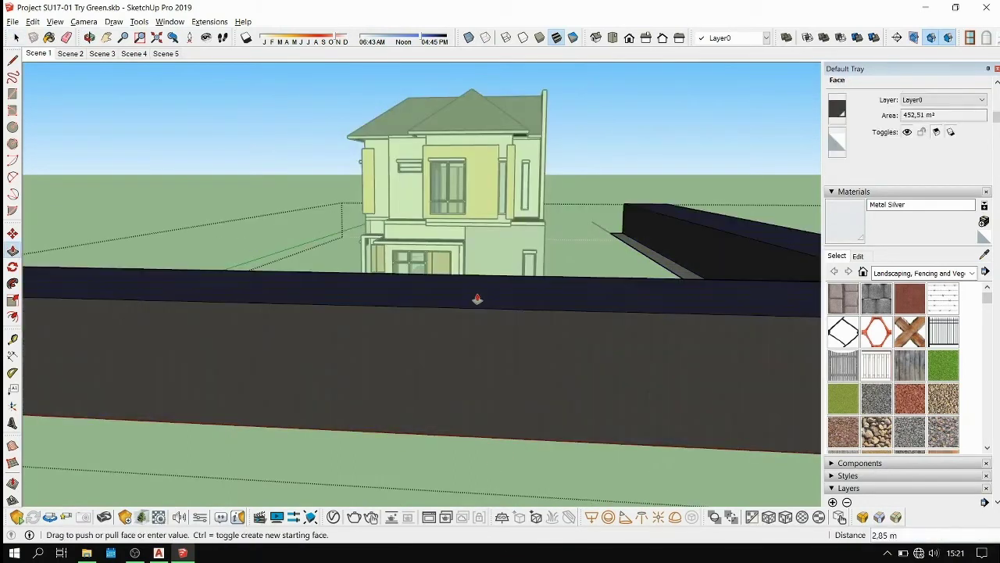
key("space")
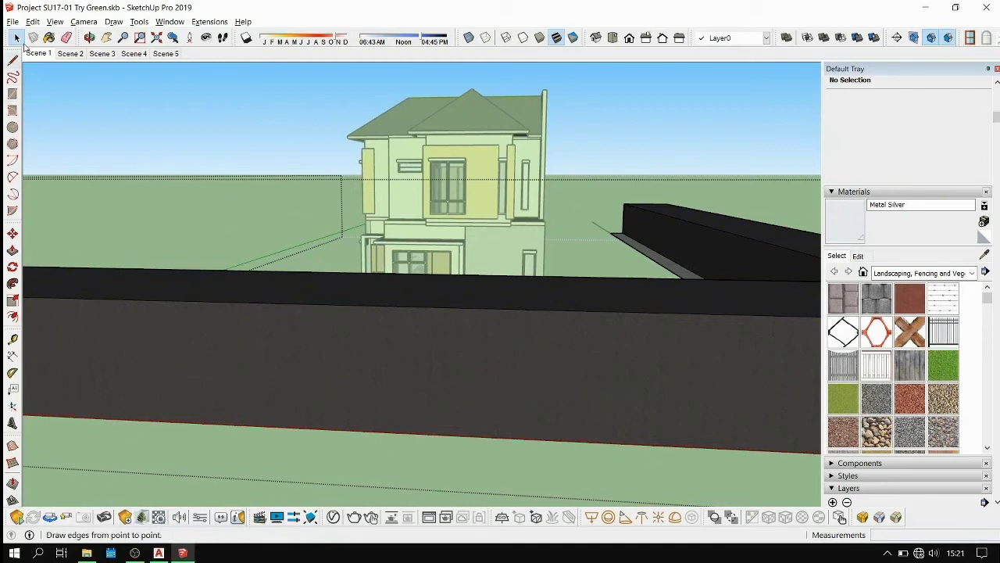
key("Escape")
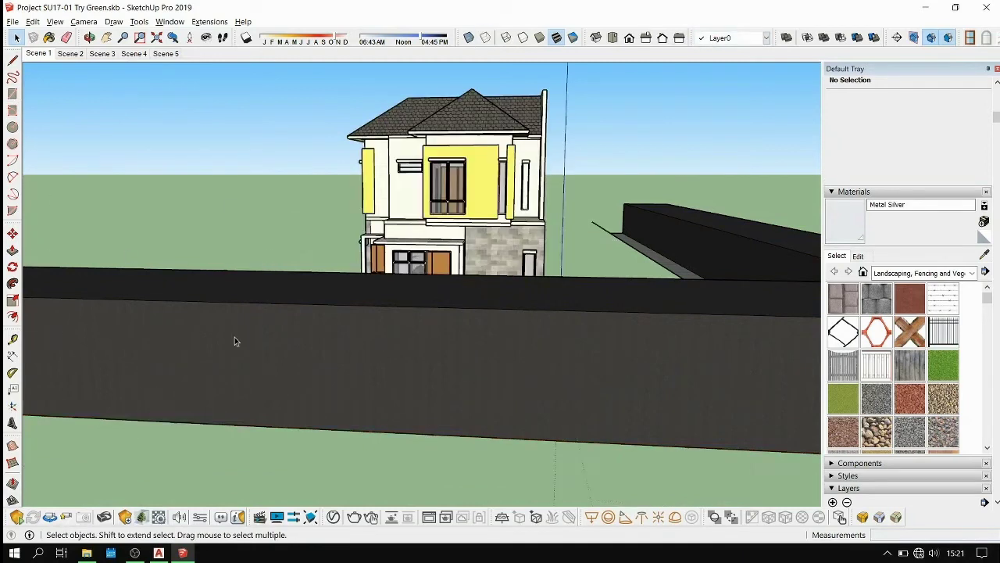
Undo the Push/Pull on the road surface and the demonstration edits made before it.
double_click(417, 333)
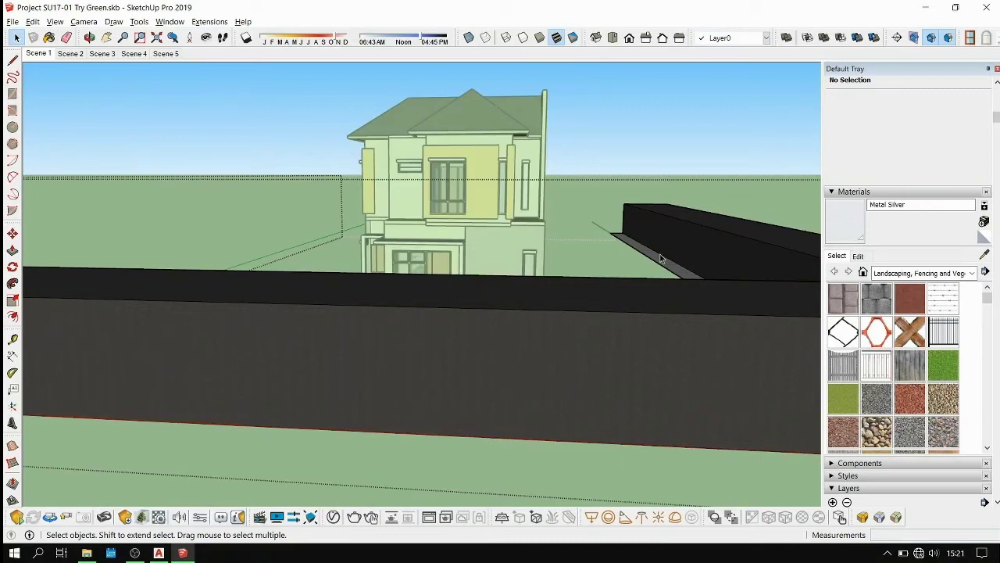
key("ctrl+z")
key("ctrl+z")
key("ctrl+z")
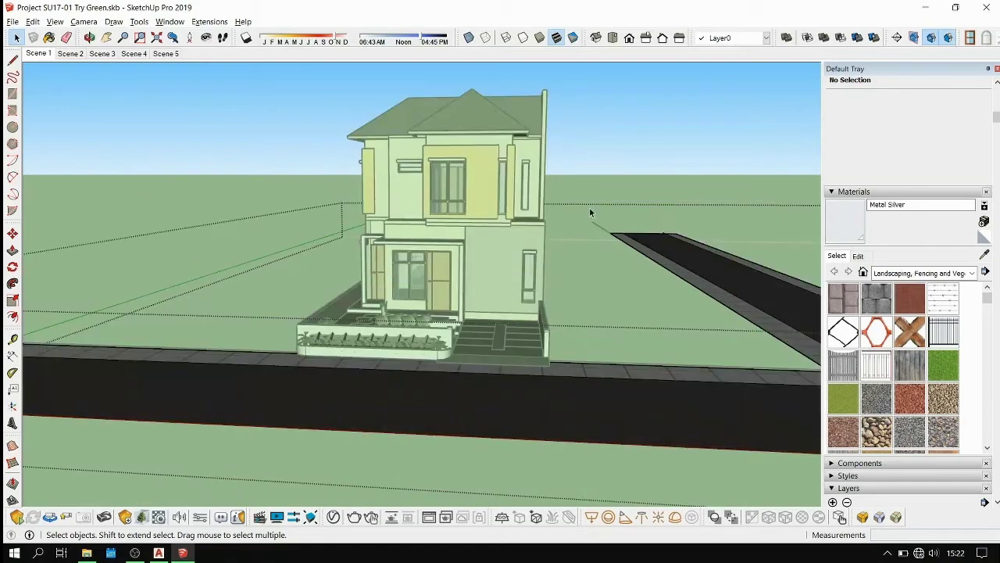
key("ctrl+z")
key("ctrl+z")
key("ctrl+z")
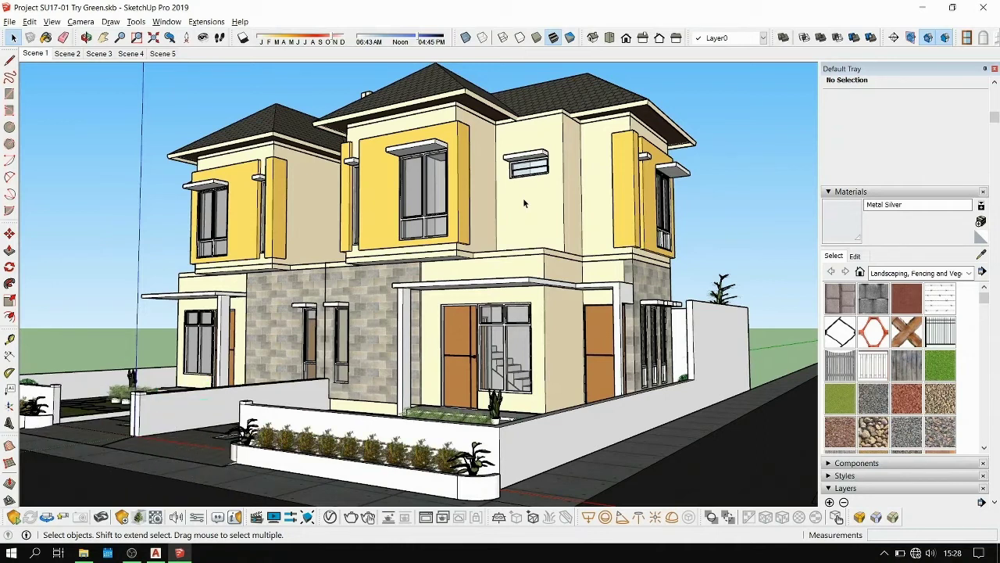
Select the house component with the boundary wall beside the side road and open it for editing.
left_click(471, 186)
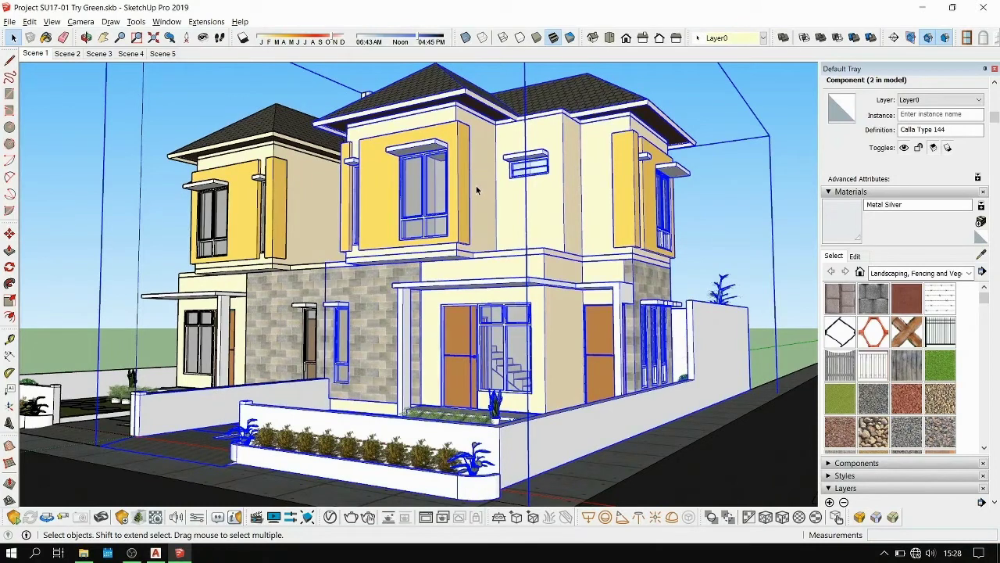
left_click(792, 217)
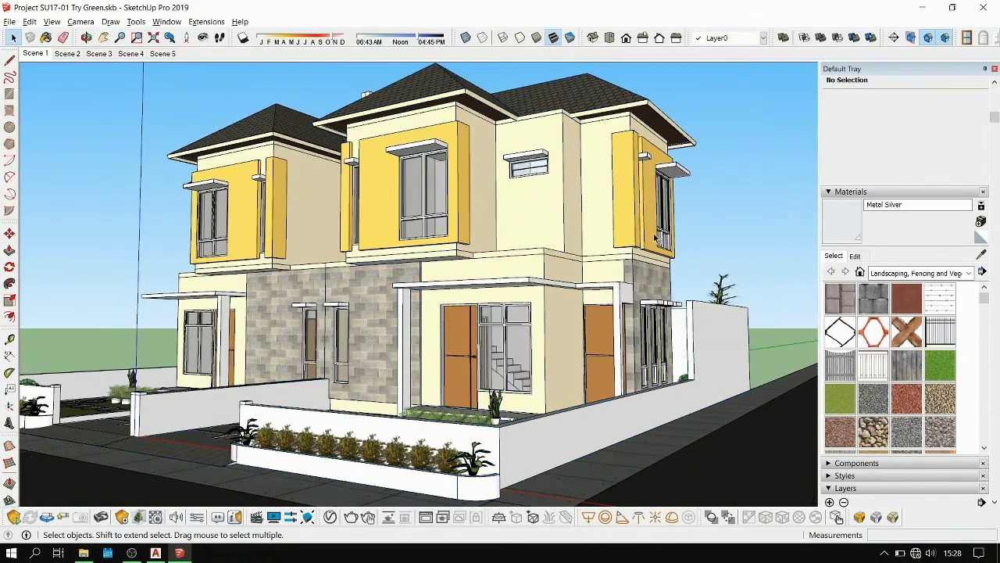
left_click(481, 196)
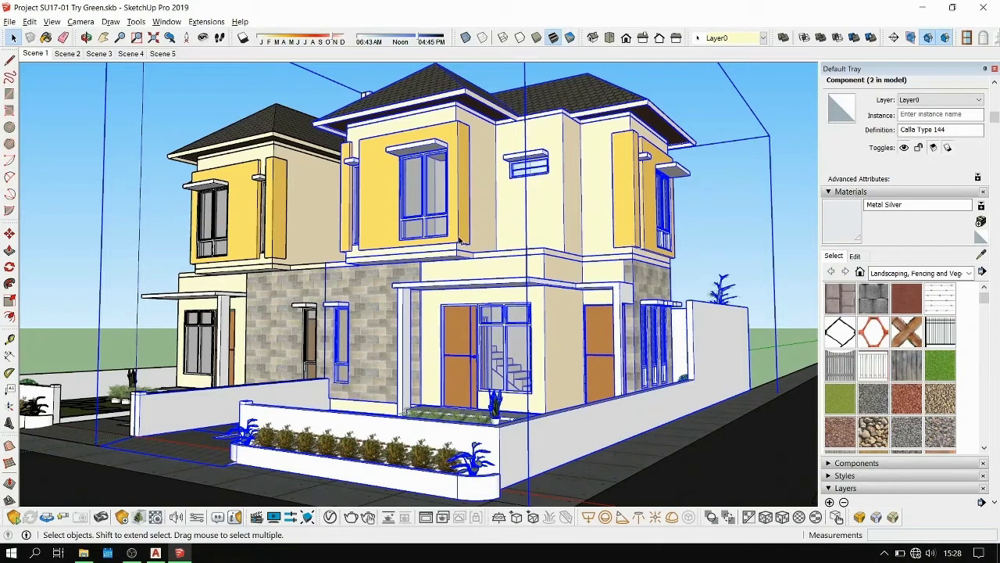
middle_click_drag(410, 256, 445, 281)
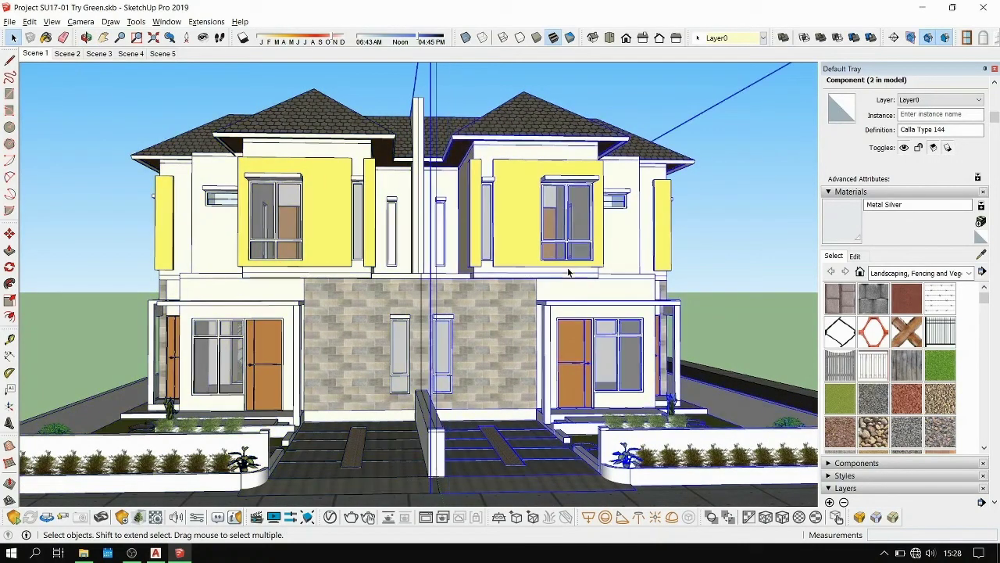
double_click(479, 338)
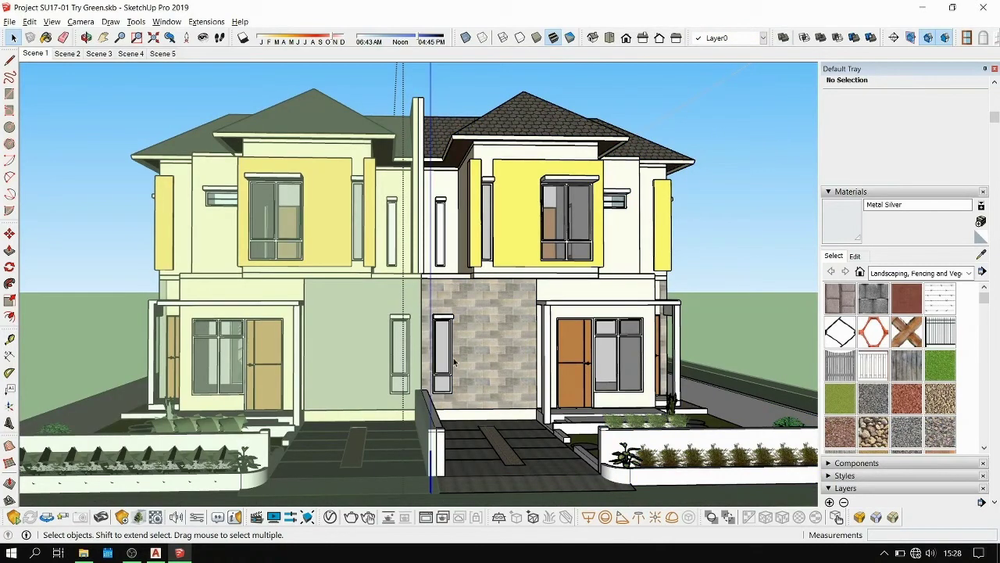
Move the narrow ground-floor Jendela2 window about 2.91 m from its opening in the stone wall toward the entrance door.
scroll(451, 352, "up", 6)
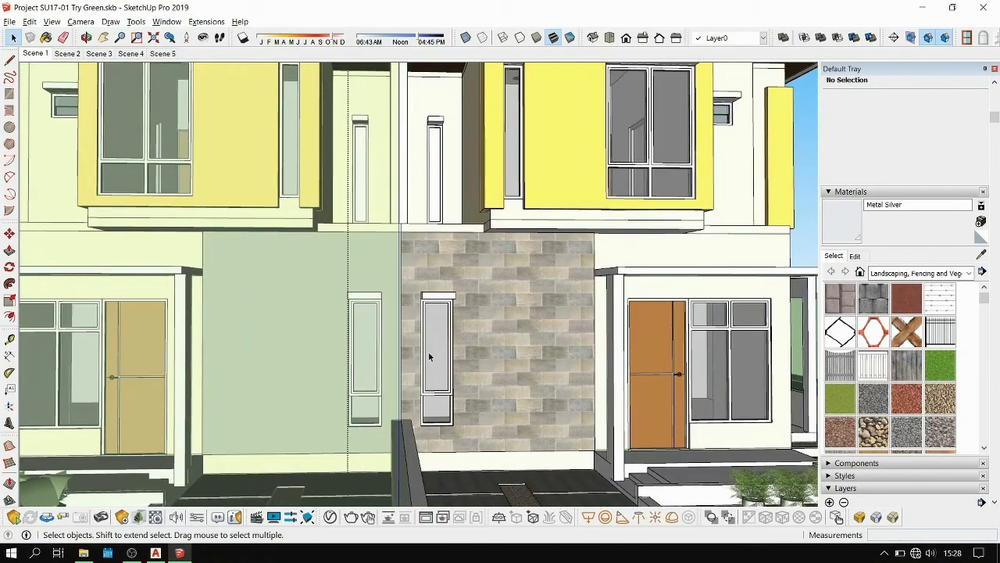
left_click(430, 356)
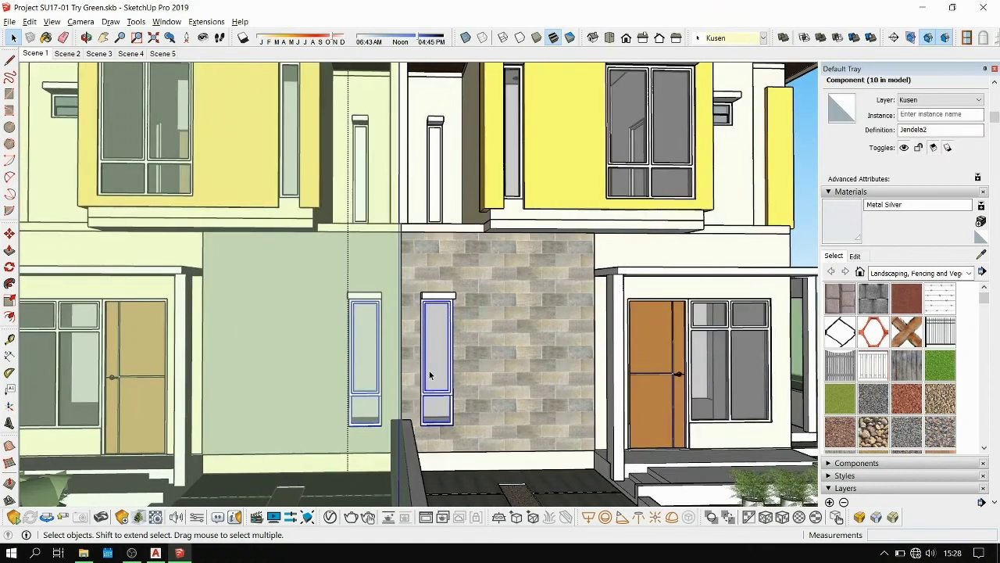
key("m")
left_click(452, 423)
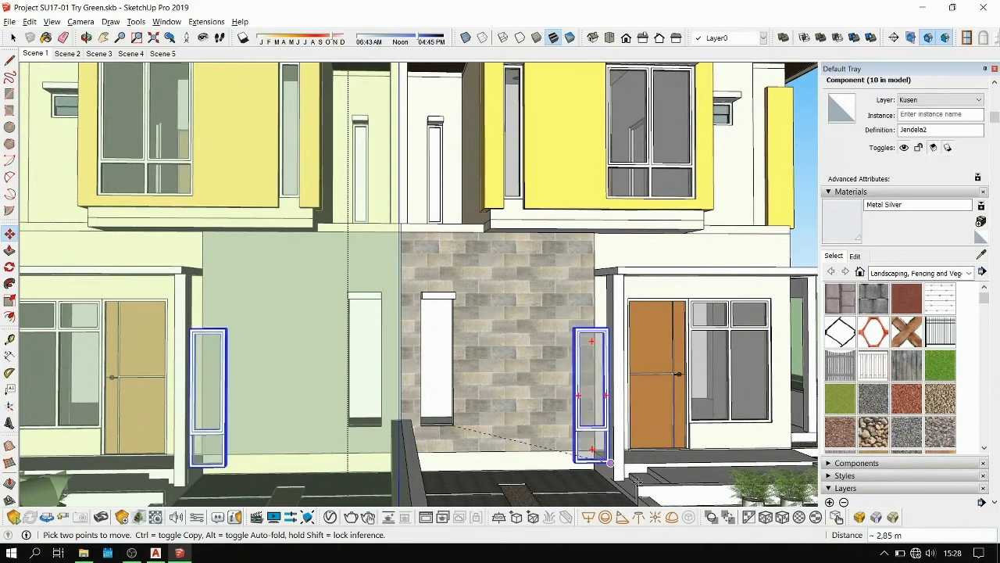
left_click(638, 485)
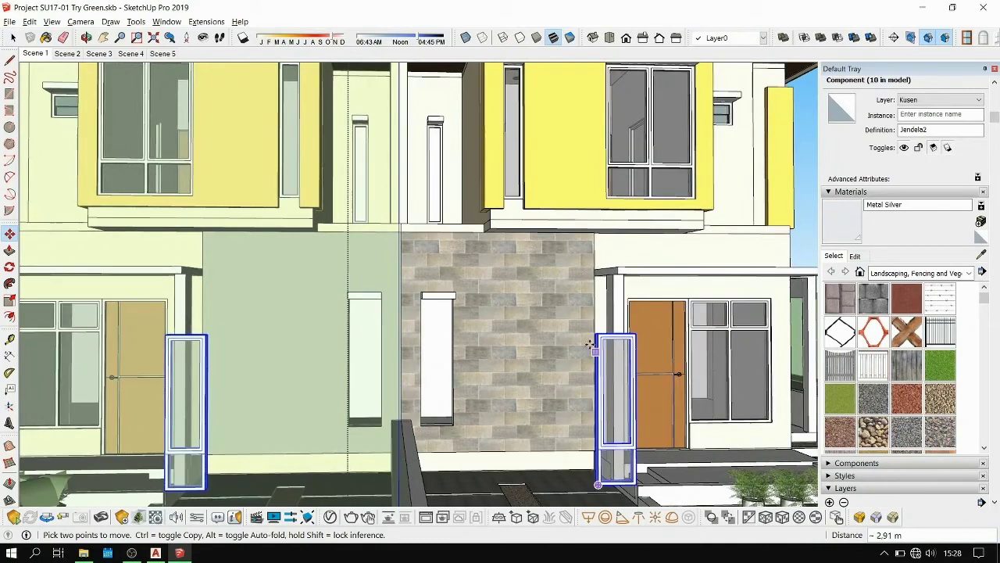
Delete the moved ground-floor Jendela2 window from inside the house component and compare both mirrored houses.
key("space")
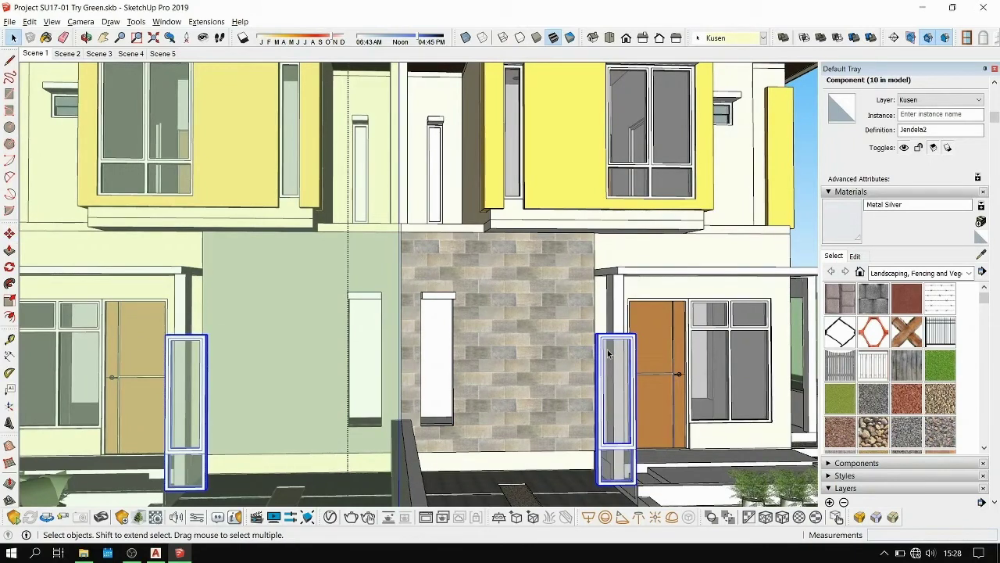
middle_click_drag(539, 370, 401, 399)
scroll(465, 383, "down", 3)
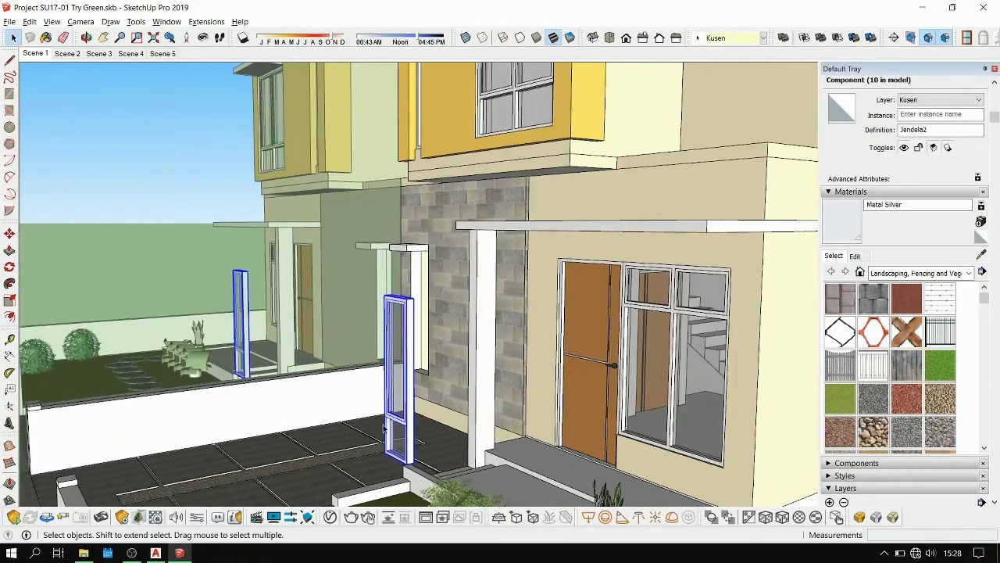
middle_click_drag(383, 437, 485, 330)
middle_click_drag(598, 276, 534, 307)
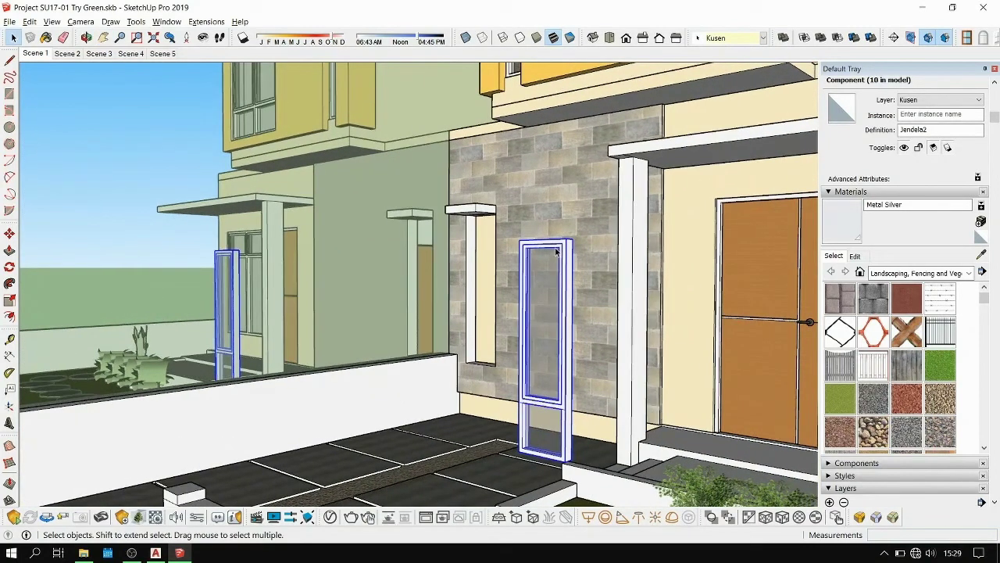
key("Delete")
middle_click_drag(545, 268, 445, 305)
scroll(233, 277, "down", 5)
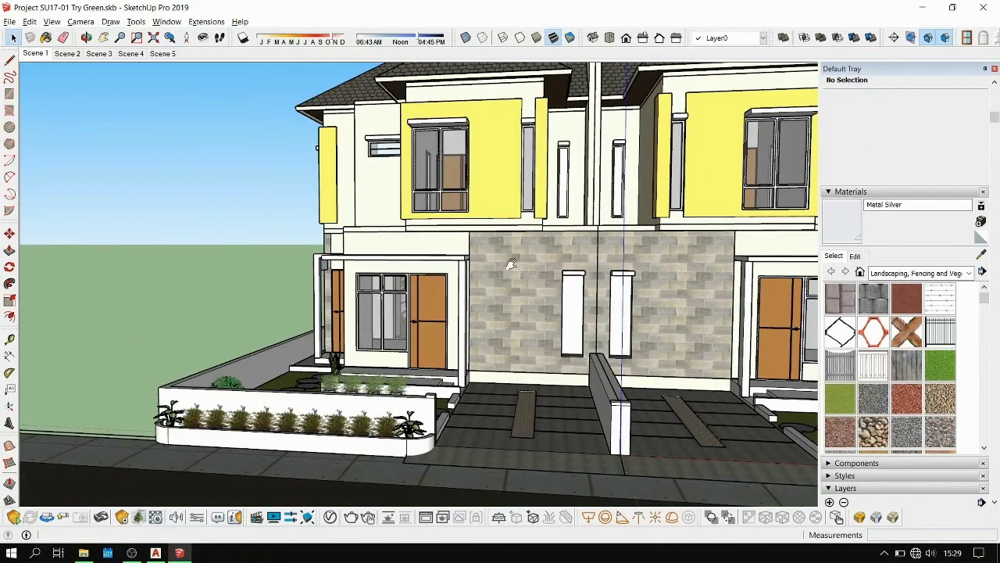
middle_click_drag(508, 263, 405, 290, "shift")
Undo the deletion and the relocation of the ground-floor Jendela2 window.
key("ctrl+z")
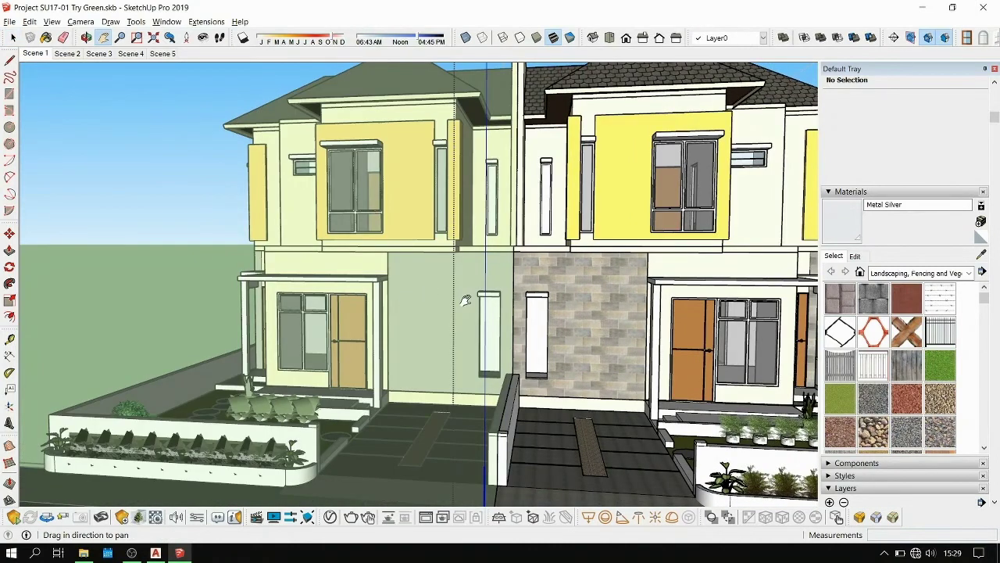
key("ctrl+z")
key("ctrl+z")
key("ctrl+z")
key("ctrl+z")
key("ctrl+z")
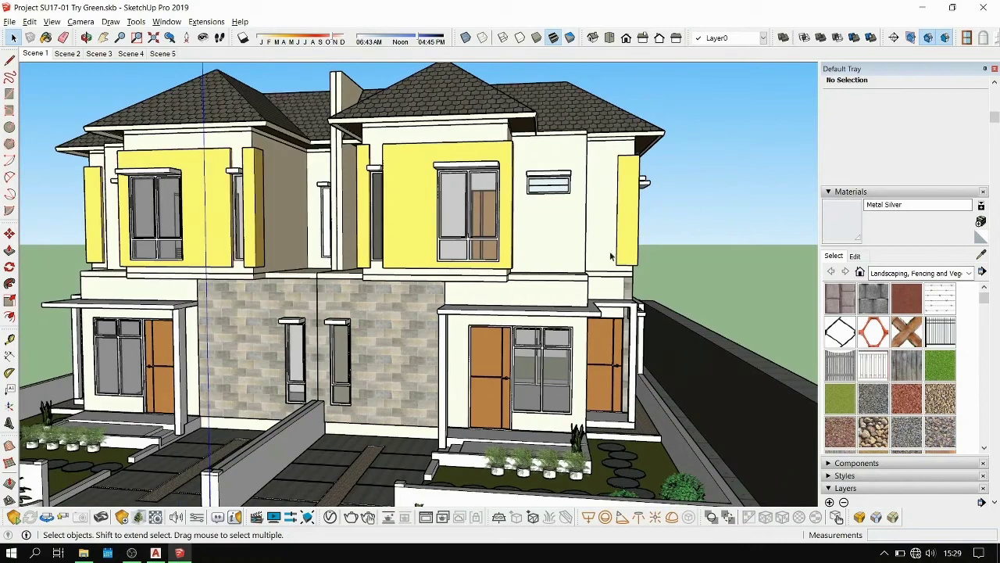
key("ctrl+z")
middle_click_drag(551, 275, 443, 297)
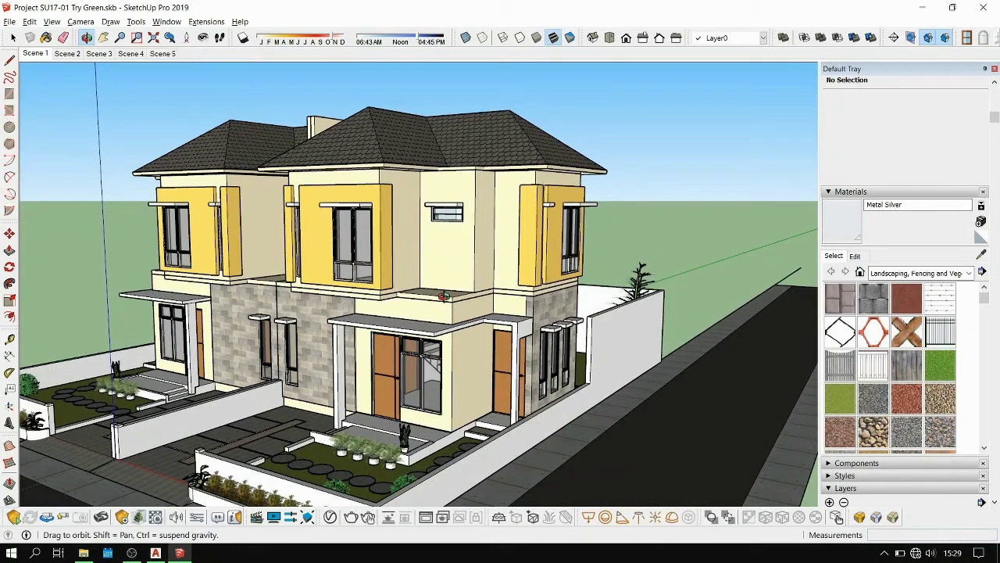
key("h")
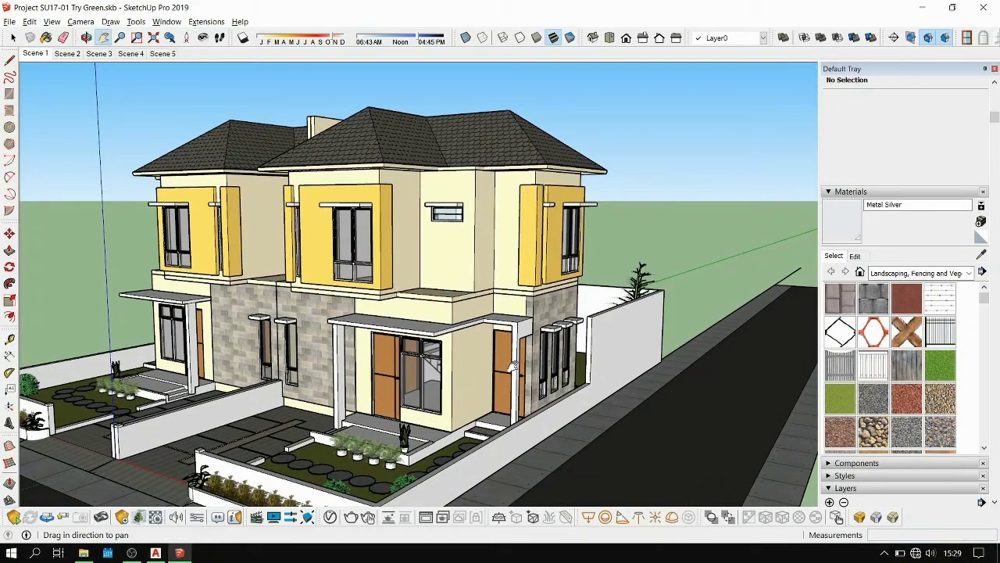
key("ctrl+z")
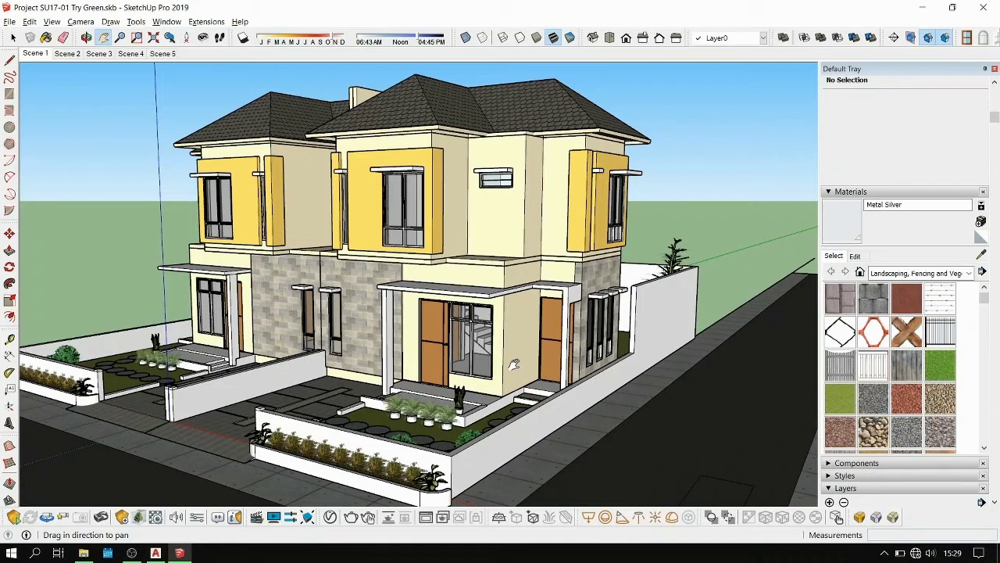
Draw a rectangle on the empty ground outside the boundary wall and pull it up into a box.
left_click_drag(615, 426, 339, 299)
key("o")
key("h")
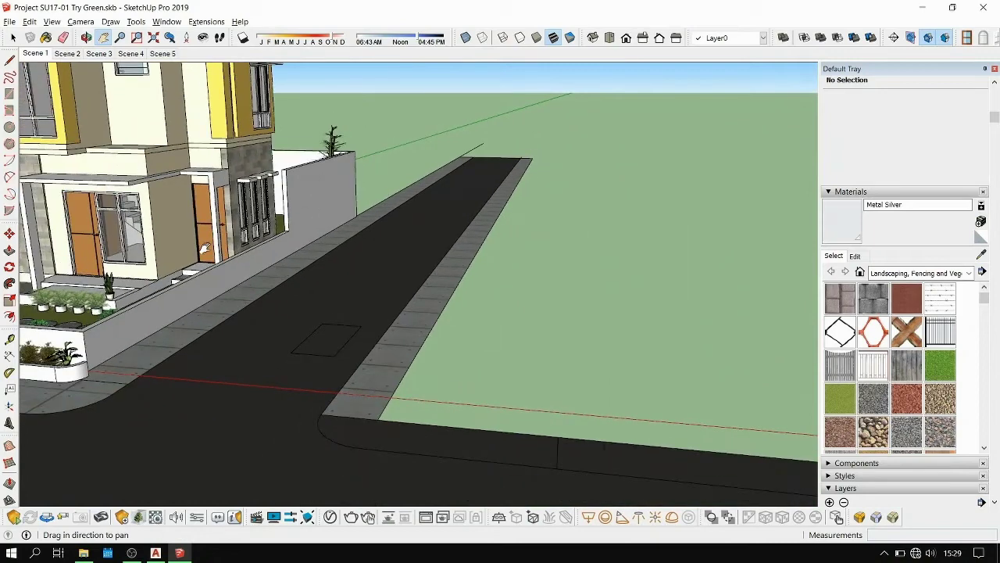
middle_click_drag(328, 241, 368, 339)
key("r")
left_click(290, 325)
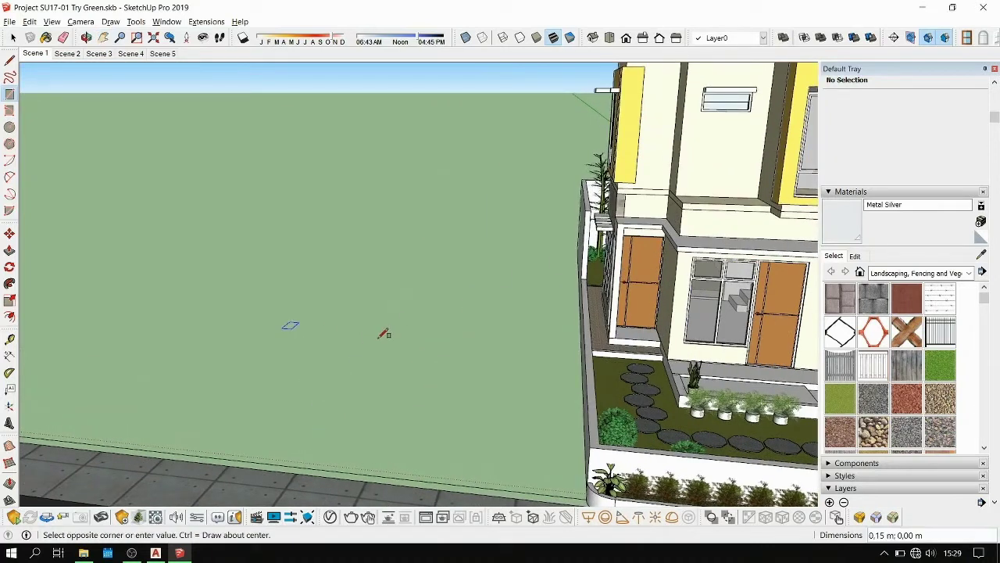
left_click(395, 405)
key("p")
left_click_drag(348, 371, 313, 174)
Select the whole box with all its faces and edges and make it a group.
key("space")
left_click(327, 304)
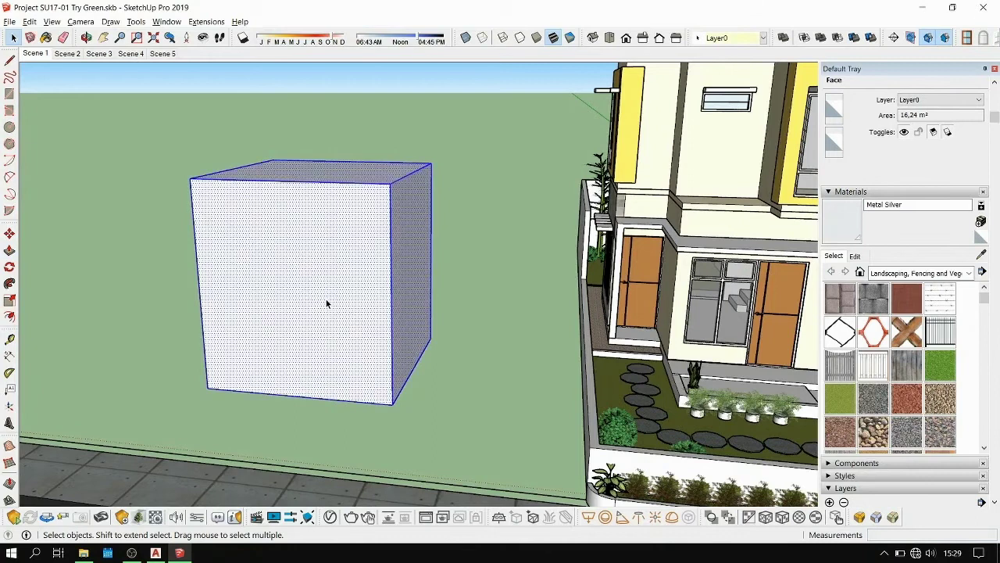
triple_click(327, 303)
right_click(327, 304)
left_click(391, 152)
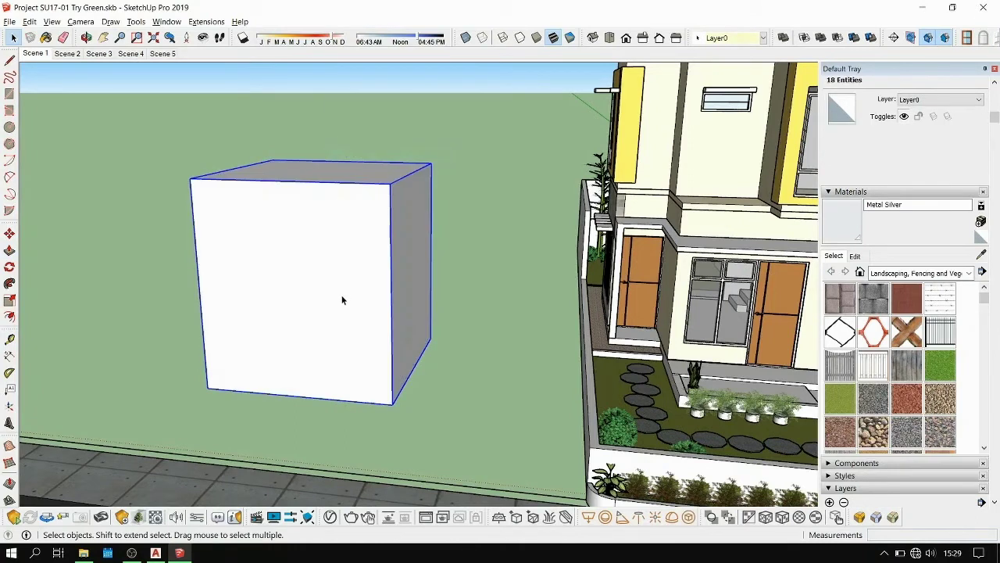
middle_click_drag(449, 310, 457, 279, "shift")
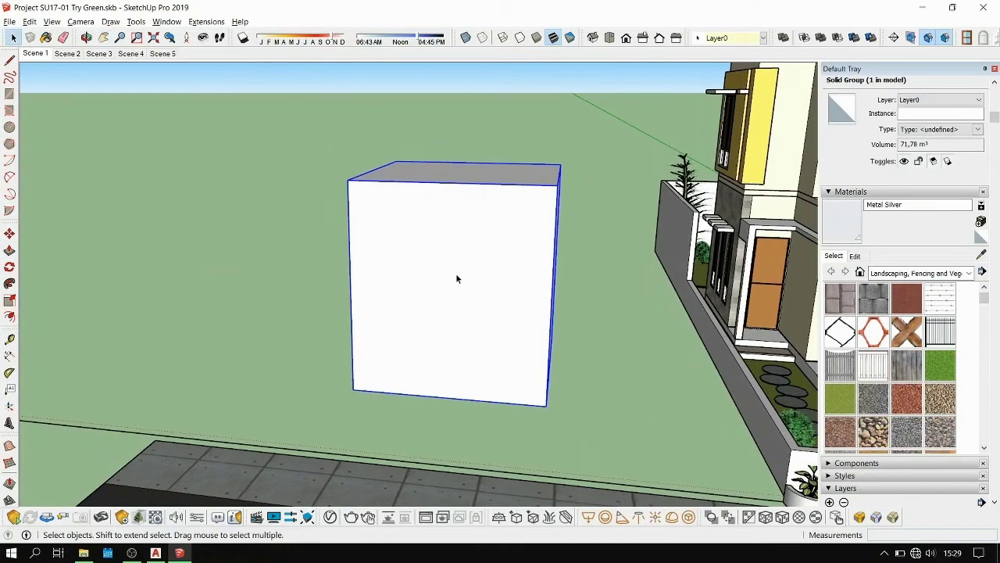
Copy the box group about 5.41 m sideways, away from the house.
key("m")
left_click(353, 389)
key("ctrl")
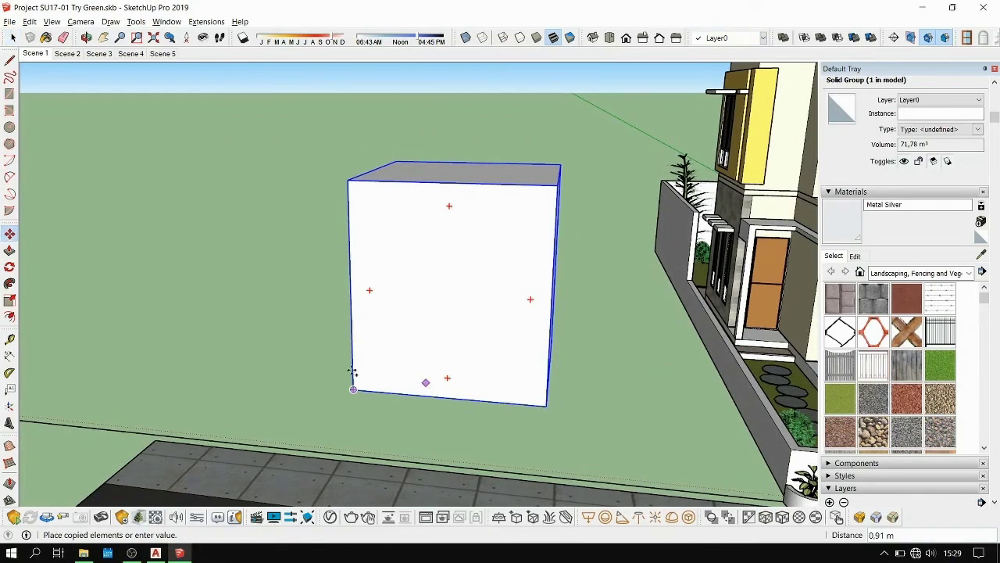
left_click(187, 360)
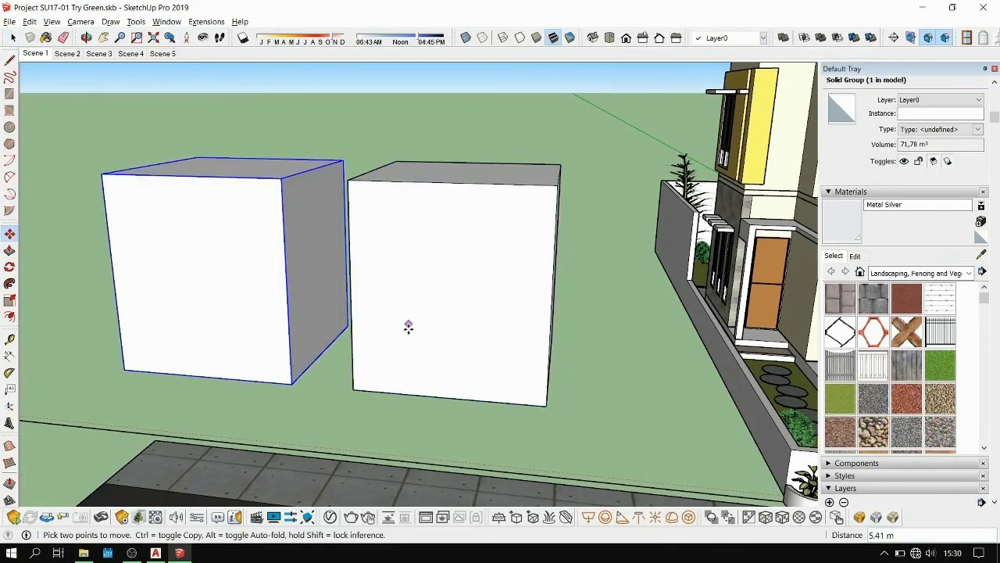
Open the original box group, paint its front face with Fencing Picket Concave, and leave the group.
key("space")
left_click(438, 269)
key("b")
key("space")
double_click(437, 269)
key("b")
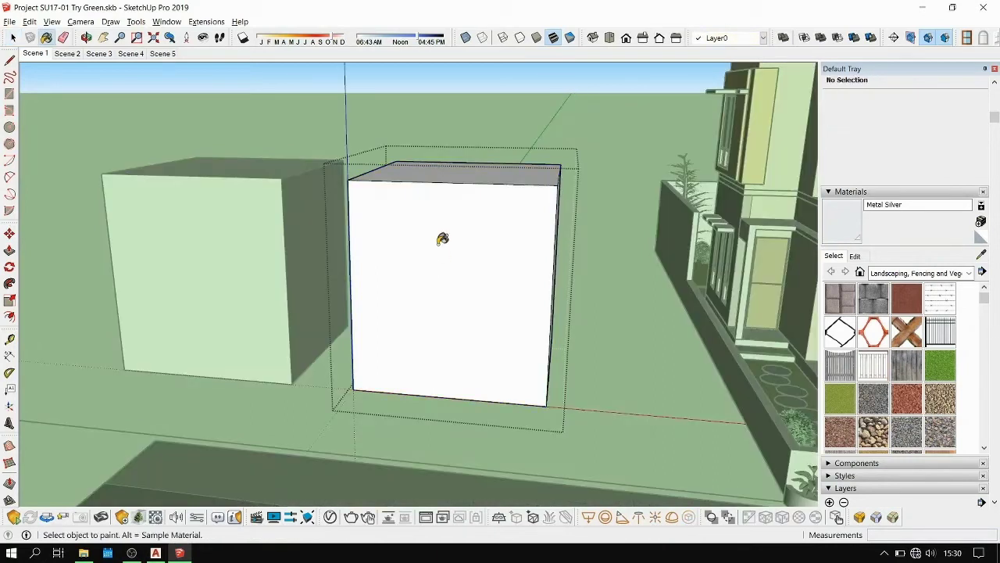
left_click(850, 361)
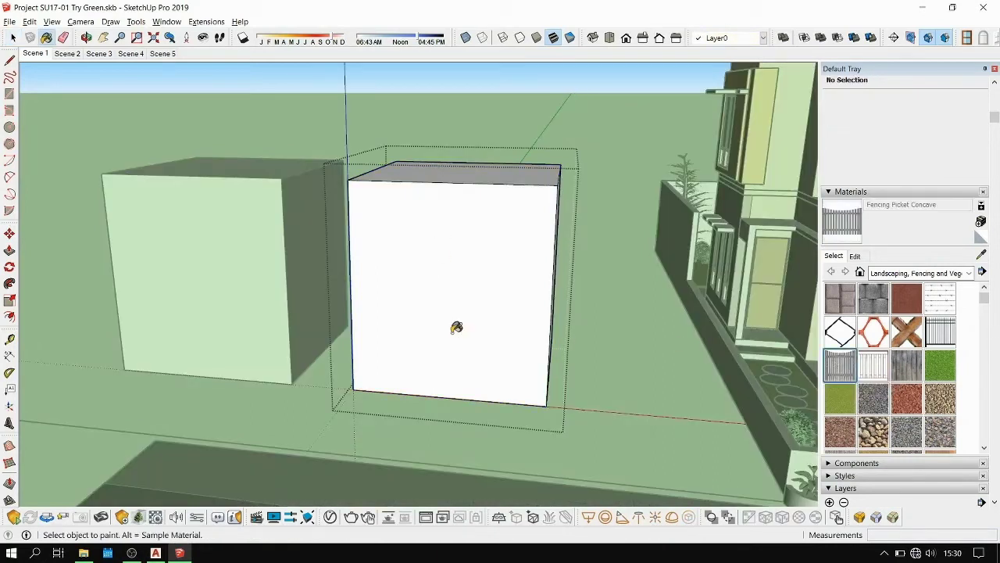
left_click(468, 289)
key("space")
left_click(470, 103)
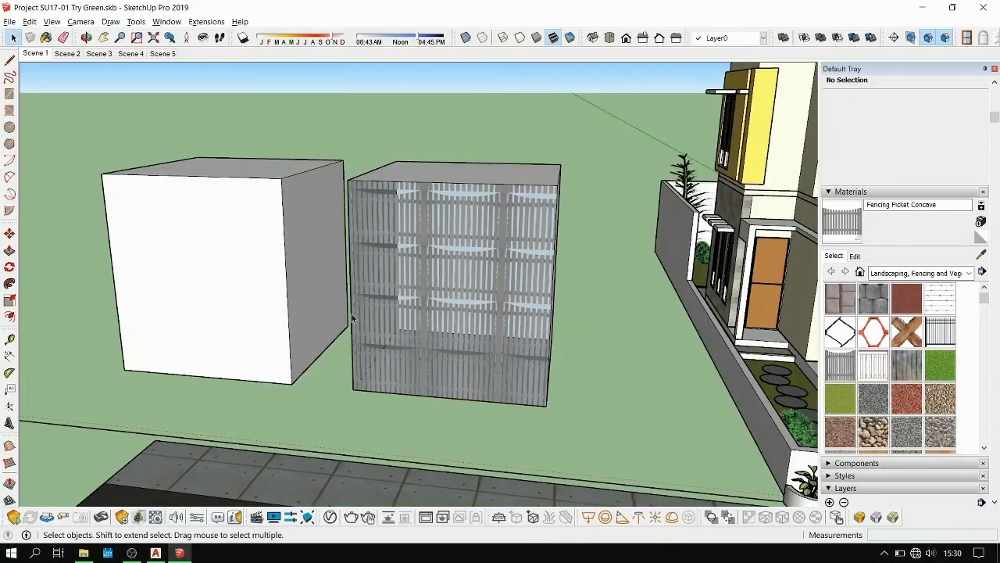
Reopen the fence-textured box group, return its front face to the Default material, and leave the group.
key("o")
left_click_drag(393, 300, 490, 291)
key("h")
double_click(373, 275)
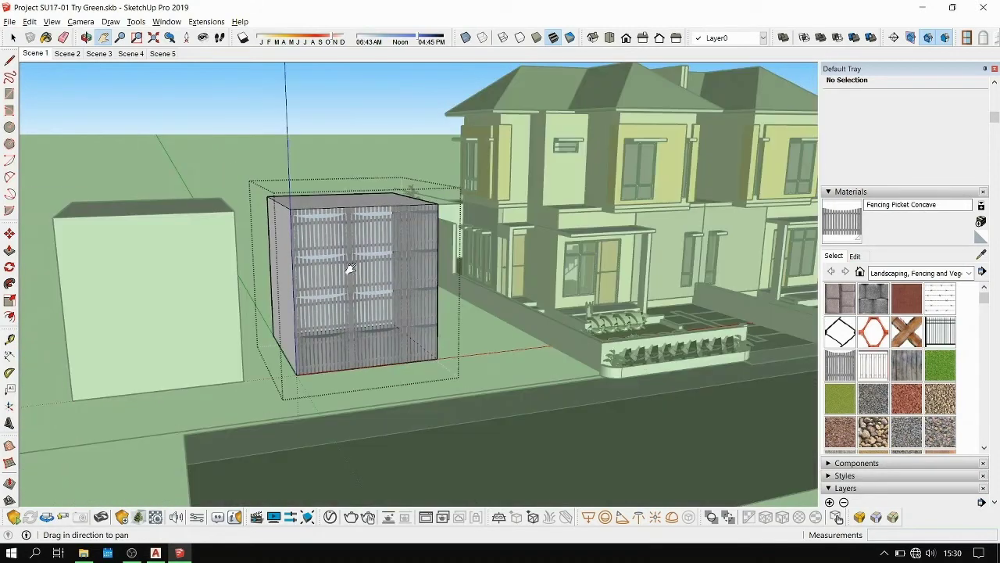
key("space")
left_click(207, 158)
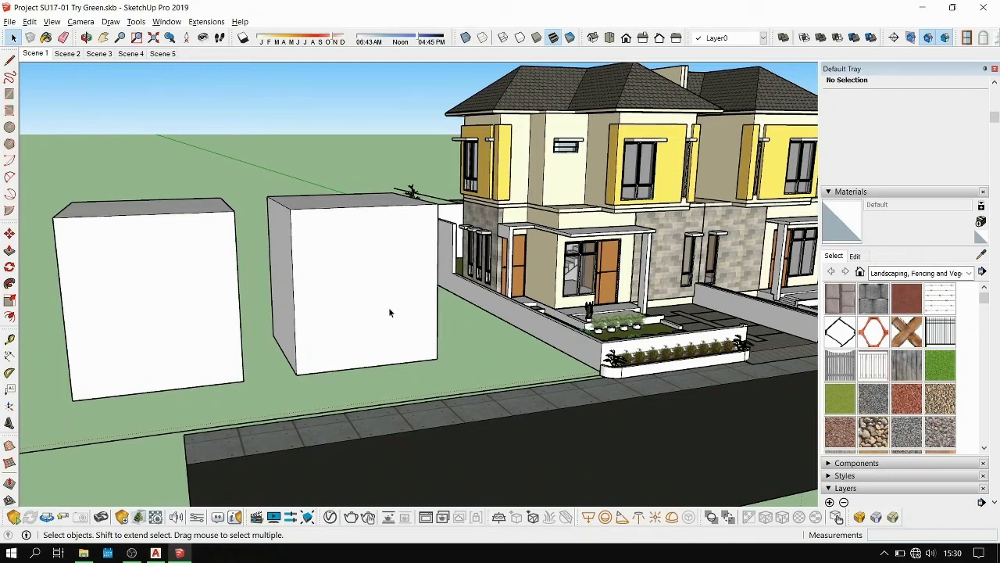
Select both box groups beside the house and delete them.
left_click(360, 263)
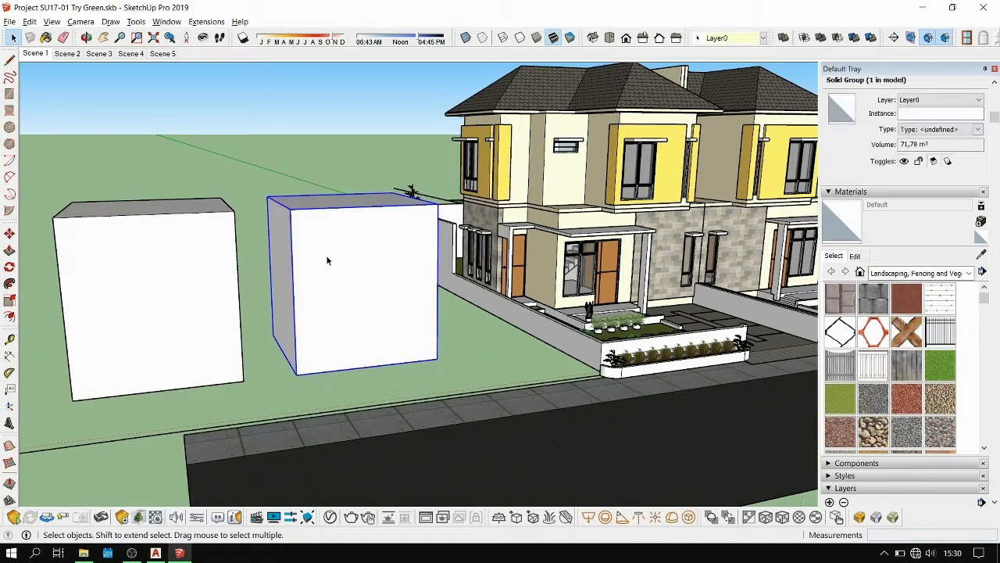
left_click(167, 297)
left_click(350, 271, "shift")
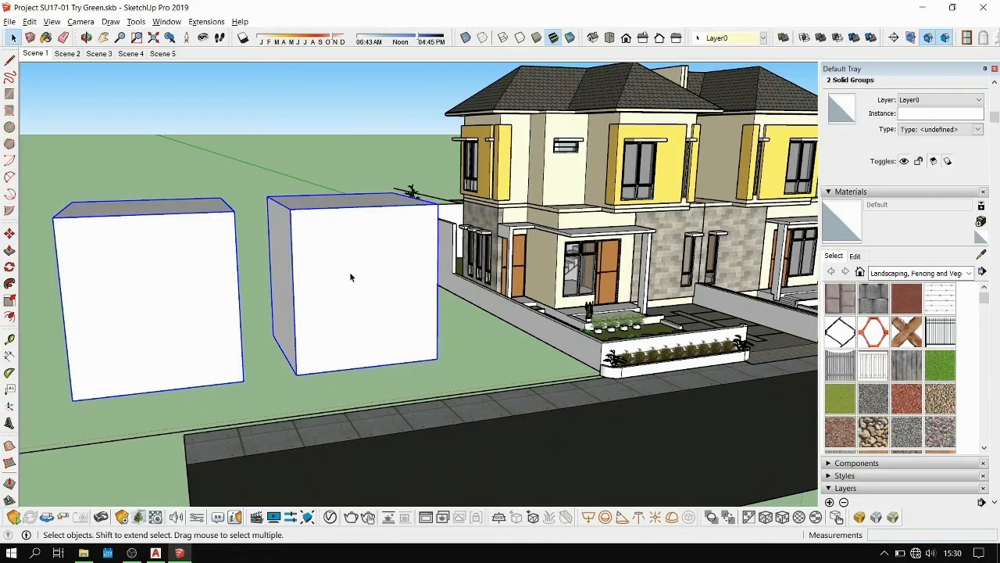
key("Delete")
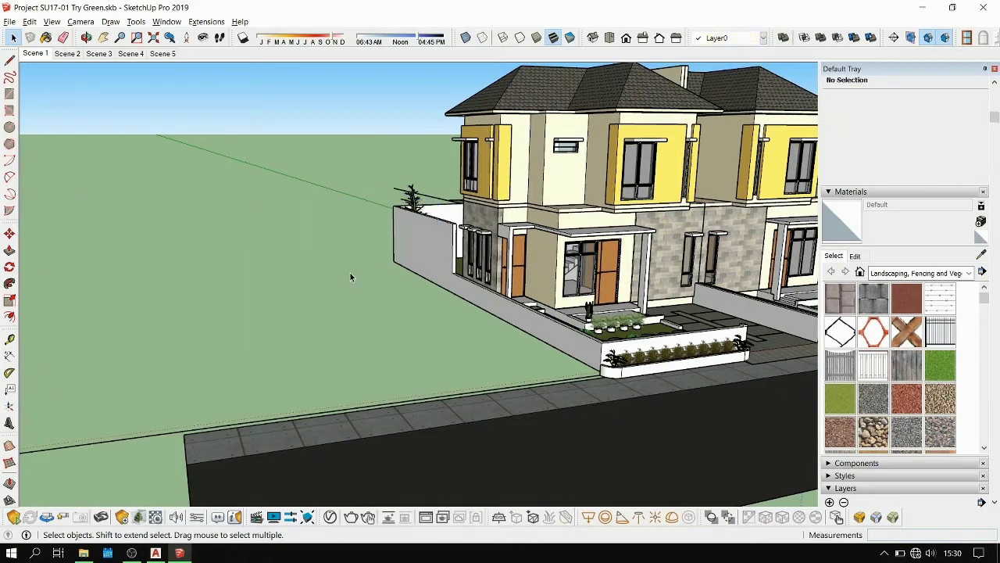
Examine the house exterior, including the stone wall and entrance up close, and return to the saved Scene 1 view.
key("h")
left_click_drag(682, 245, 602, 262)
key("o")
left_click_drag(534, 220, 358, 244)
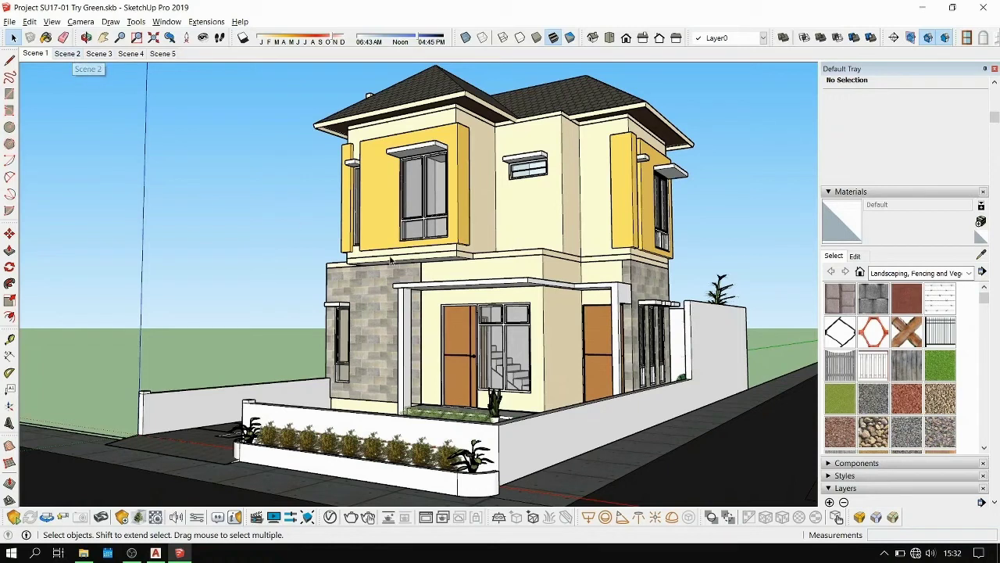
scroll(512, 332, "up", 3)
key("o")
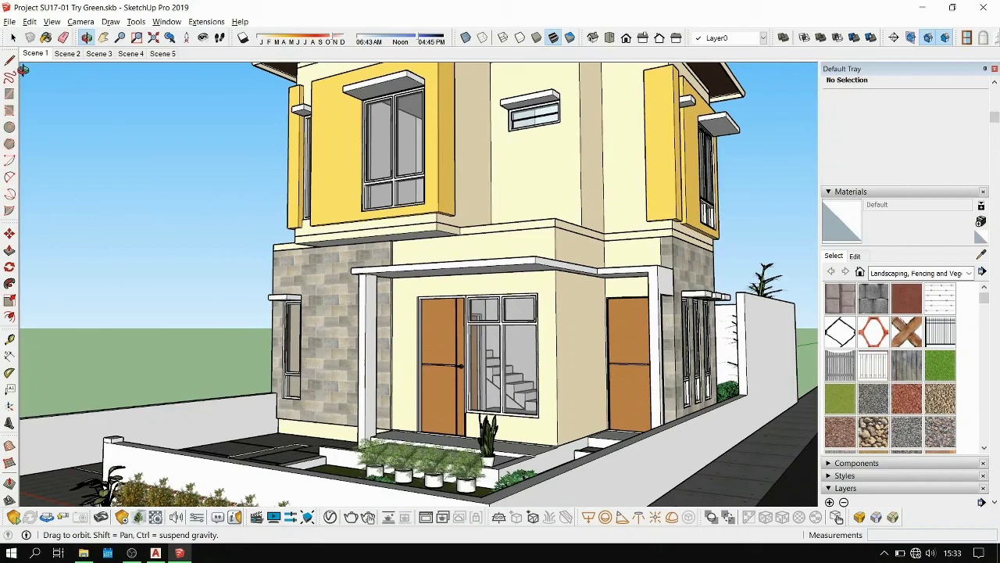
scroll(438, 264, "up", 3)
middle_click_drag(455, 305, 812, 391)
middle_click_drag(23, 164, 81, 89, "shift")
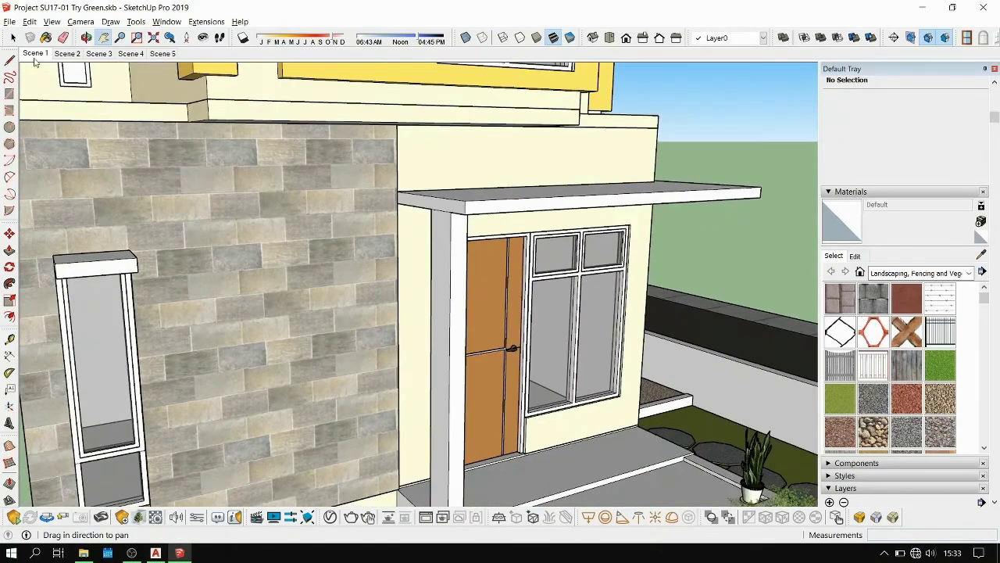
scroll(35, 61, "down", 5)
scroll(52, 69, "down", 8)
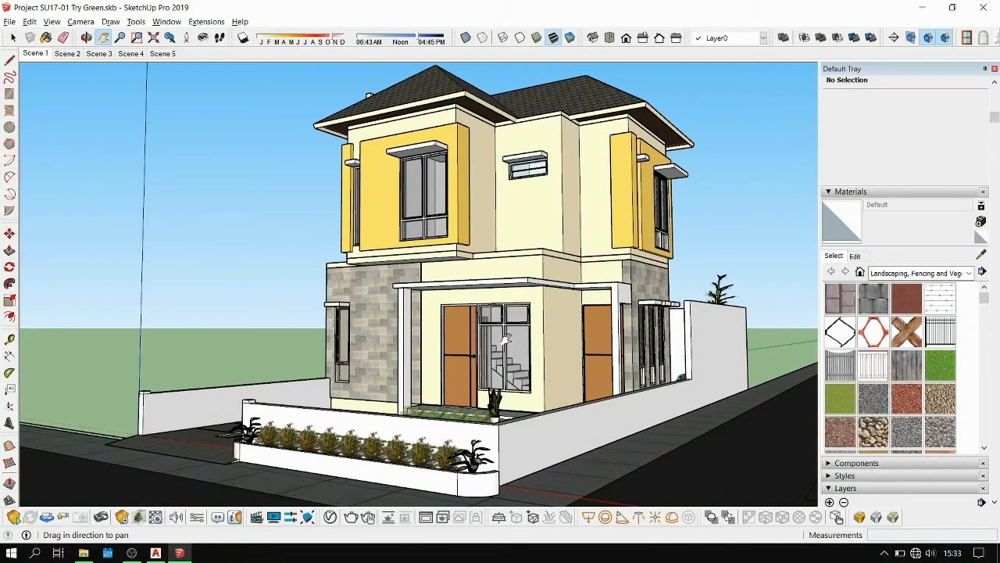
left_click_drag(546, 341, 457, 328)
key("o")
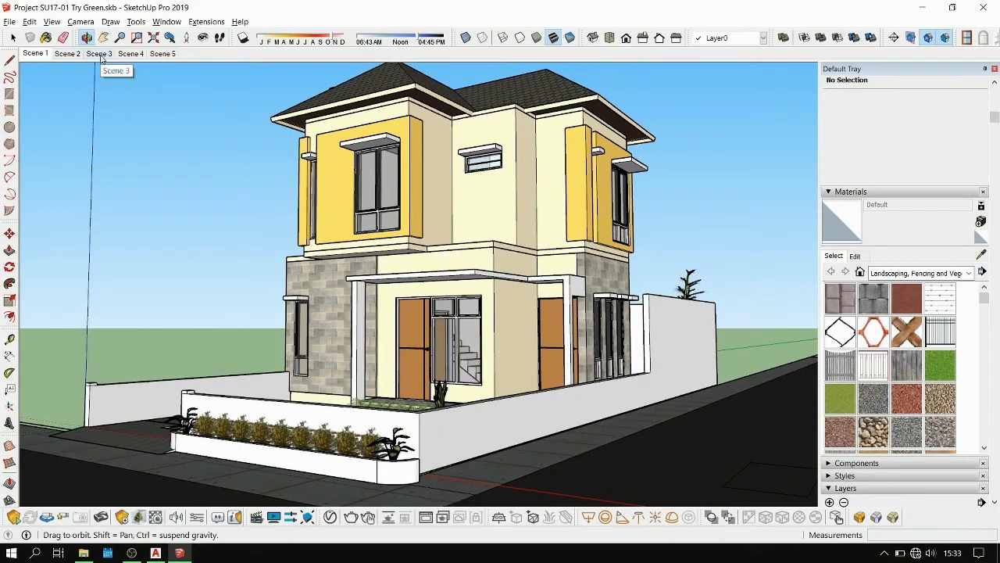
Switch to the Scene 3 interior view and look around the room, from the stairs and sliding door to the entrance door.
left_click(101, 54)
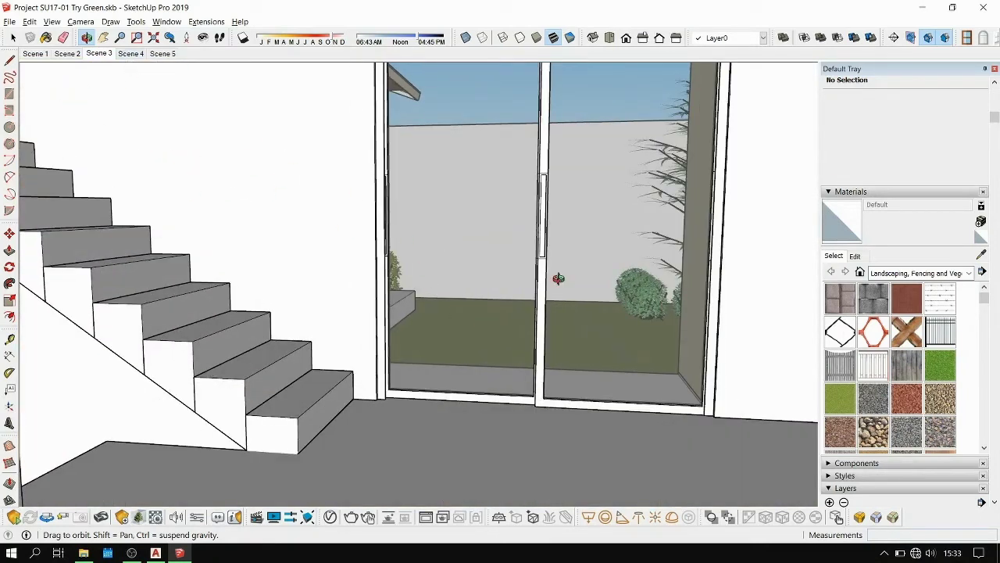
key("h")
left_click_drag(491, 319, 540, 367)
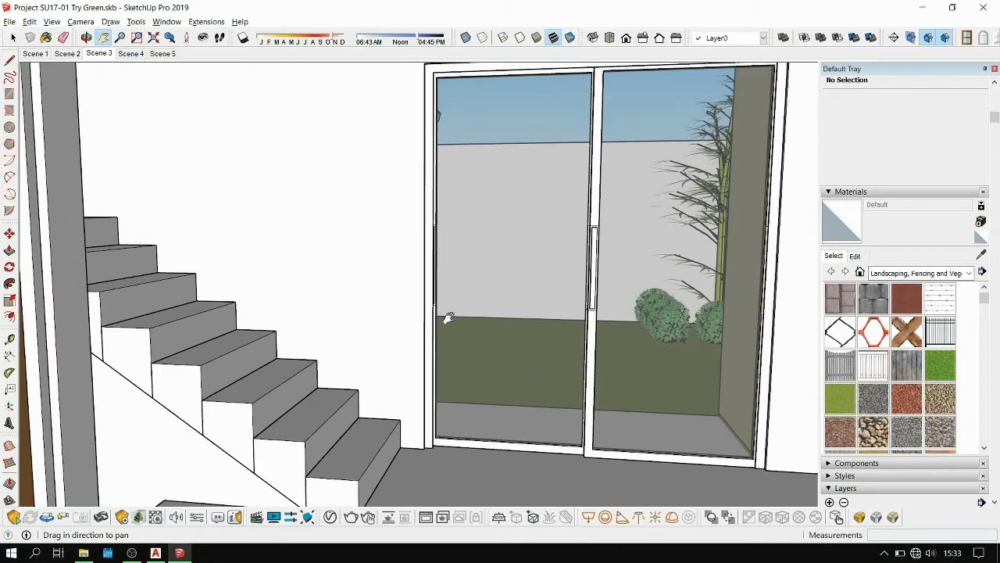
scroll(447, 327, "up", 3)
scroll(446, 336, "down", 1)
key("l")
left_click_drag(302, 319, 524, 332)
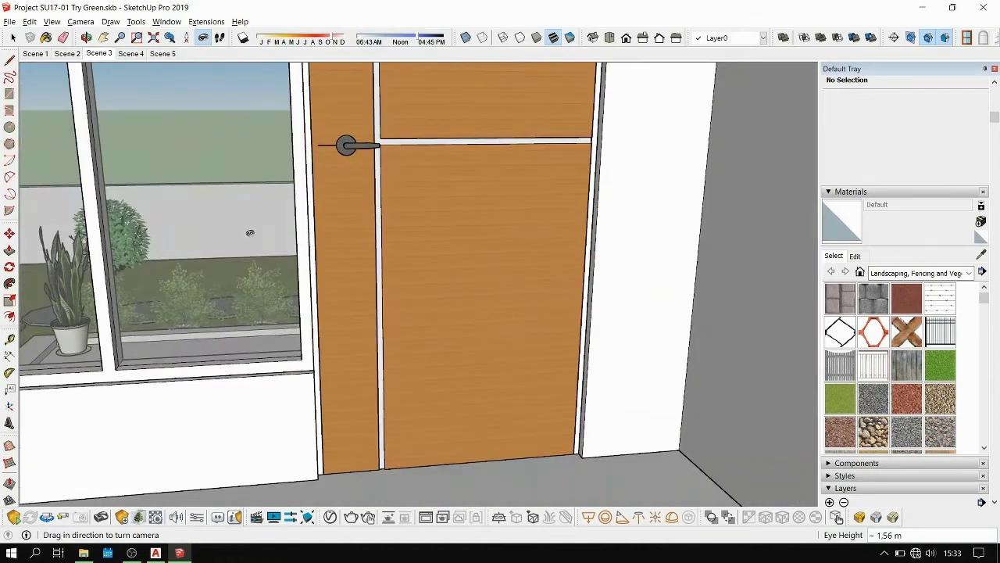
left_click_drag(283, 221, 104, 204)
left_click_drag(383, 283, 274, 292)
Examine the staircase and interior doorways up close, and switch to the Scene 4 backyard view.
key("h")
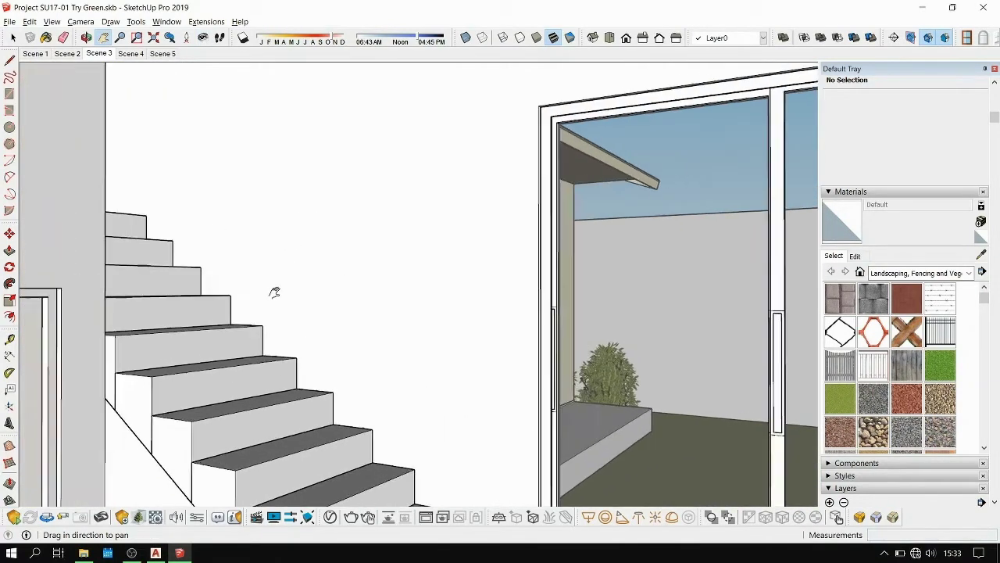
scroll(297, 258, "down", 2)
scroll(328, 227, "up", 4)
scroll(407, 273, "up", 3)
left_click_drag(437, 278, 196, 226)
scroll(356, 249, "up", 2)
scroll(356, 248, "up", 3)
scroll(556, 263, "up", 2)
key("o")
left_click_drag(553, 277, 3, 354)
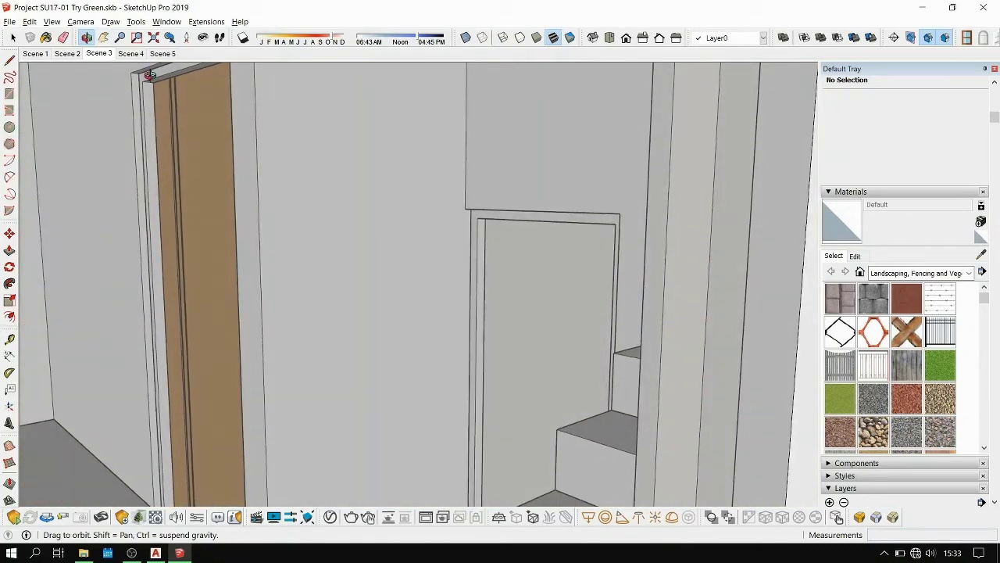
left_click(131, 54)
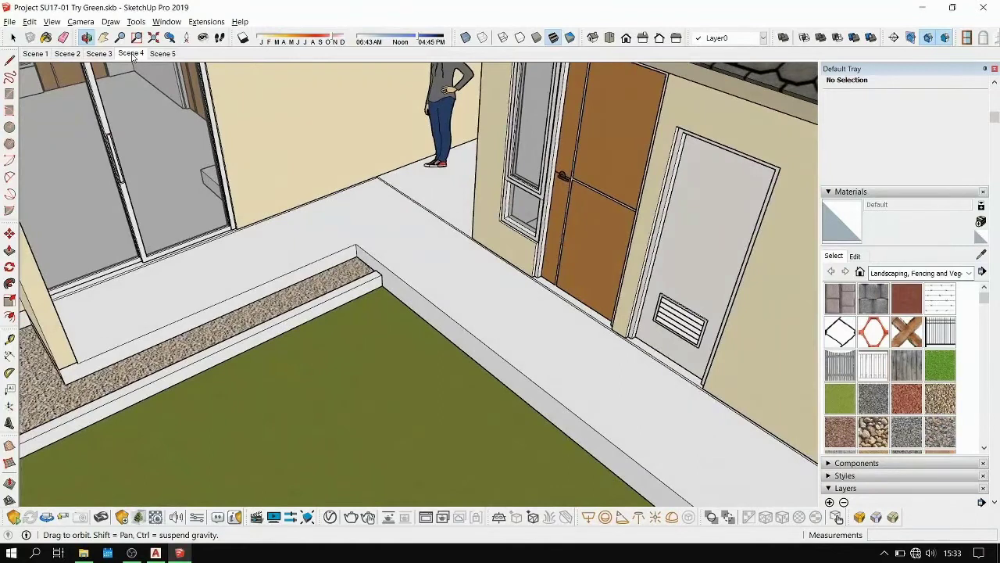
Look over the backyard and the rear roof from above, and switch to the Scene 5 stairwell view.
key("h")
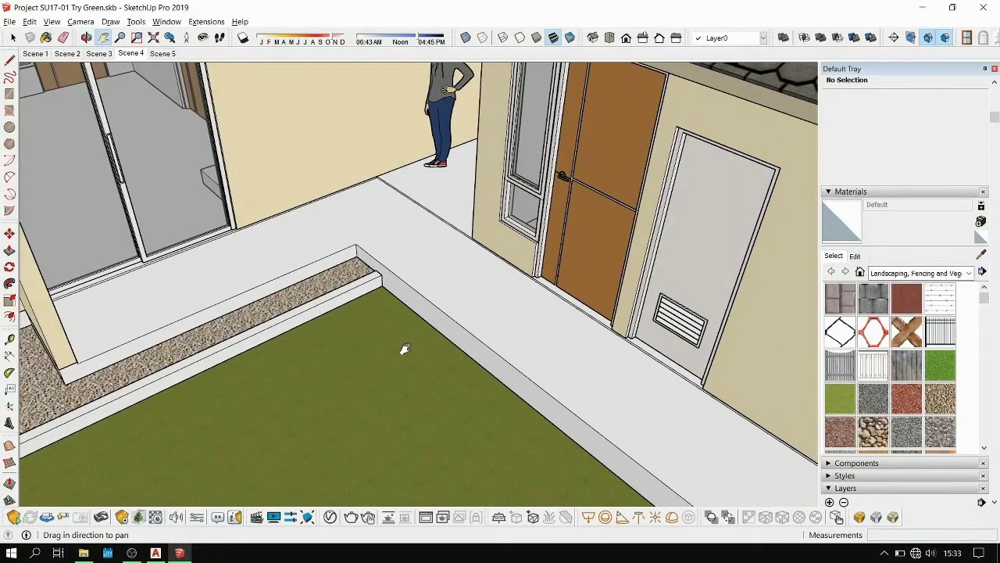
scroll(401, 289, "down", 5)
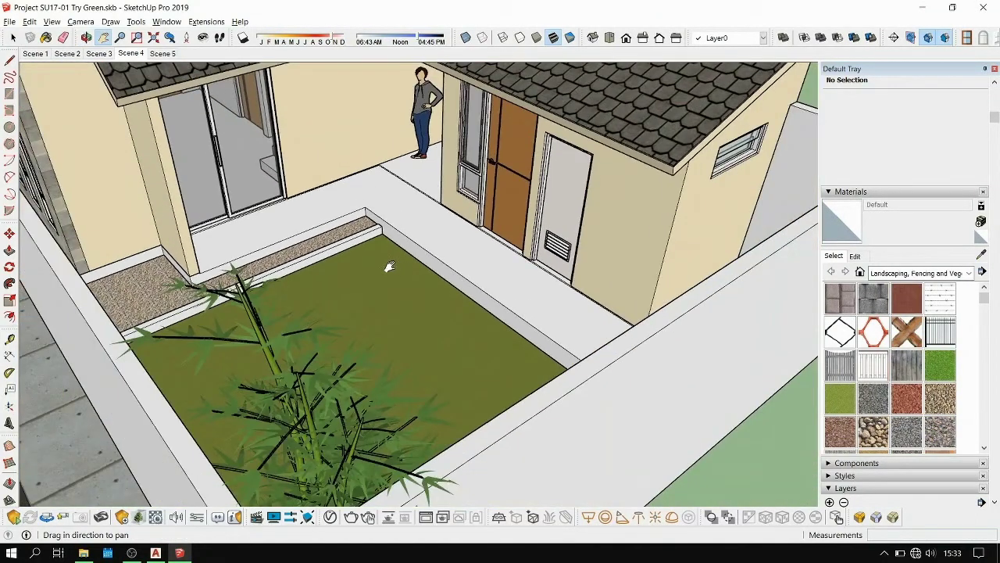
middle_click_drag(358, 283, 329, 283)
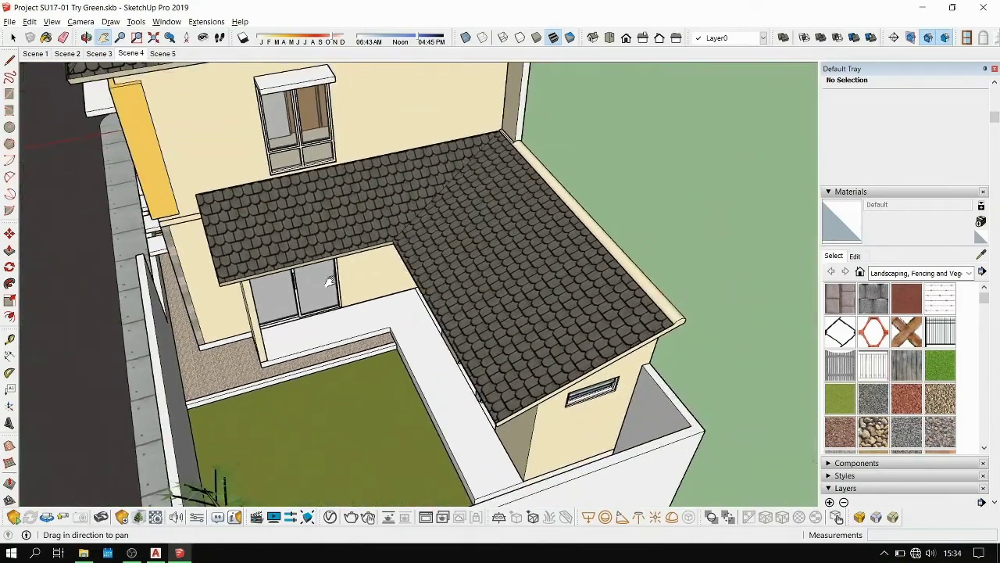
left_click(161, 54)
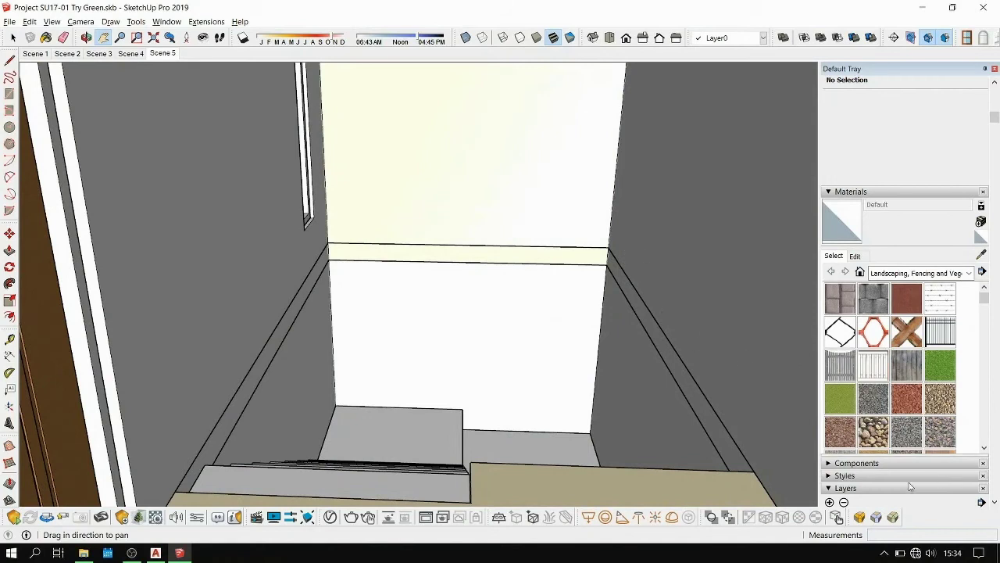
Save the current stairwell view as an additional scene and review the list of saved scenes.
scroll(909, 486, "down", 3)
scroll(873, 400, "down", 1)
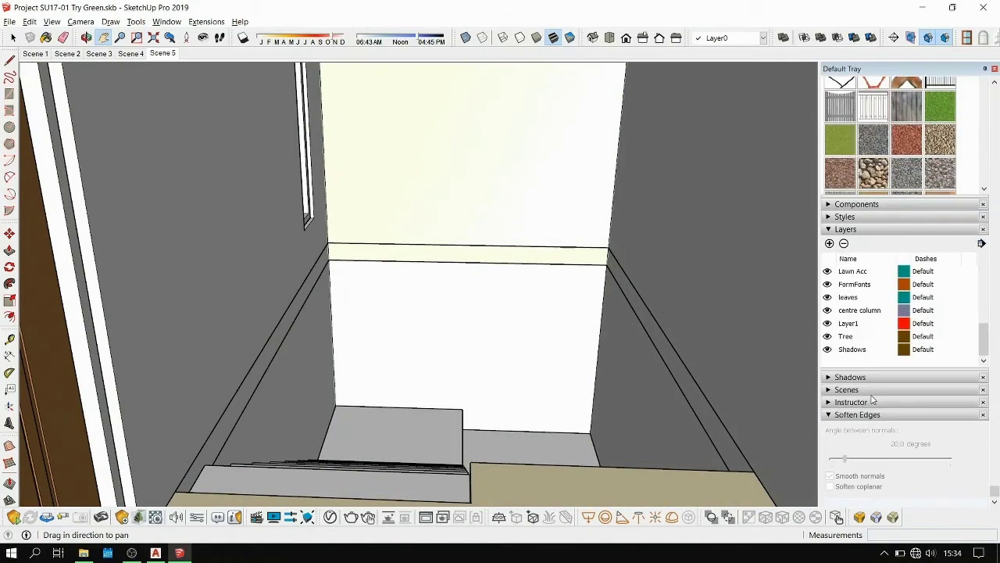
left_click(863, 390)
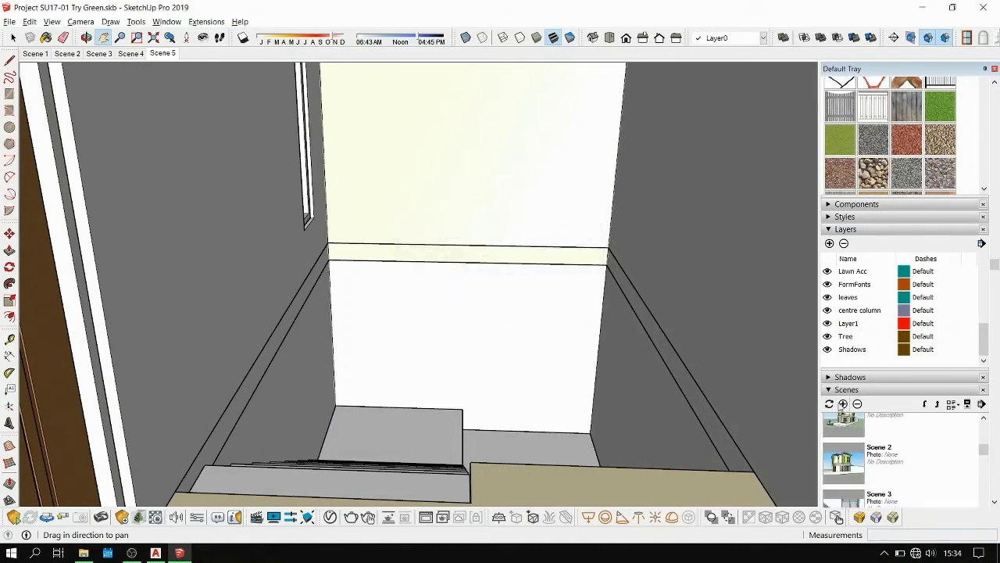
scroll(875, 412, "down", 3)
left_click(843, 341)
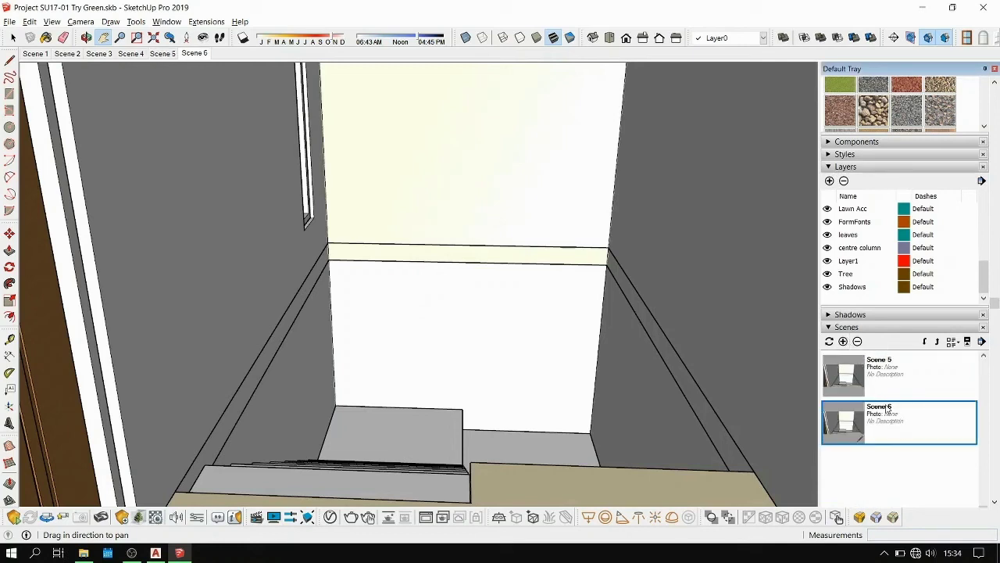
scroll(860, 414, "up", 5)
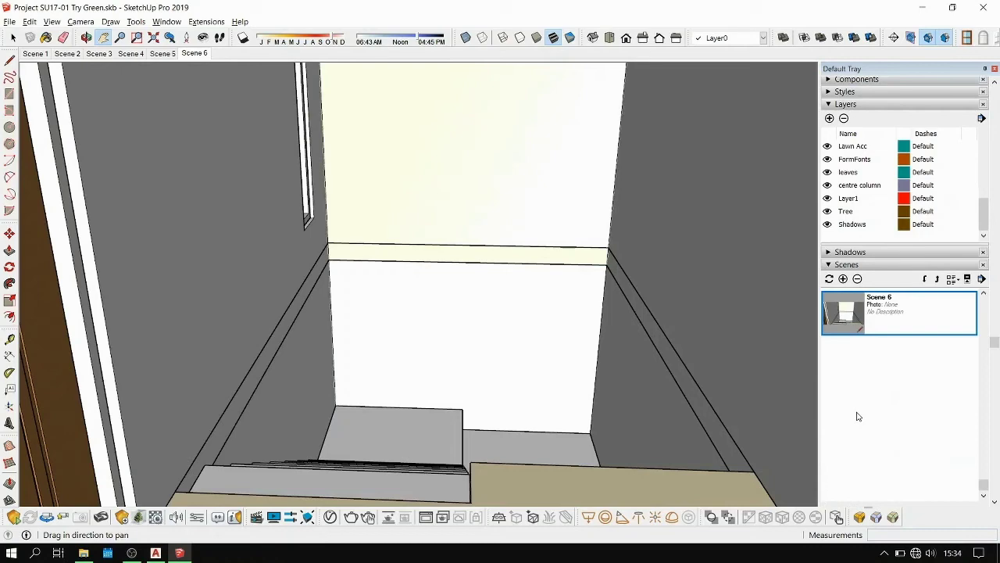
scroll(847, 363, "up", 3)
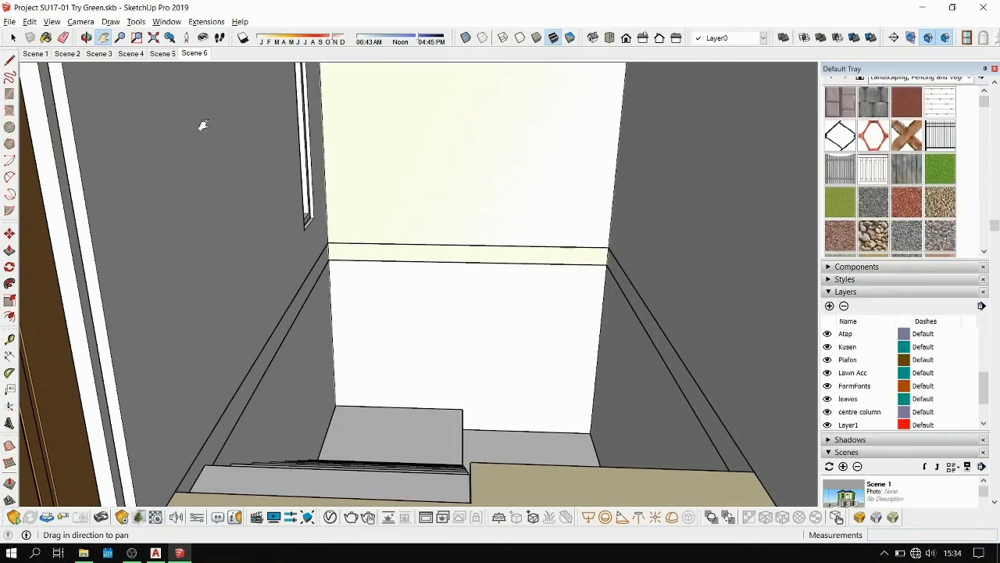
Return to the saved Scene 1 view and examine the house exterior from the front, the driveway side and the road side.
left_click(130, 53)
left_click(35, 53)
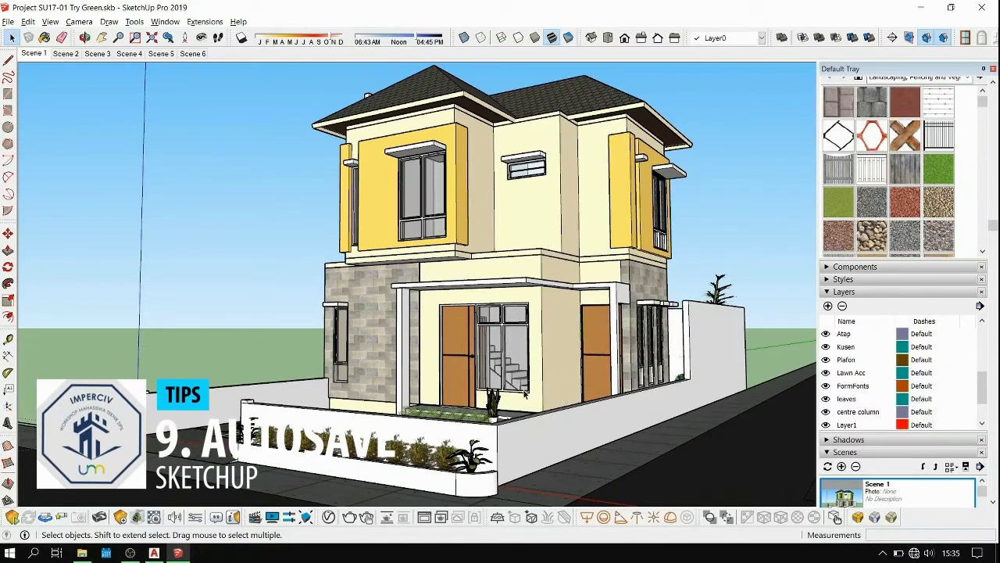
middle_click_drag(566, 390, 451, 333)
scroll(534, 337, "up", 4)
scroll(534, 338, "down", 3)
middle_click_drag(388, 300, 617, 280)
middle_click_drag(456, 354, 529, 309, "shift")
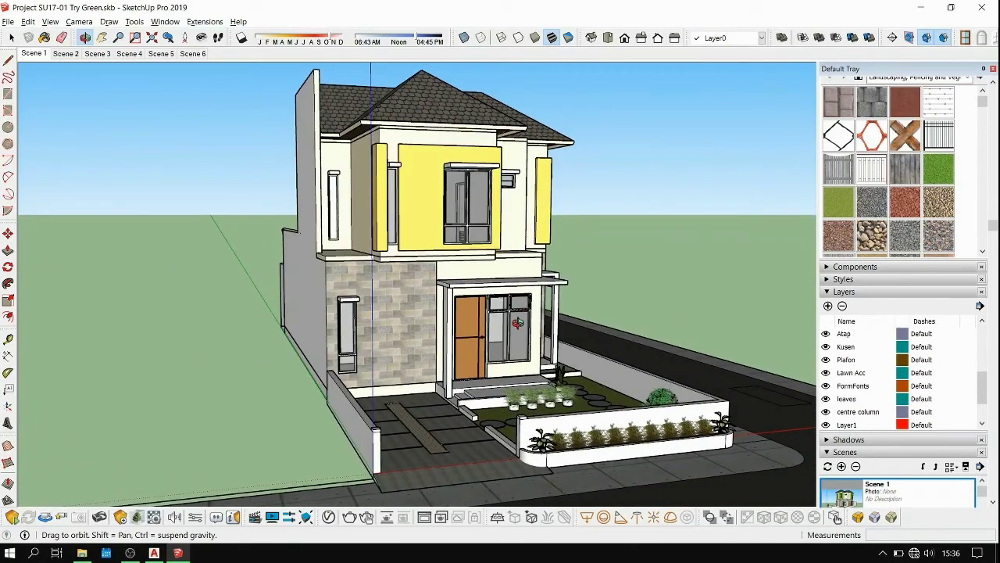
middle_click_drag(495, 303, 359, 314)
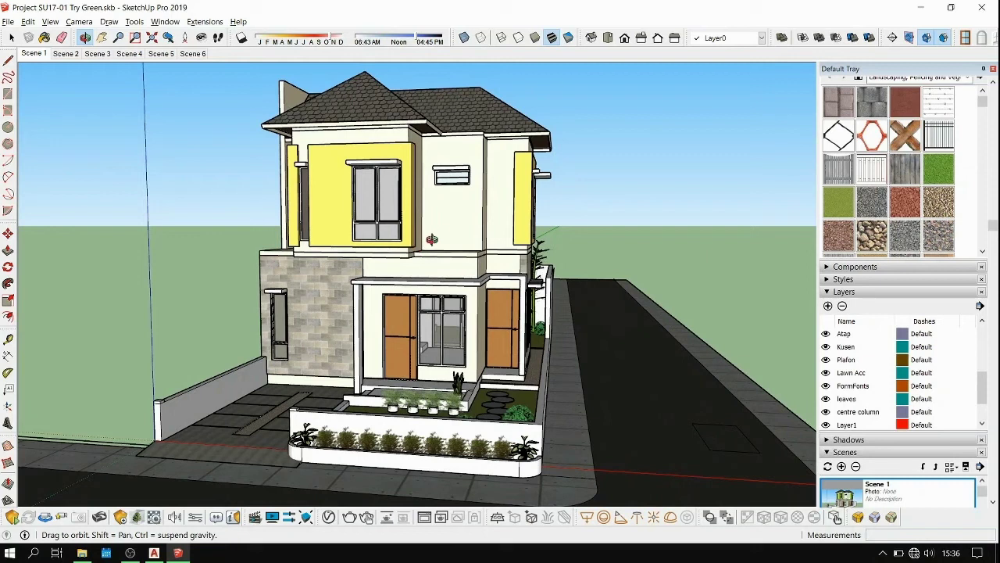
left_click_drag(500, 257, 432, 264)
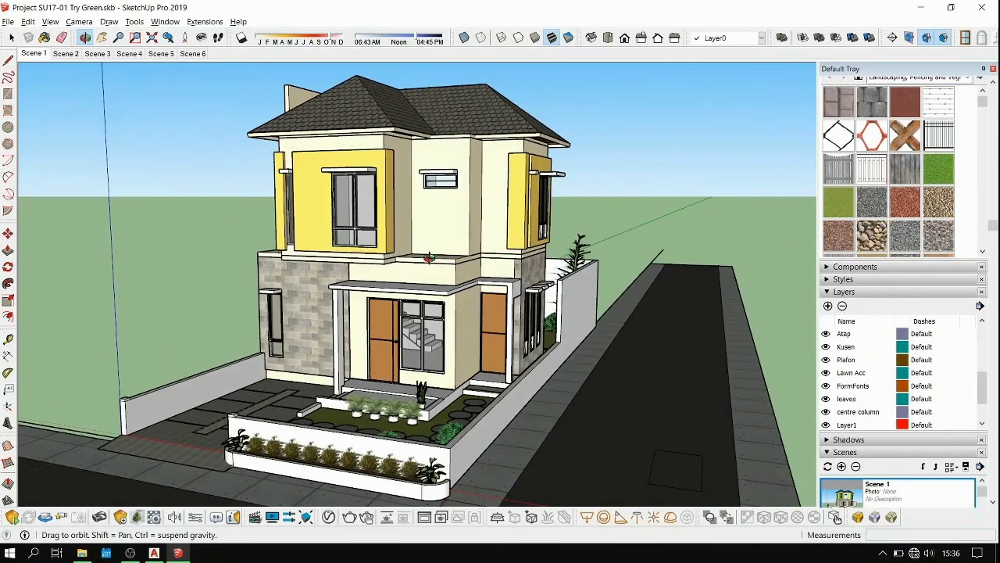
key("space")
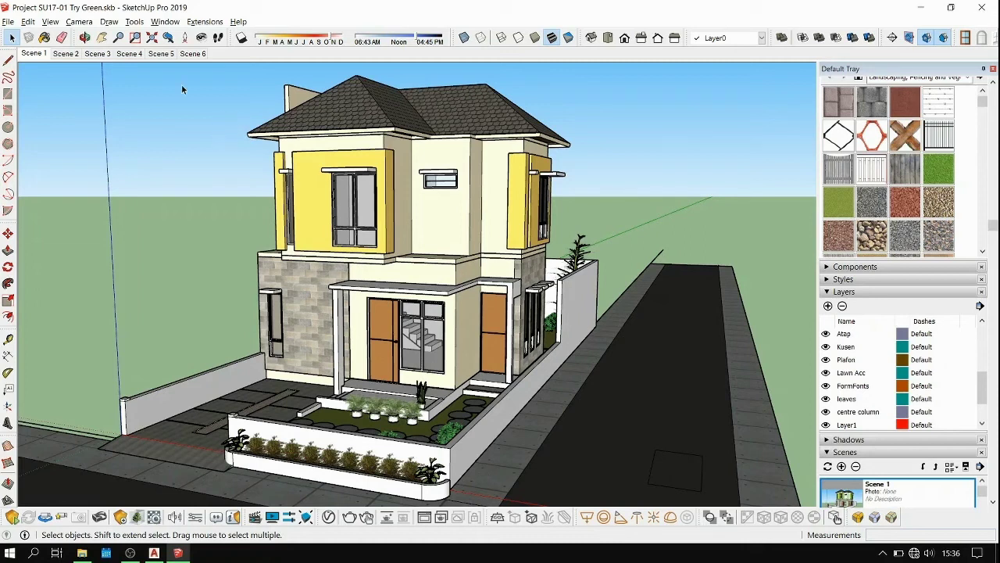
Turn the auto-save option off and on again in the general preferences, and accept the settings.
left_click(165, 22)
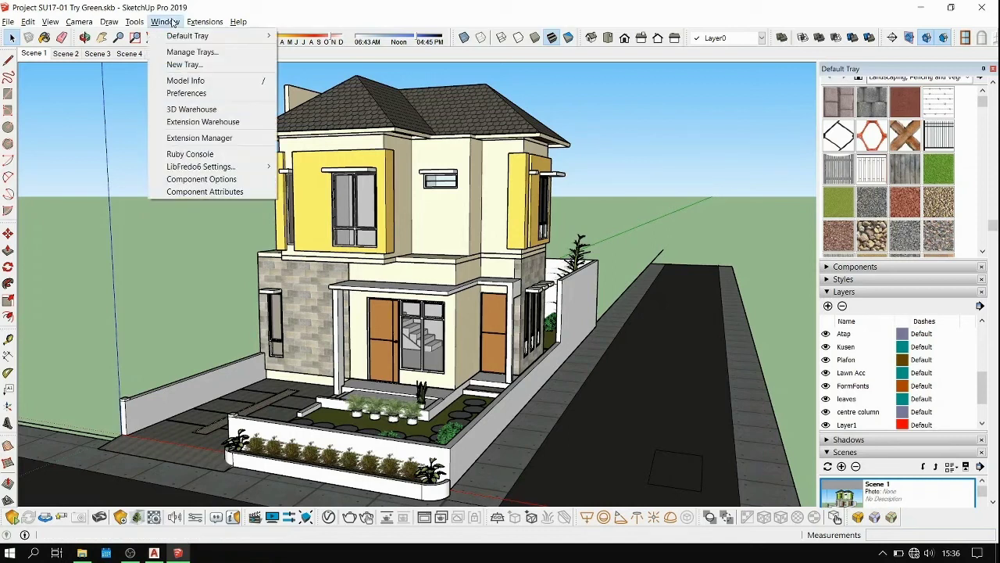
left_click(184, 95)
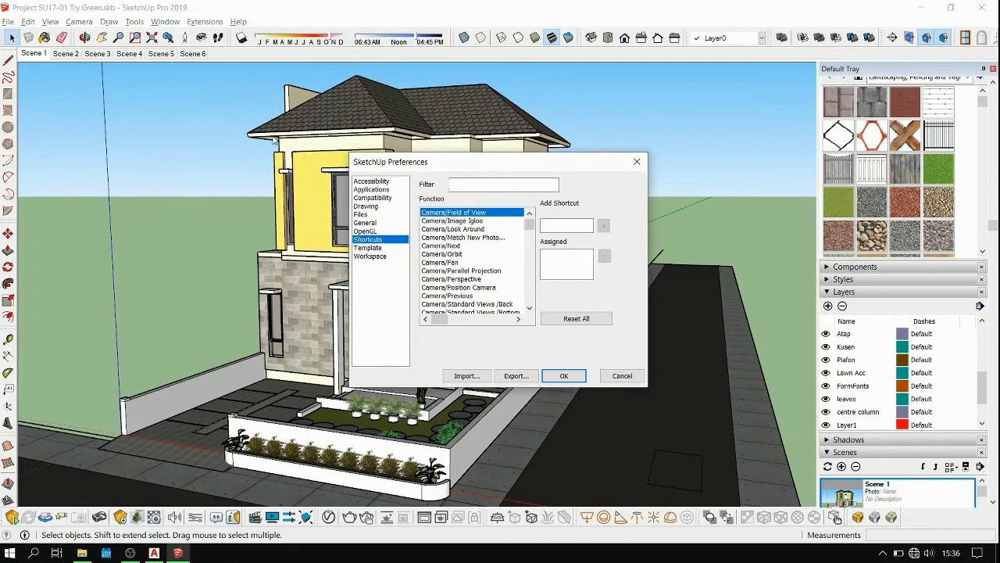
left_click(365, 223)
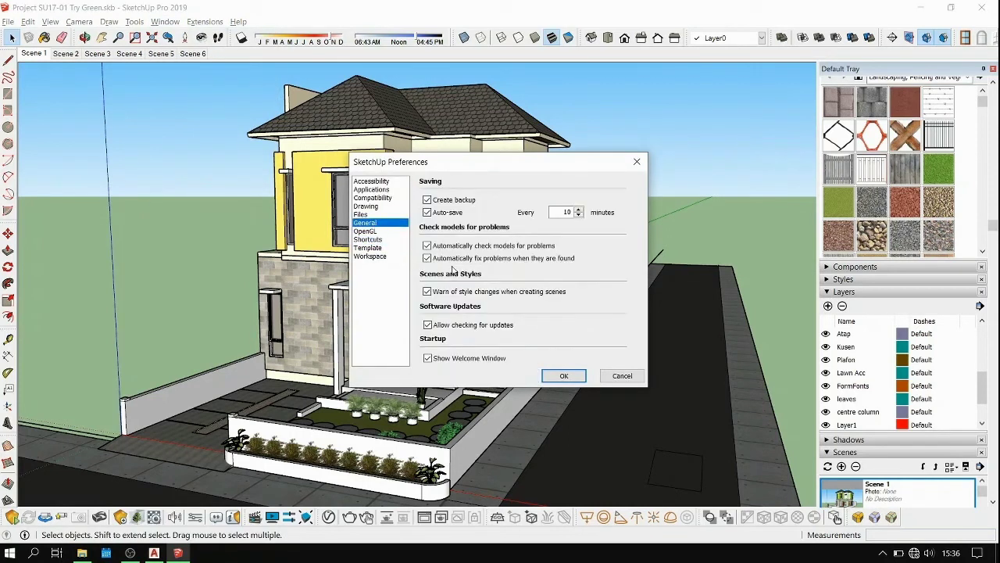
left_click(427, 214)
left_click(427, 213)
left_click(565, 375)
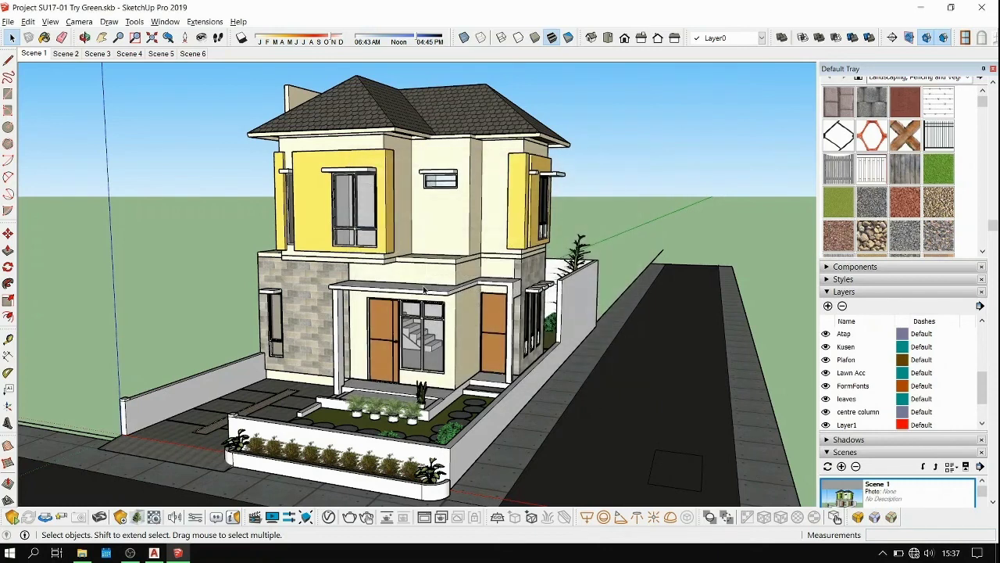
middle_click_drag(413, 349, 332, 308)
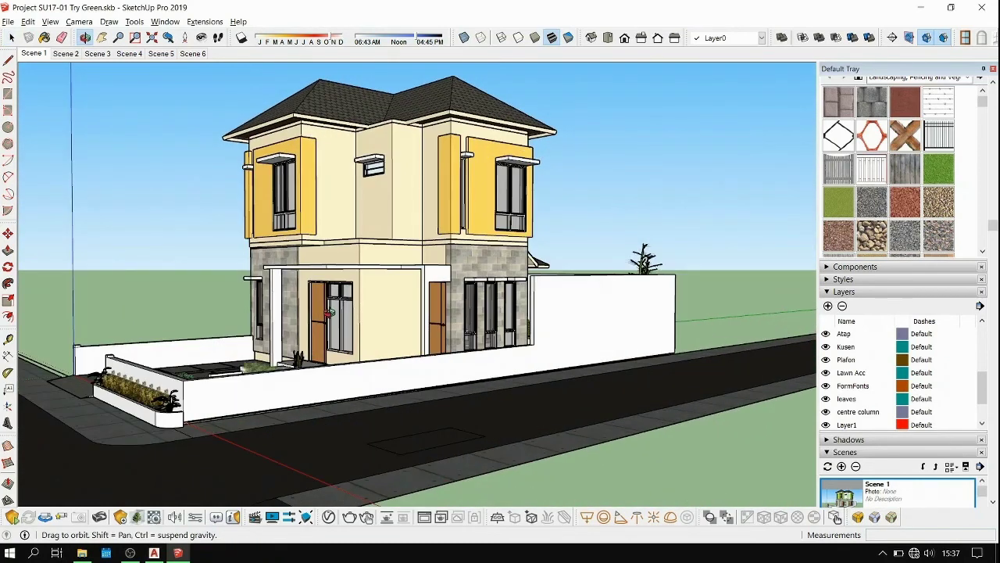